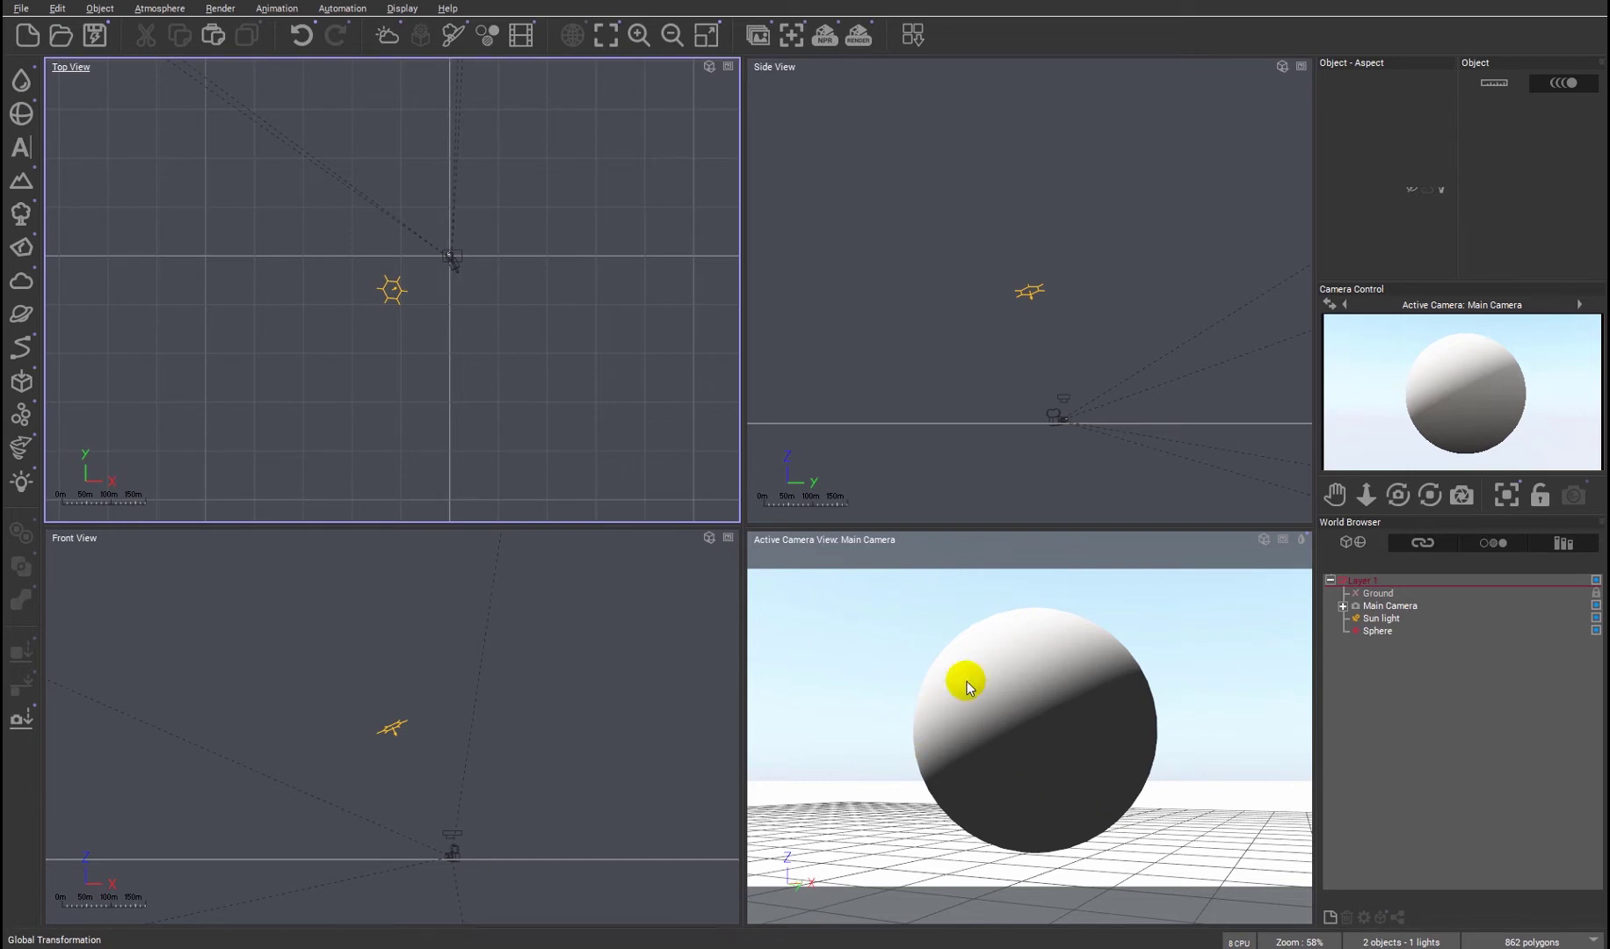
Step: Switch the active main camera view to Interactive Path-Tracing display
click(1064, 440)
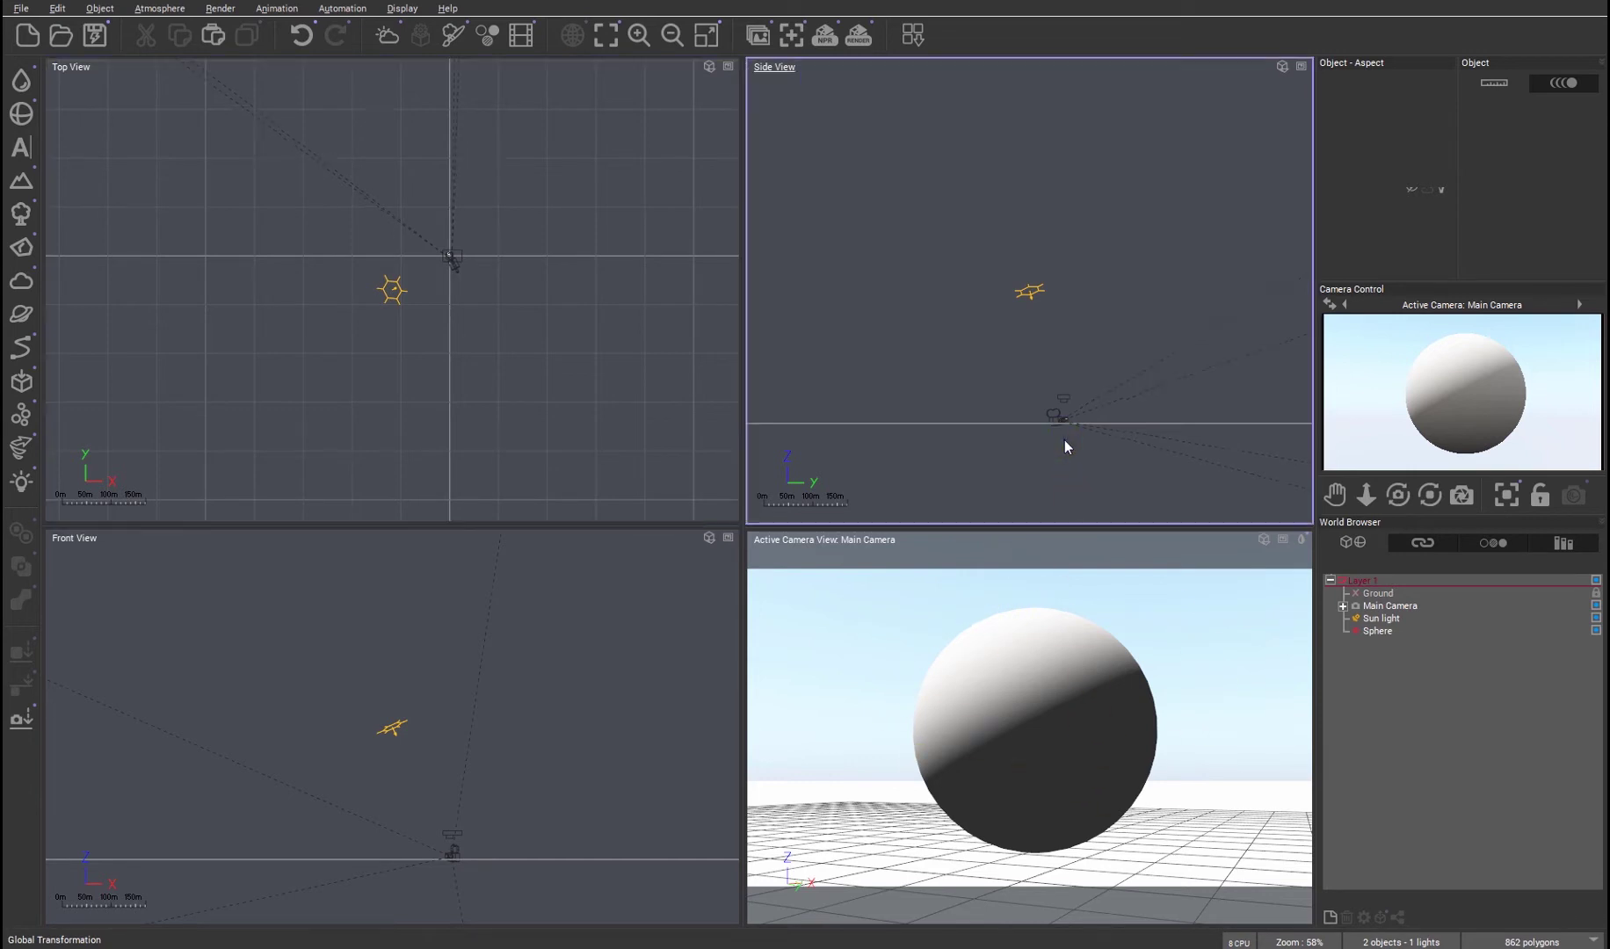
scroll(1052, 355, up, 5)
scroll(1059, 326, up, 5)
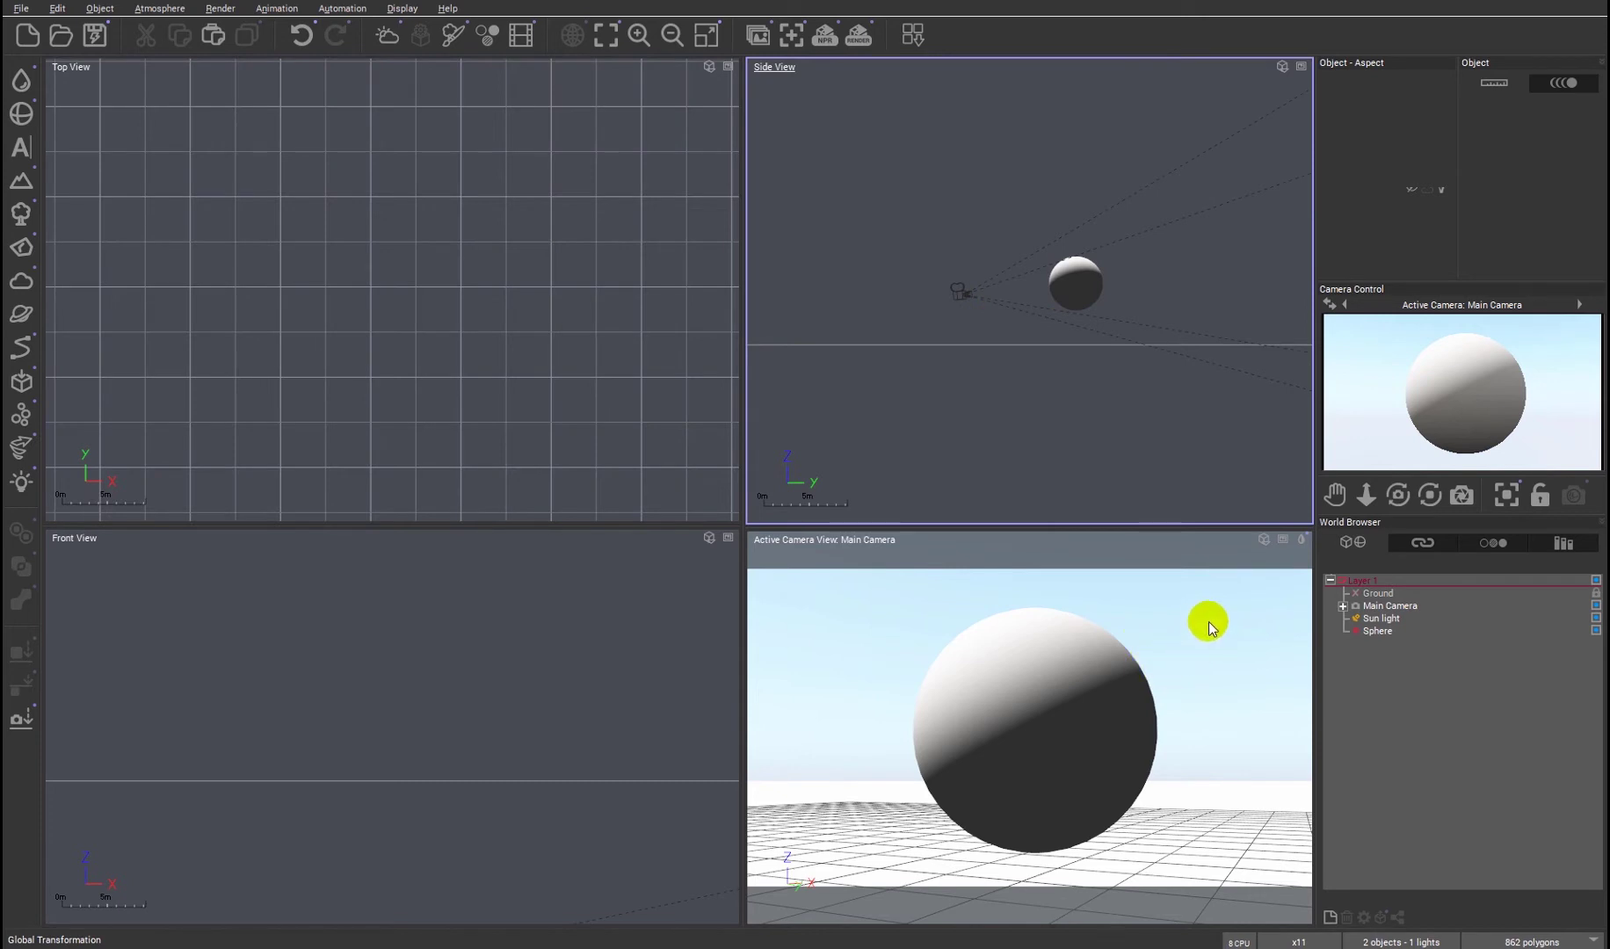
click(1263, 540)
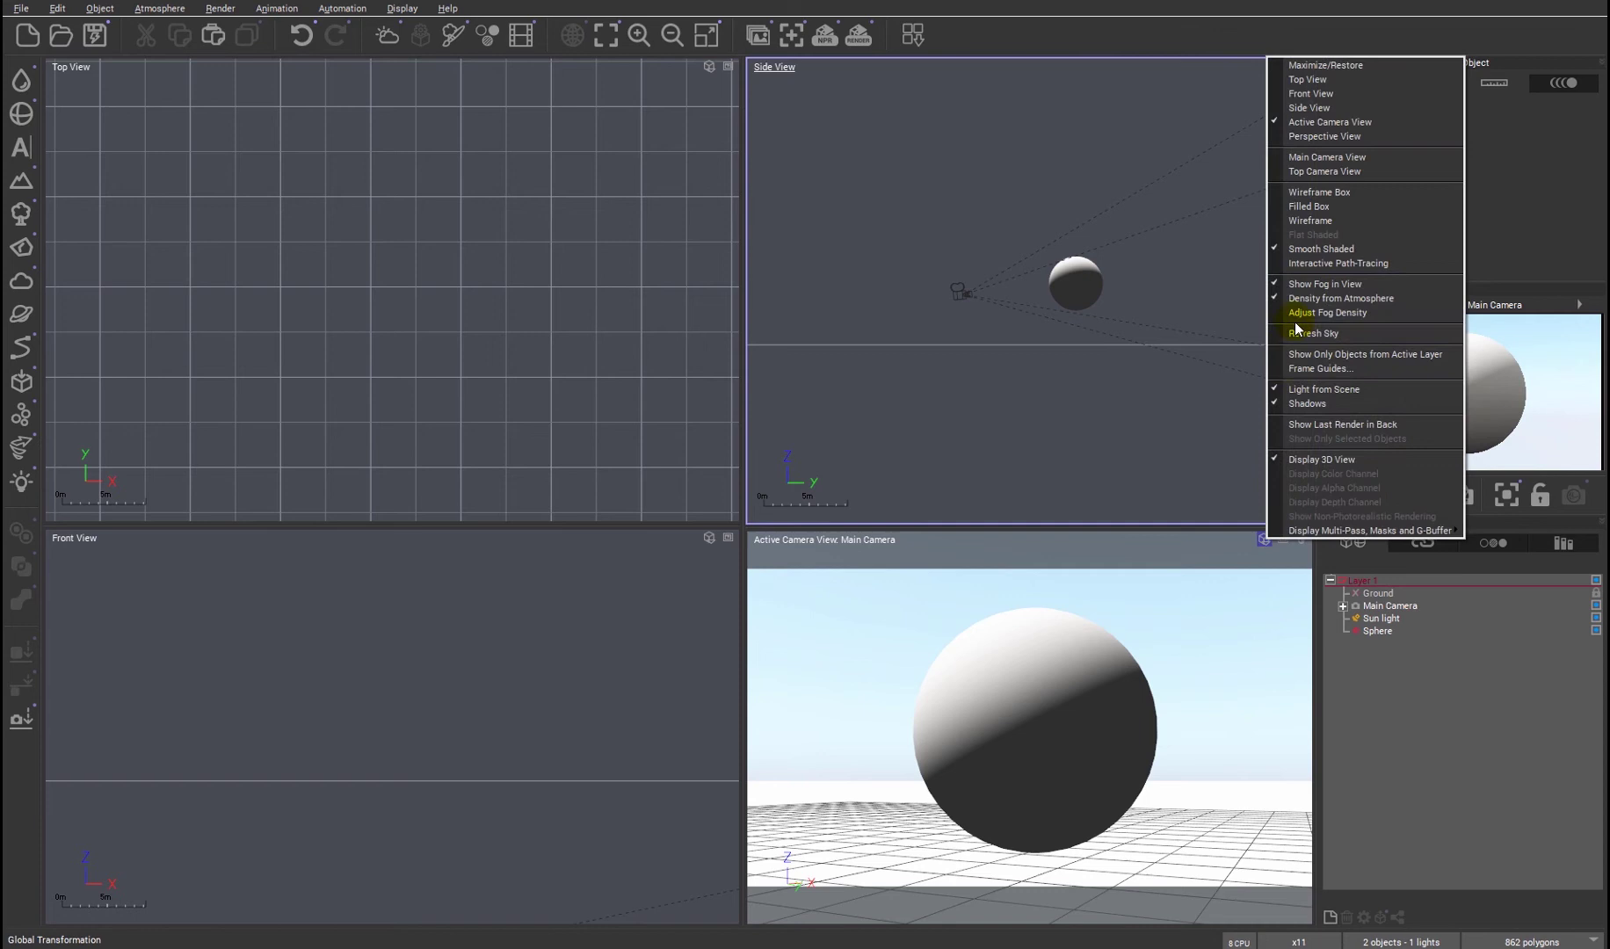
click(1306, 263)
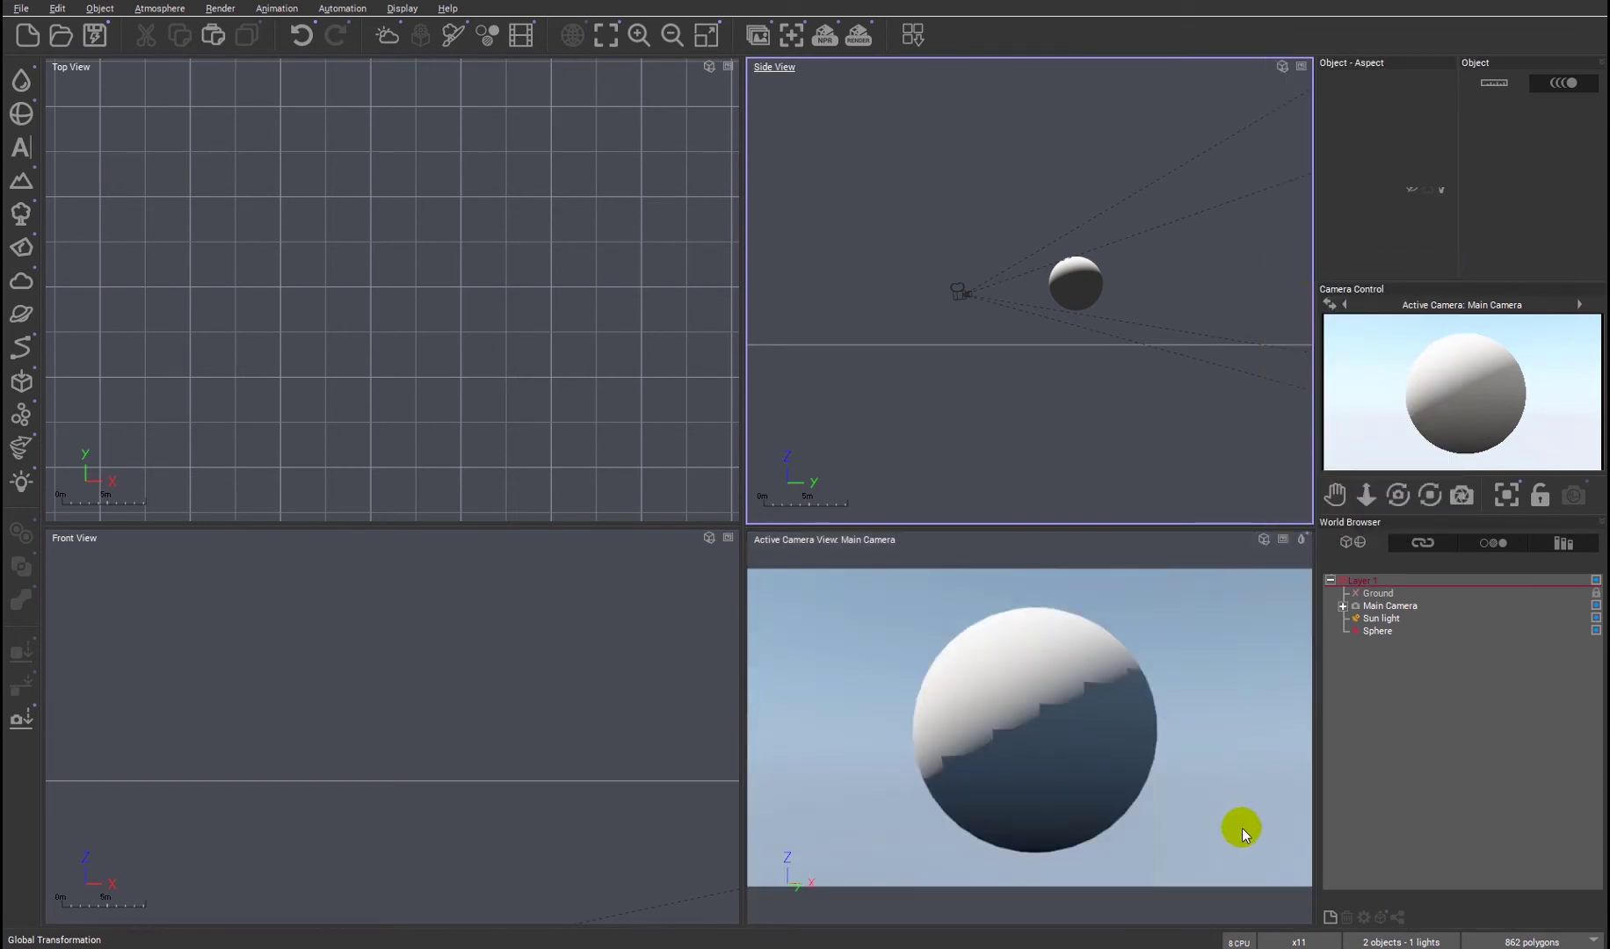
Step: Load the ShoreRockSand material from the Substance_PBR collection onto the sphere
click(1374, 631)
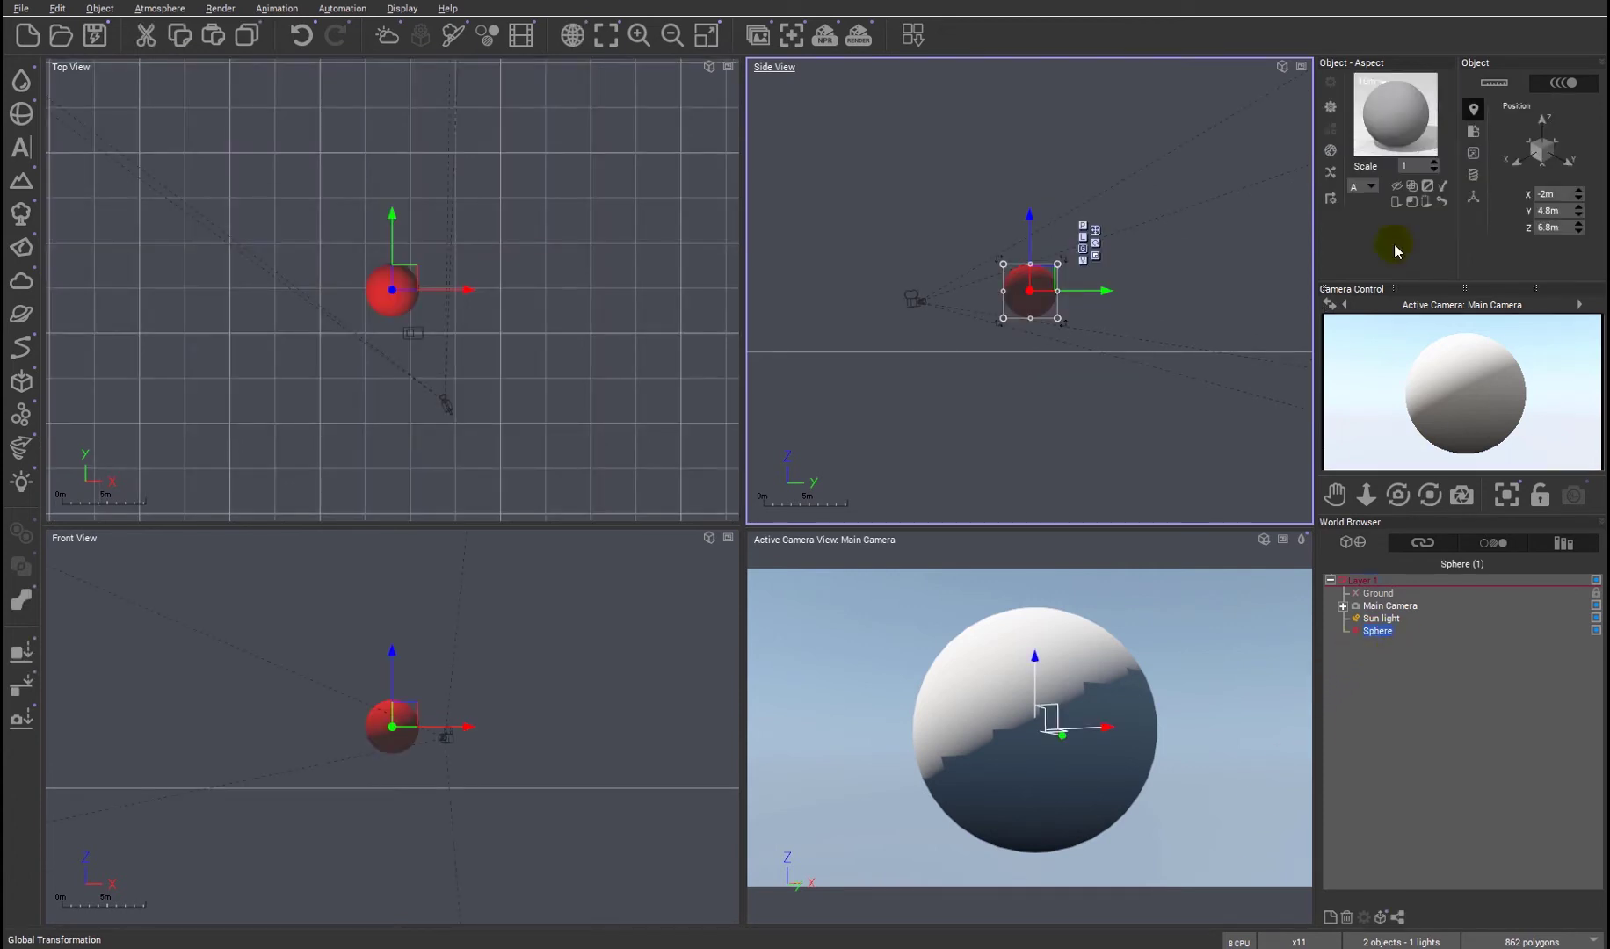
right_click(1397, 132)
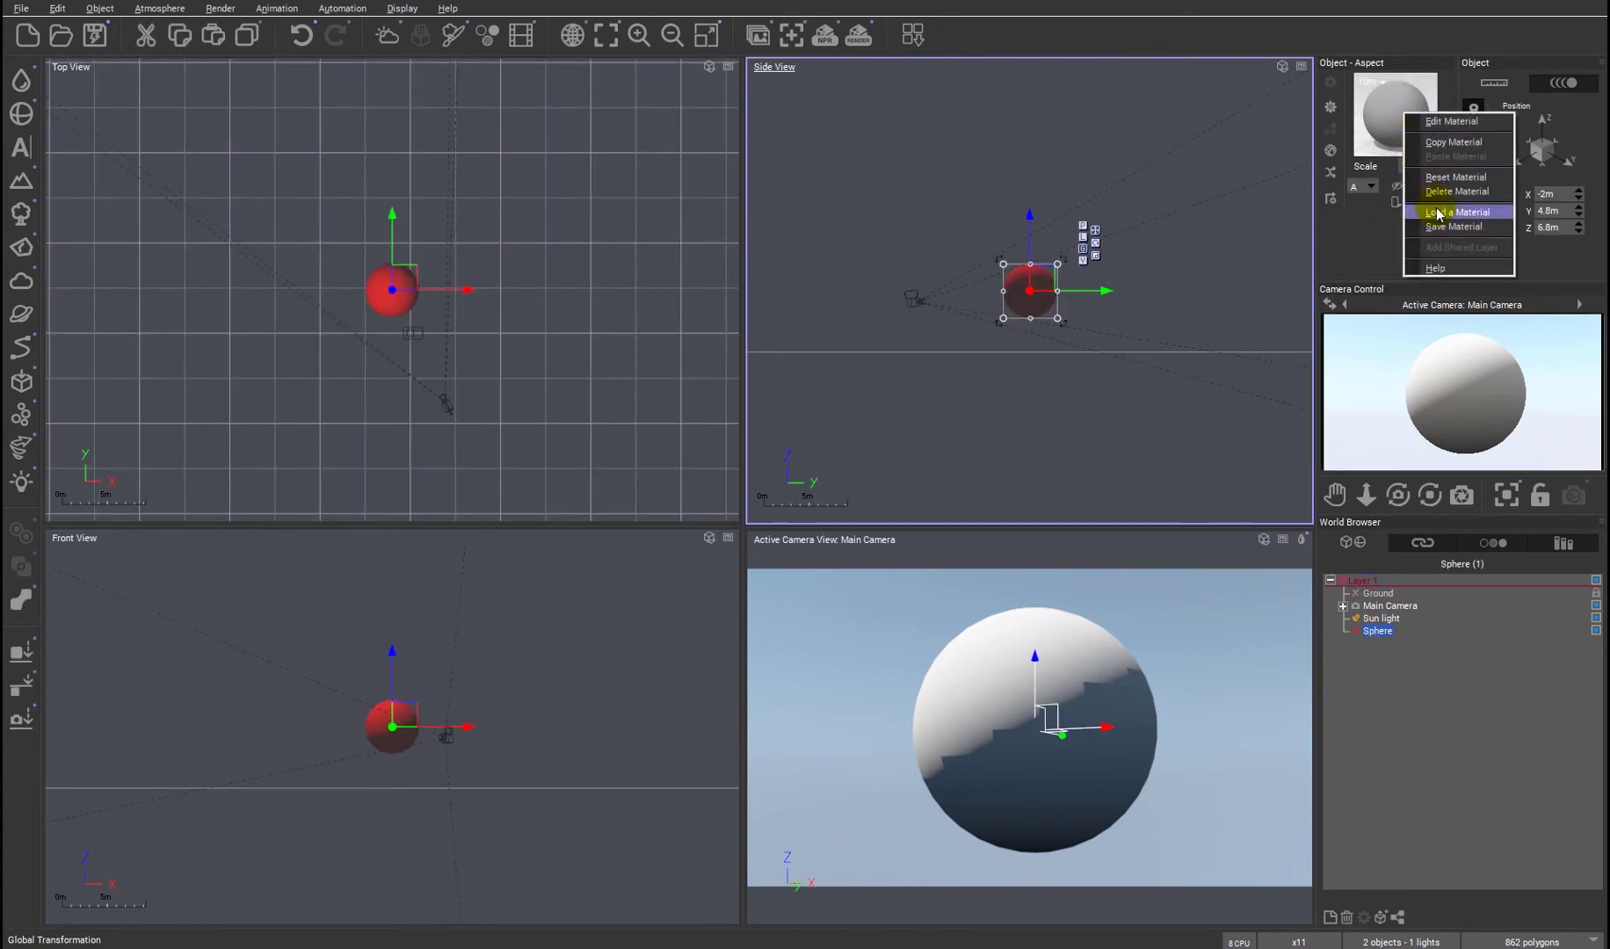
click(1094, 420)
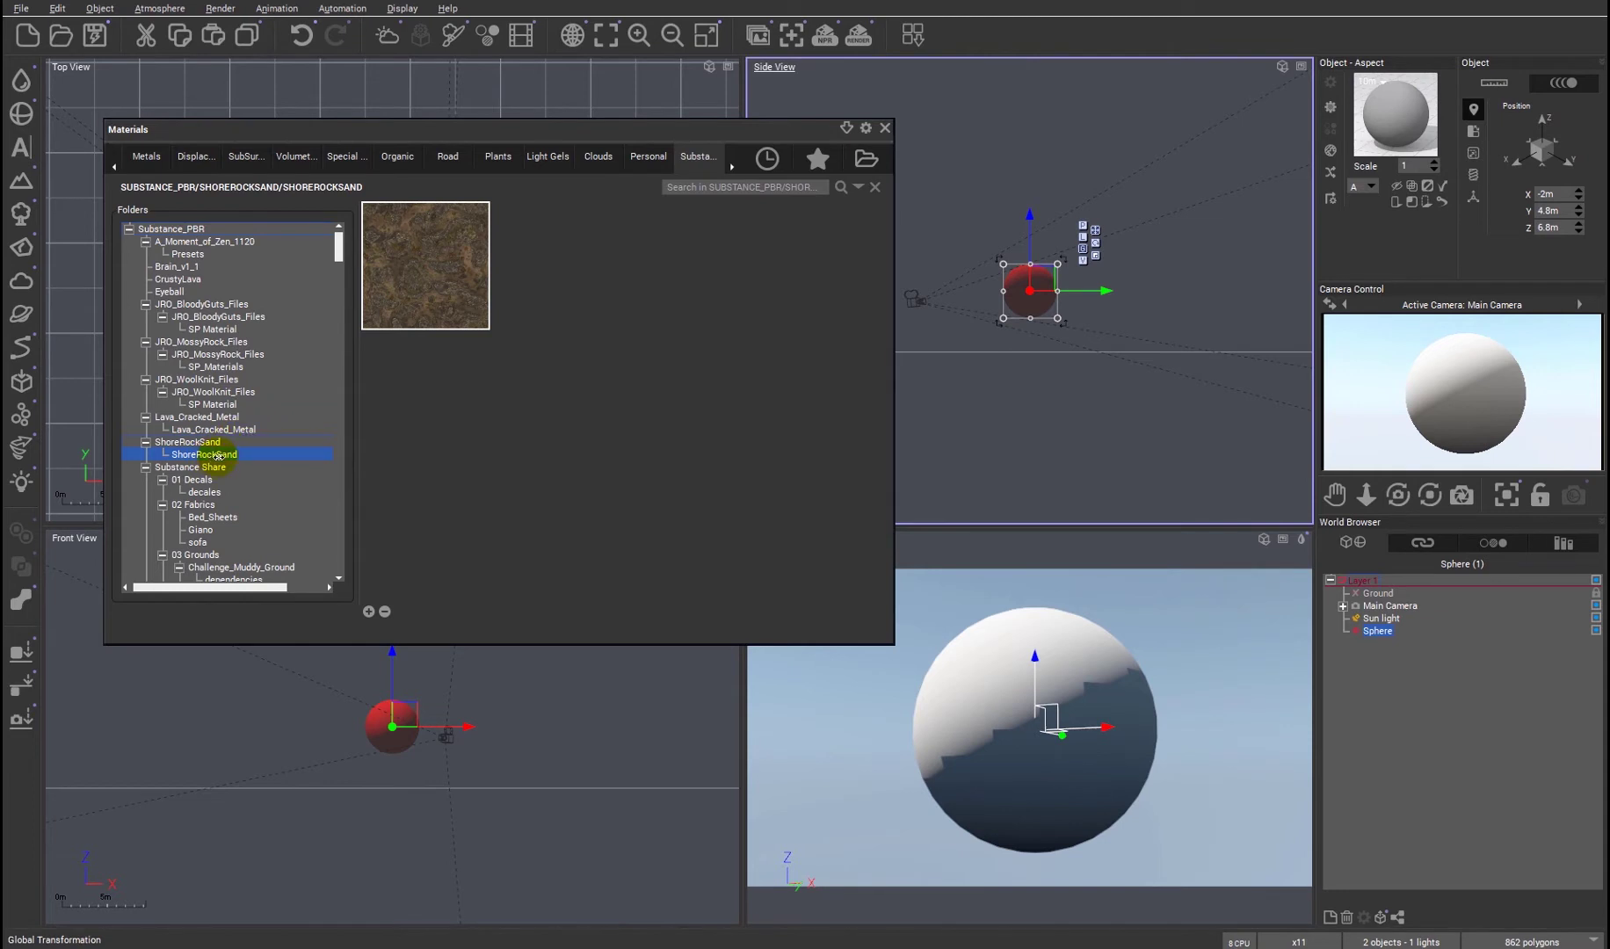
mouse_move(426, 275)
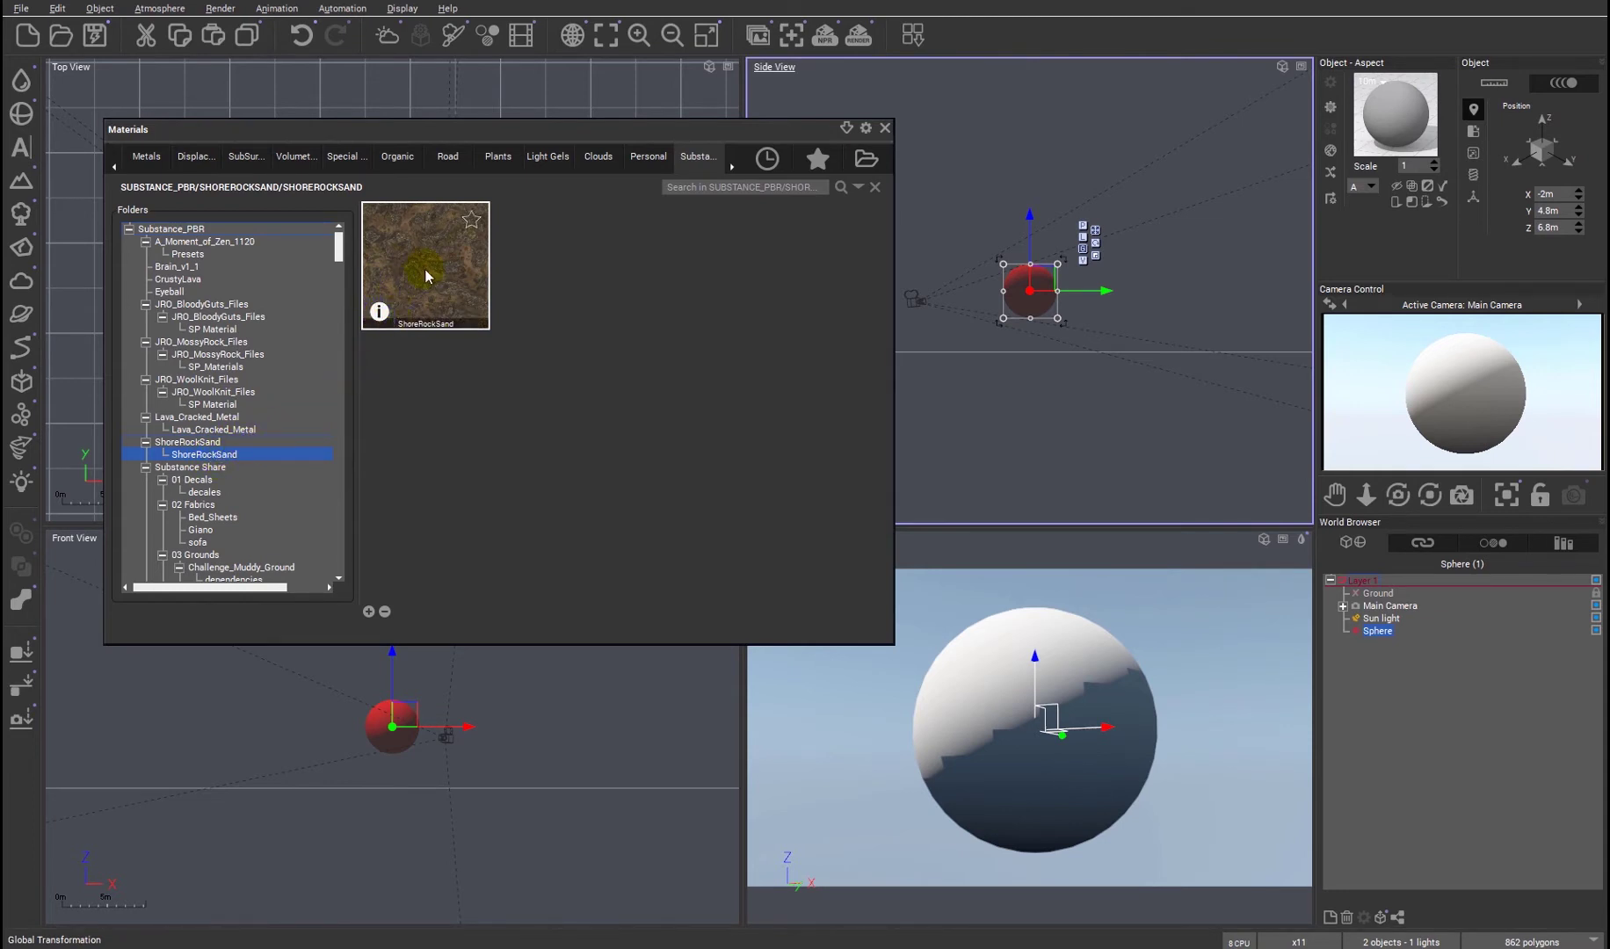
double_click(425, 274)
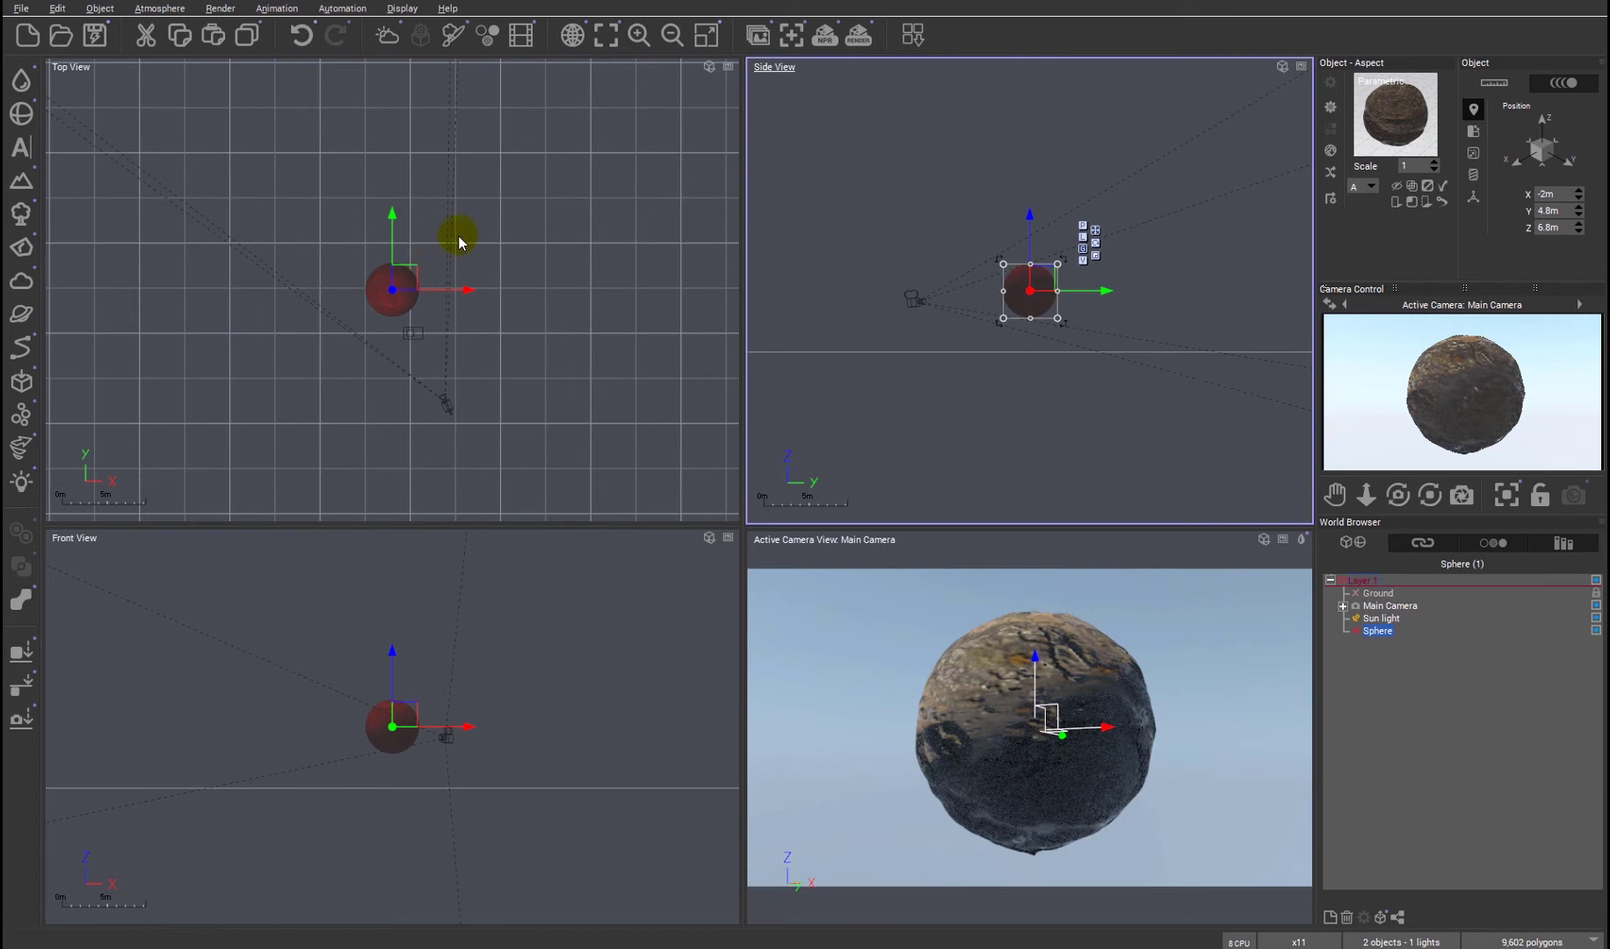
Step: Set the sphere material's scale to 0.25
click(1404, 166)
text(0.25)
key(Return)
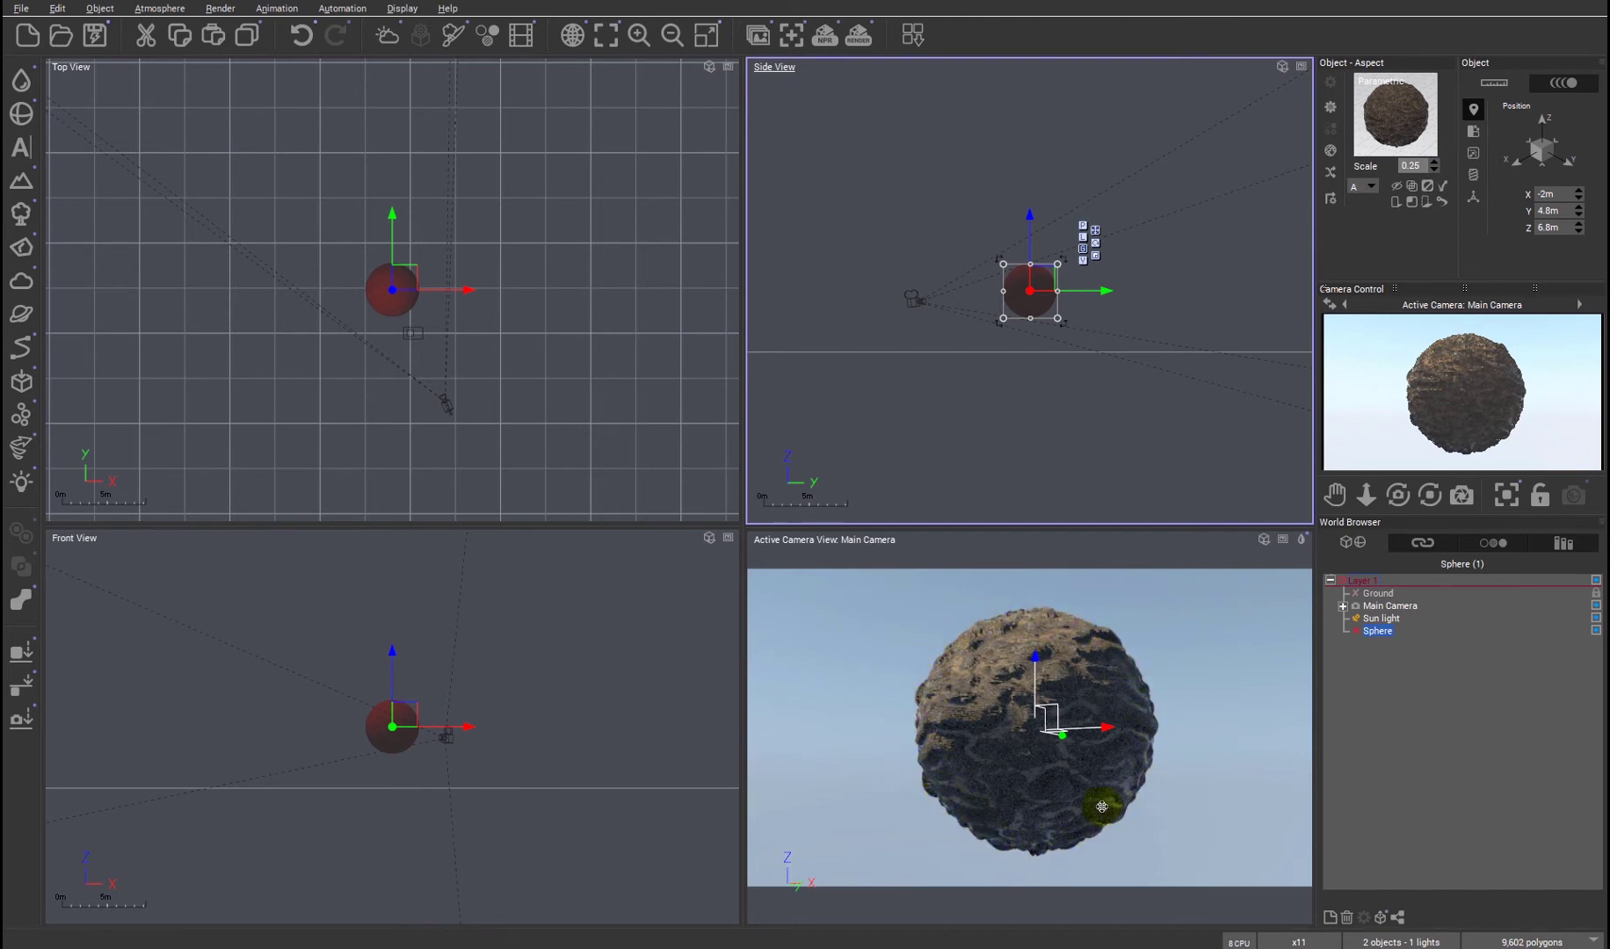
Step: Edit the sphere material's displacement, setting its depth to about 0.223, and accept the change
right_click(1403, 124)
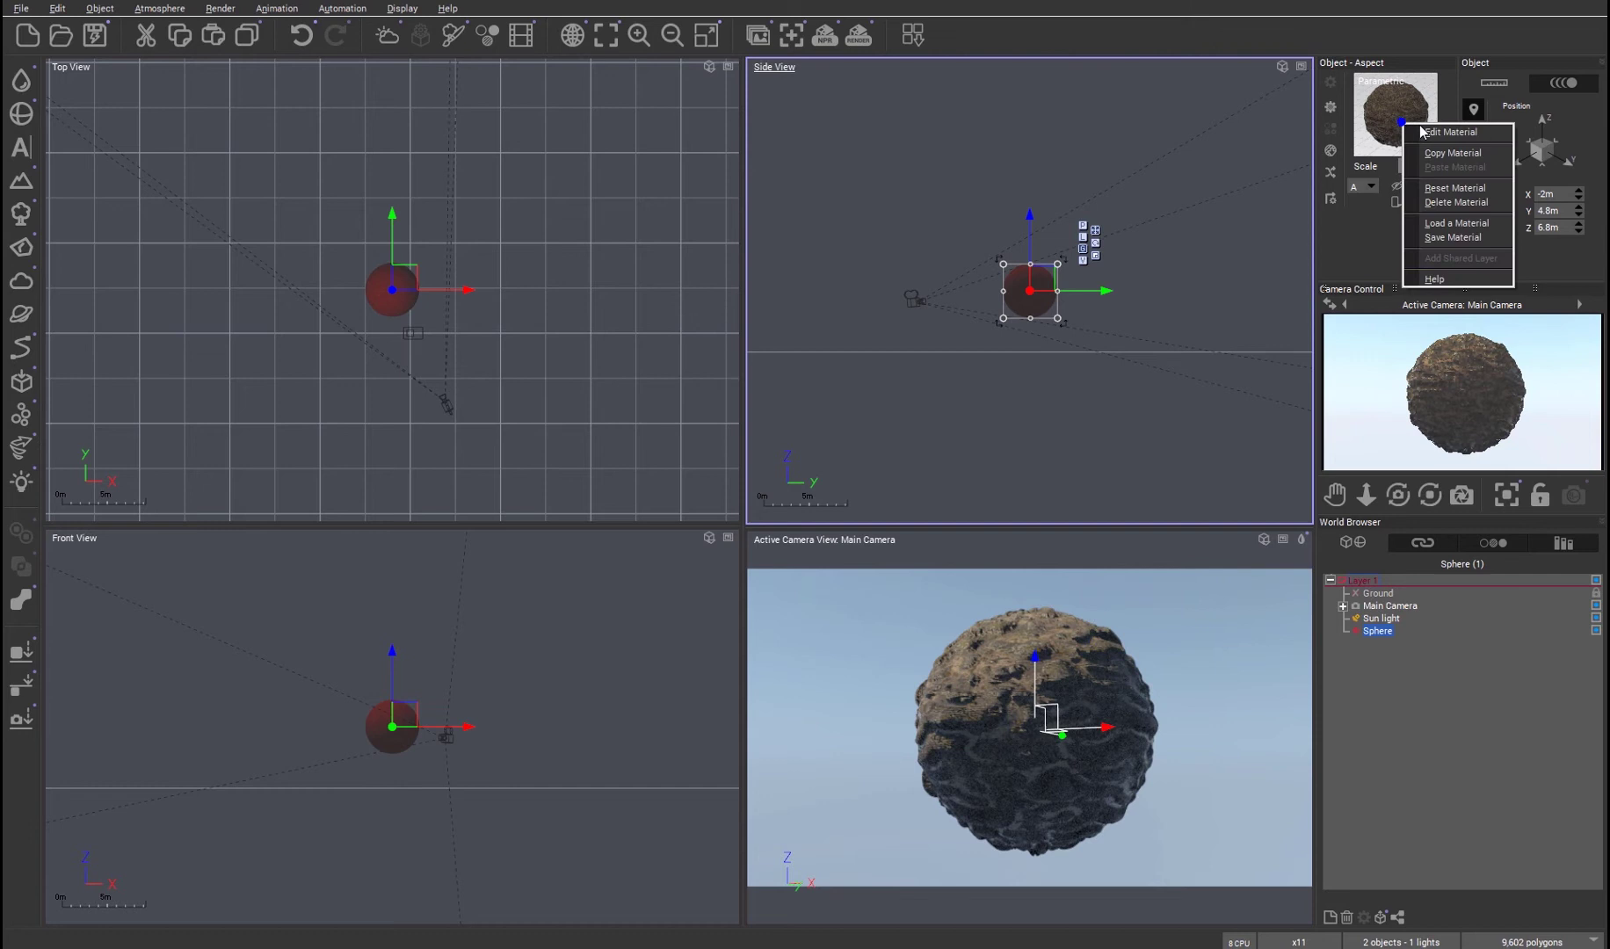
click(1424, 132)
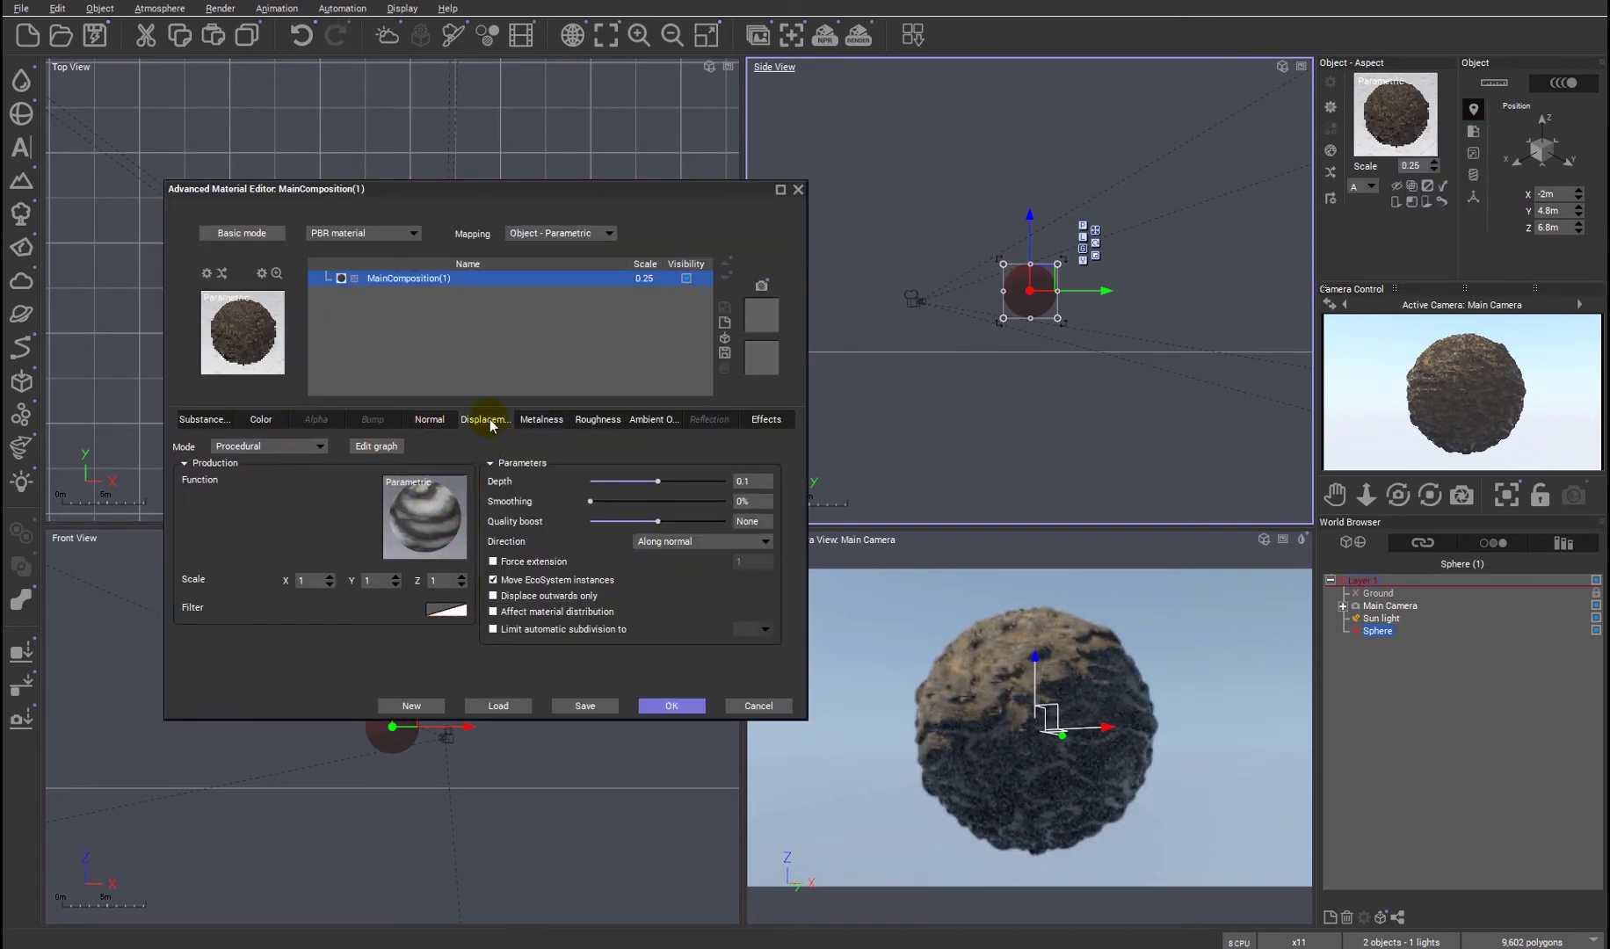
drag(657, 480, 660, 482)
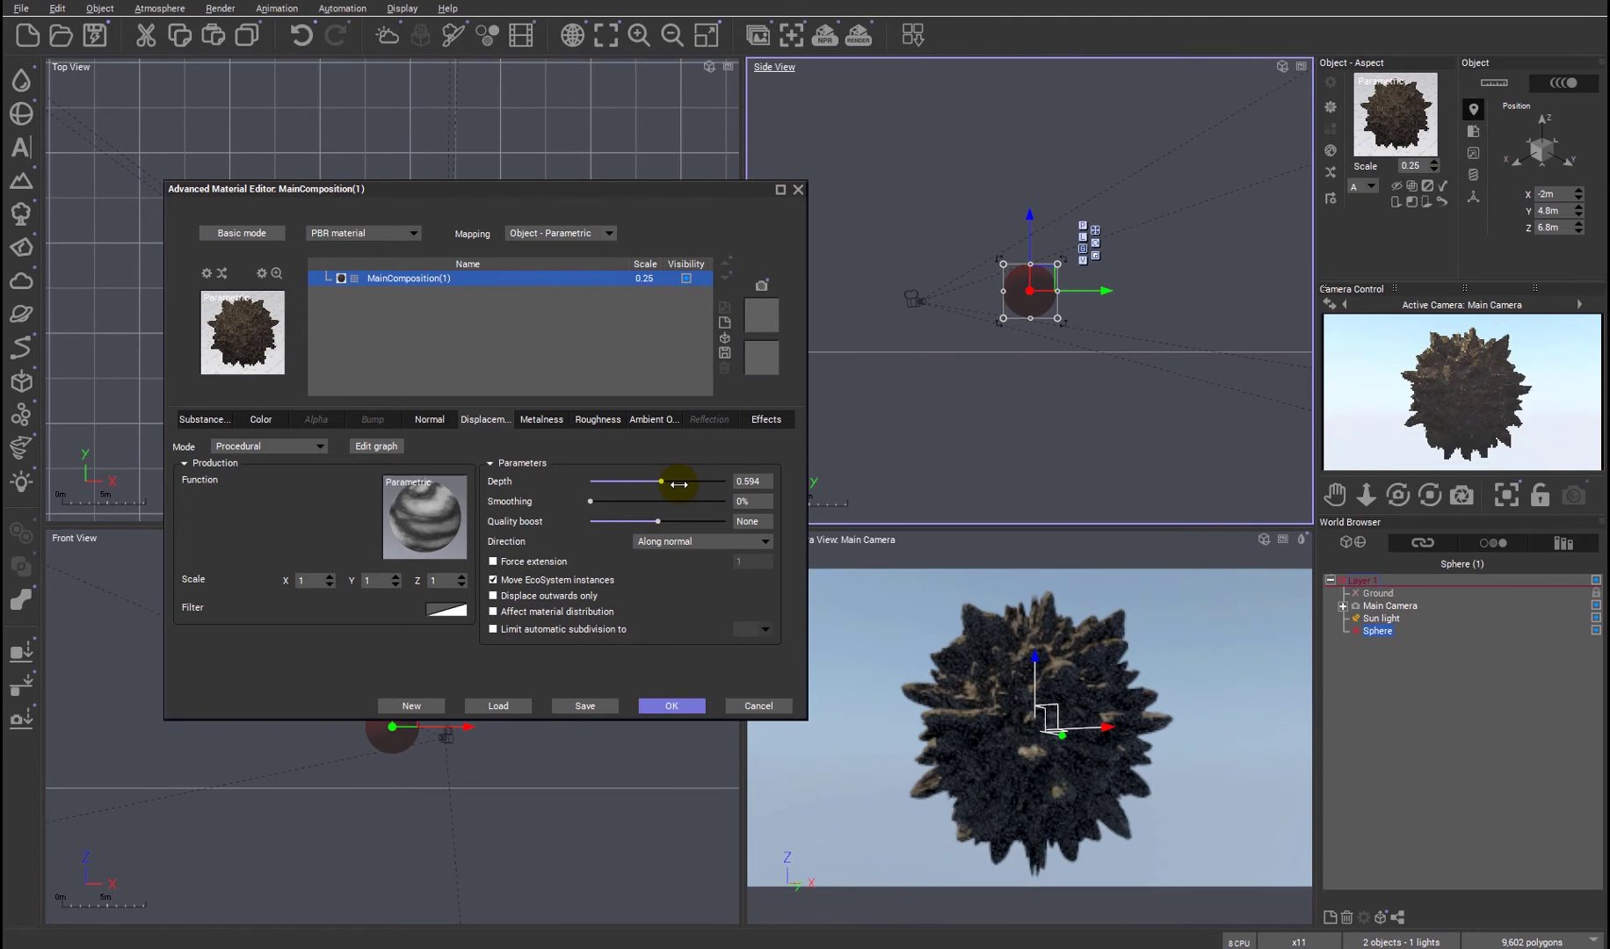
drag(679, 484, 676, 484)
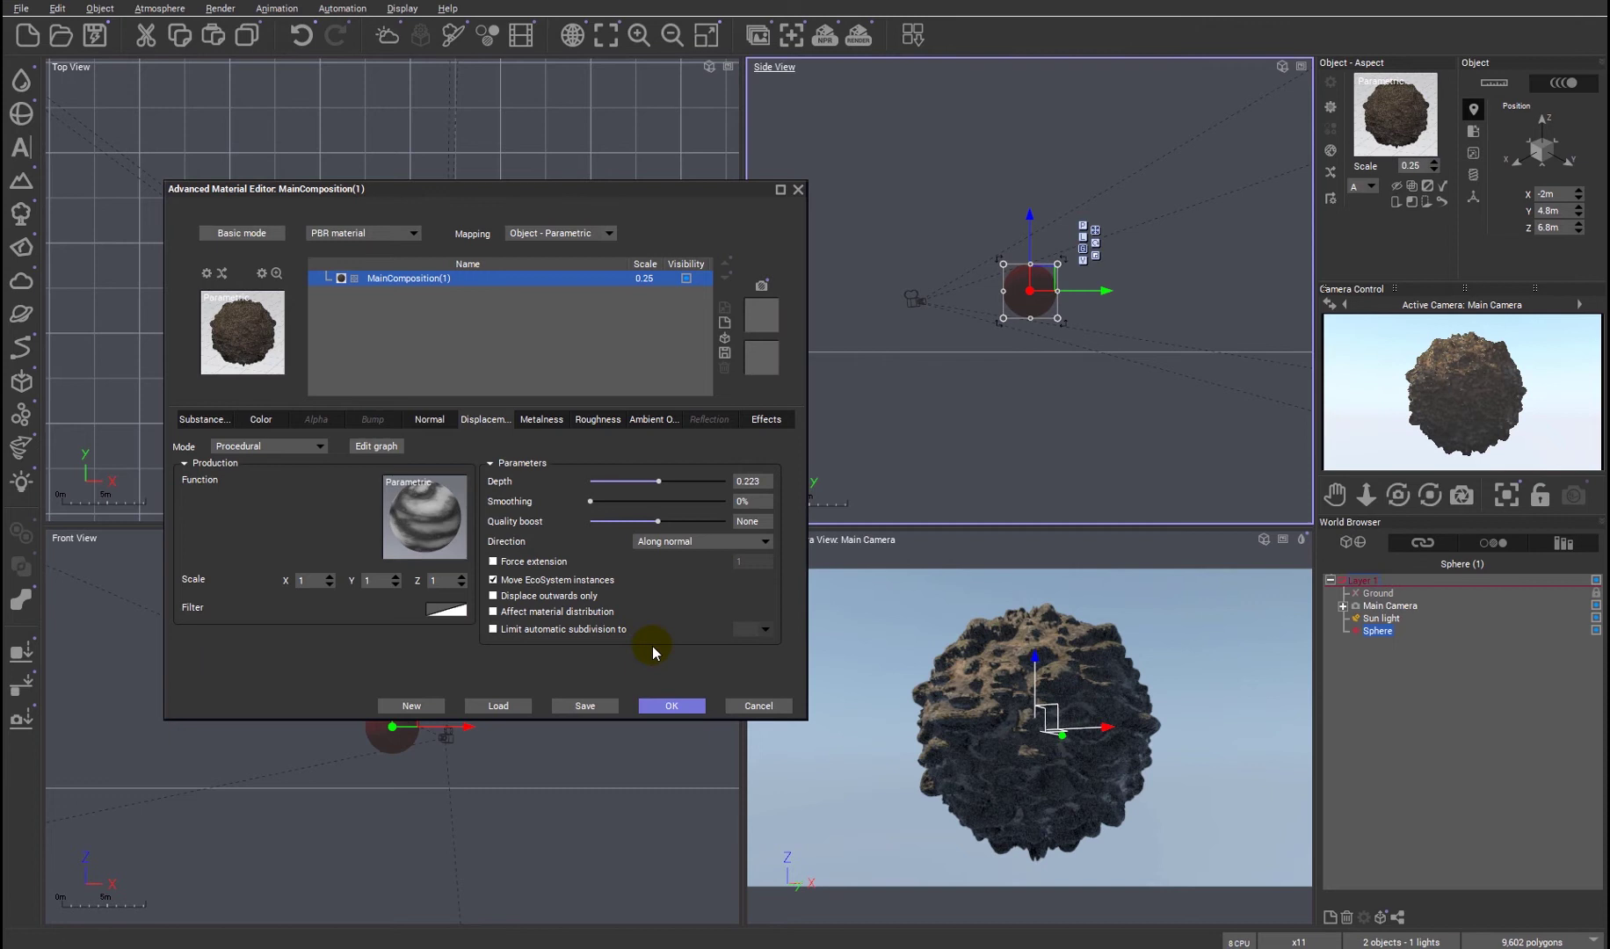
click(674, 706)
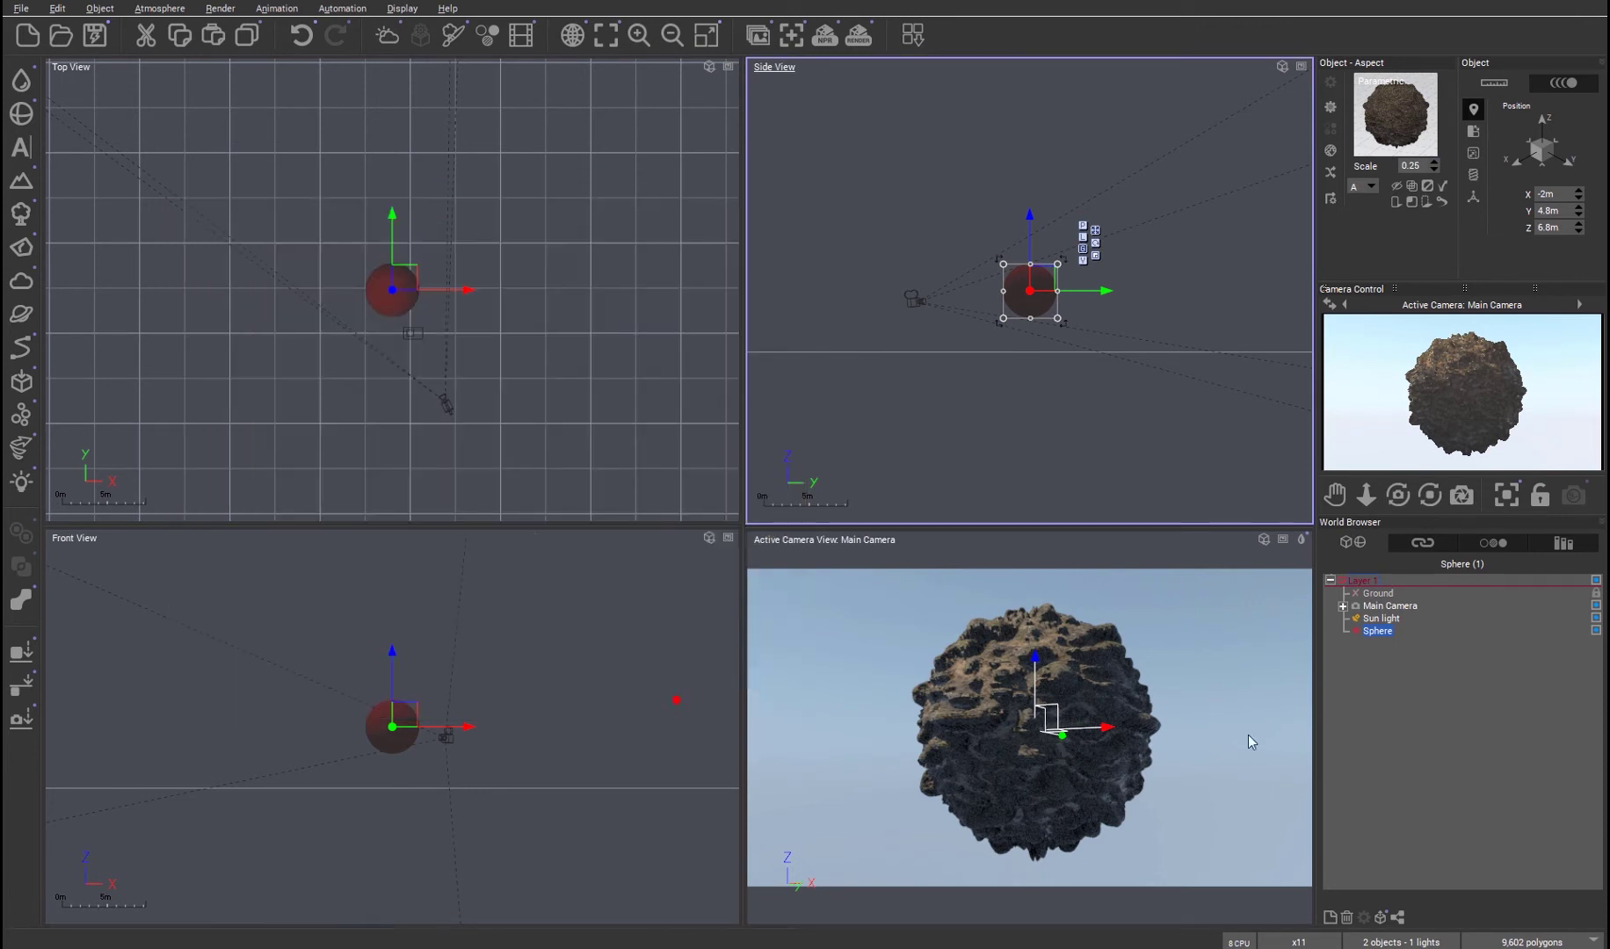
Step: Turn on the use of a backdrop in the main camera's advanced options
click(1348, 692)
click(1411, 669)
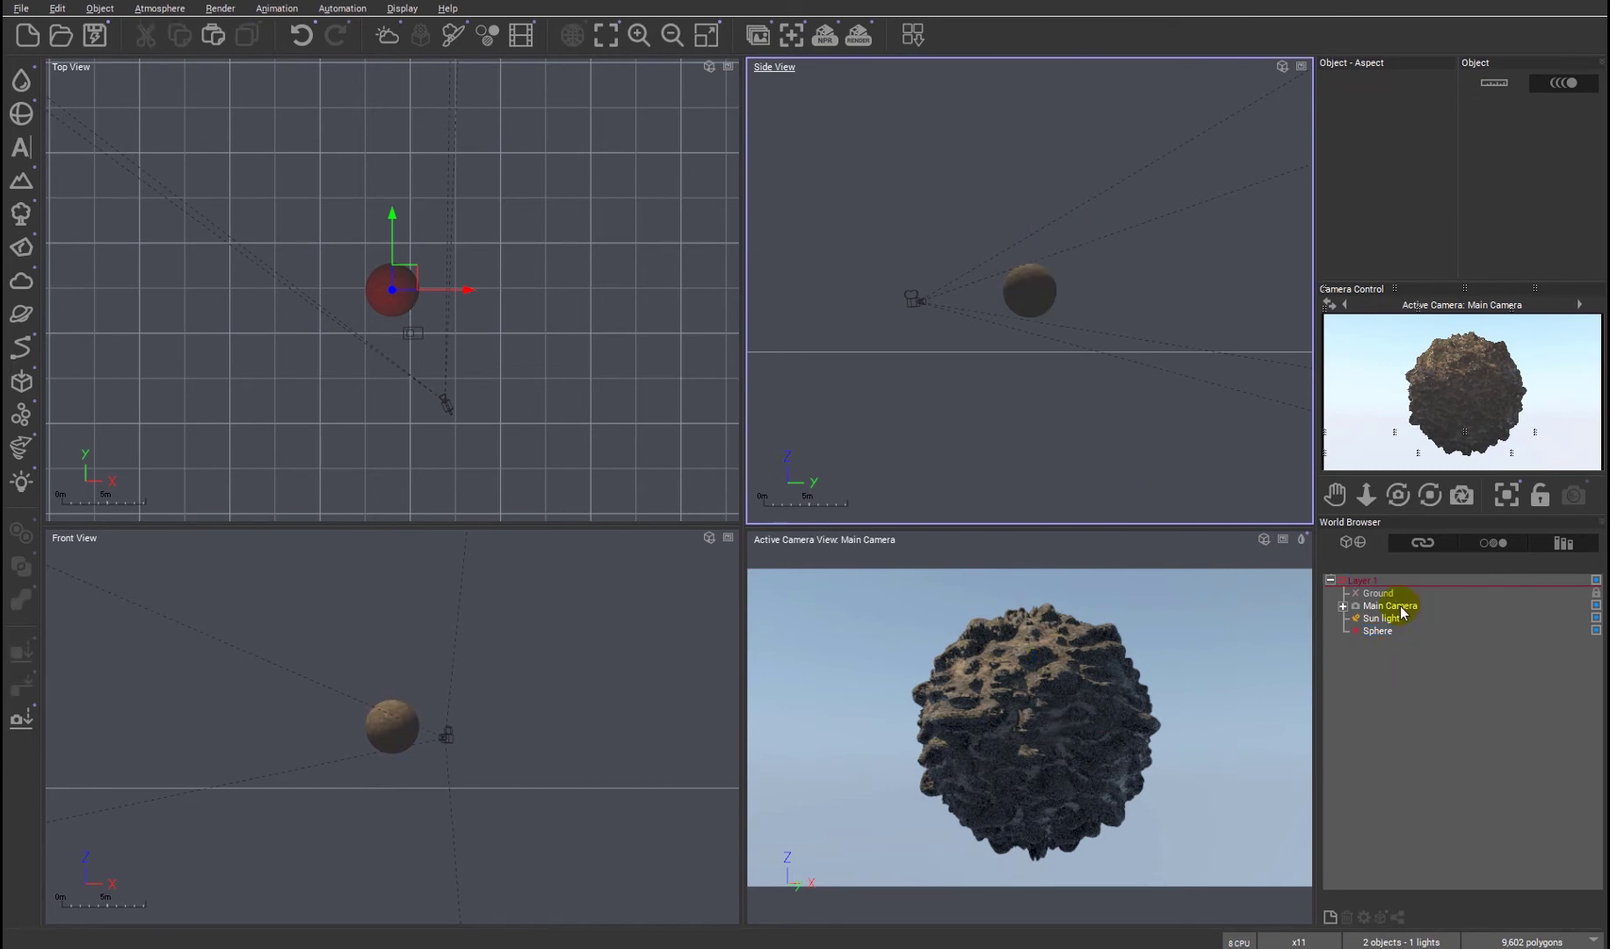
double_click(1397, 608)
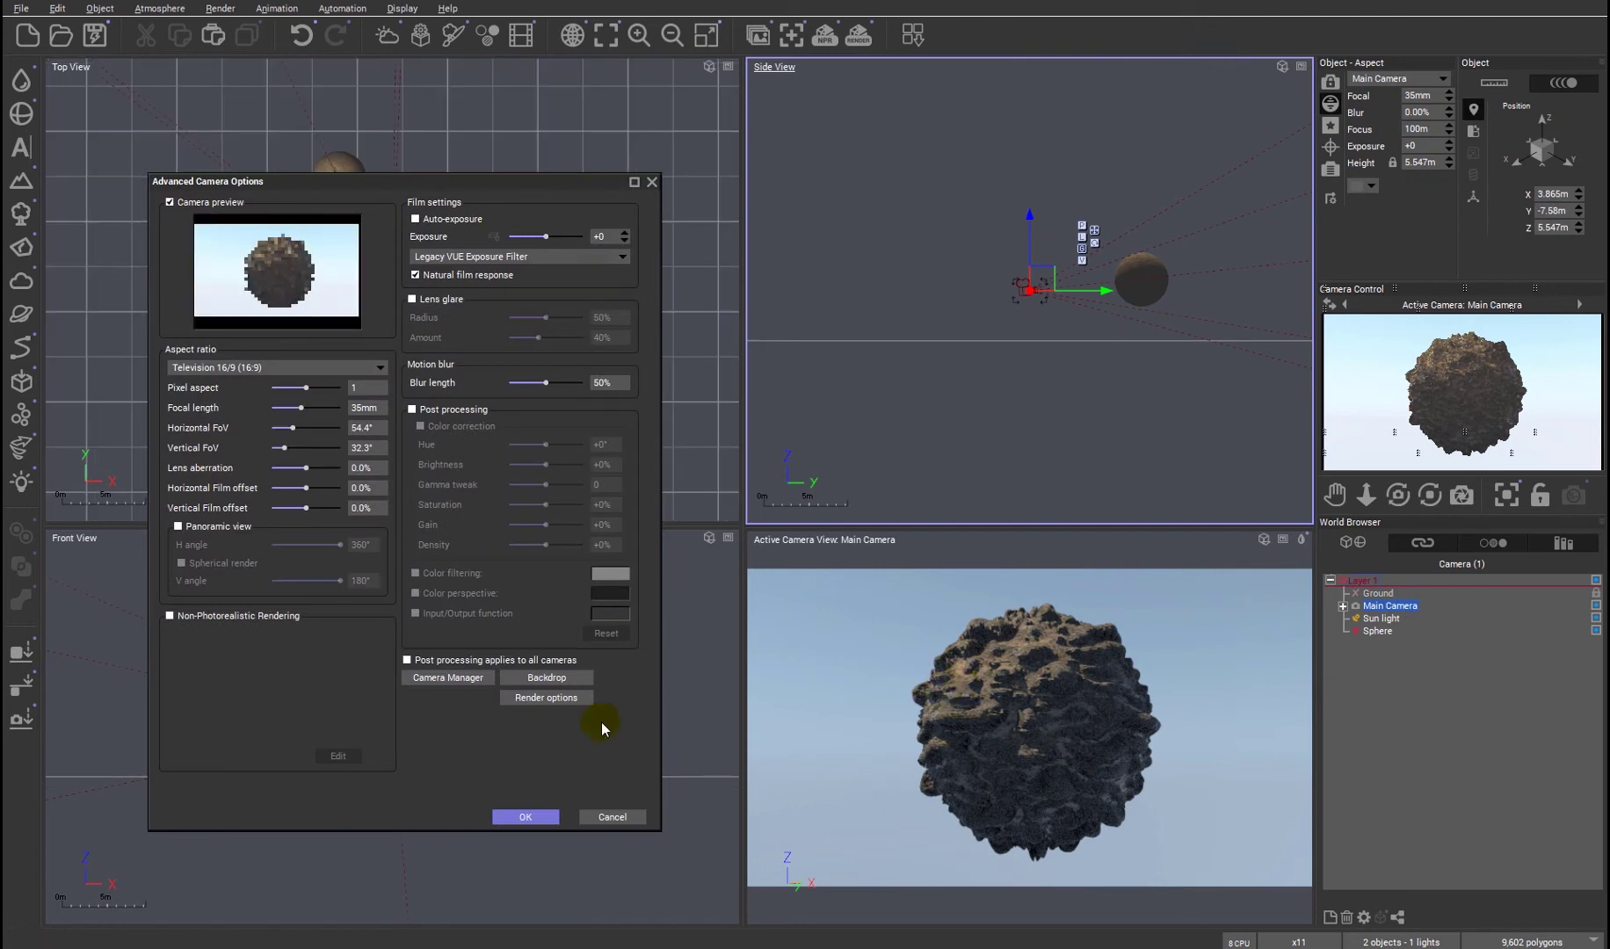
click(547, 684)
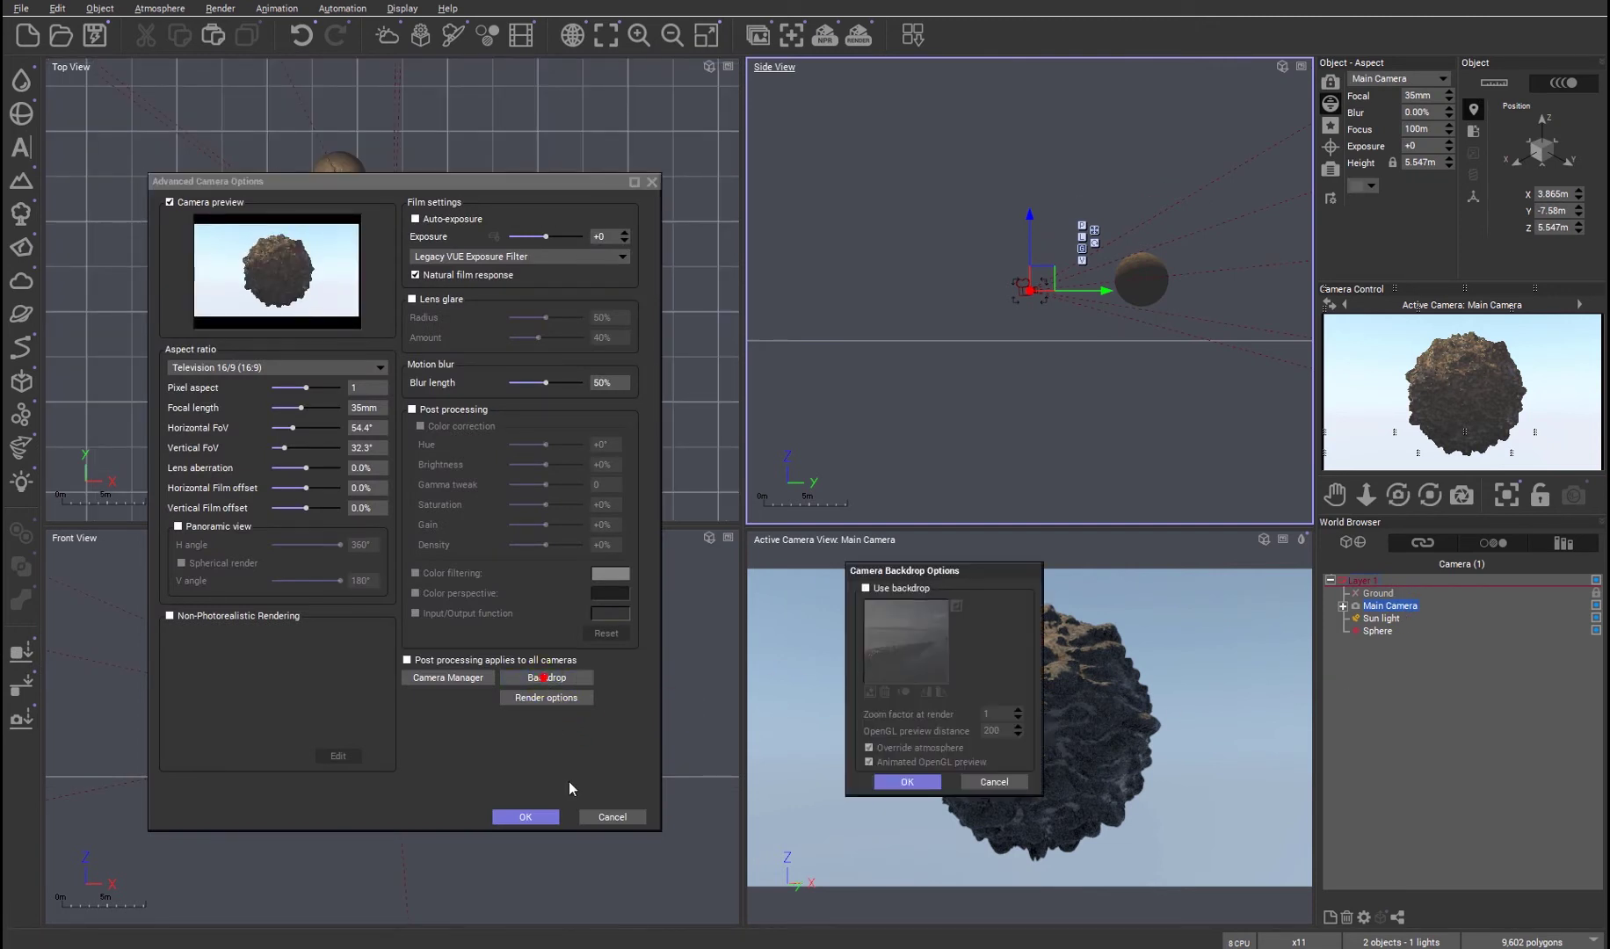
click(868, 589)
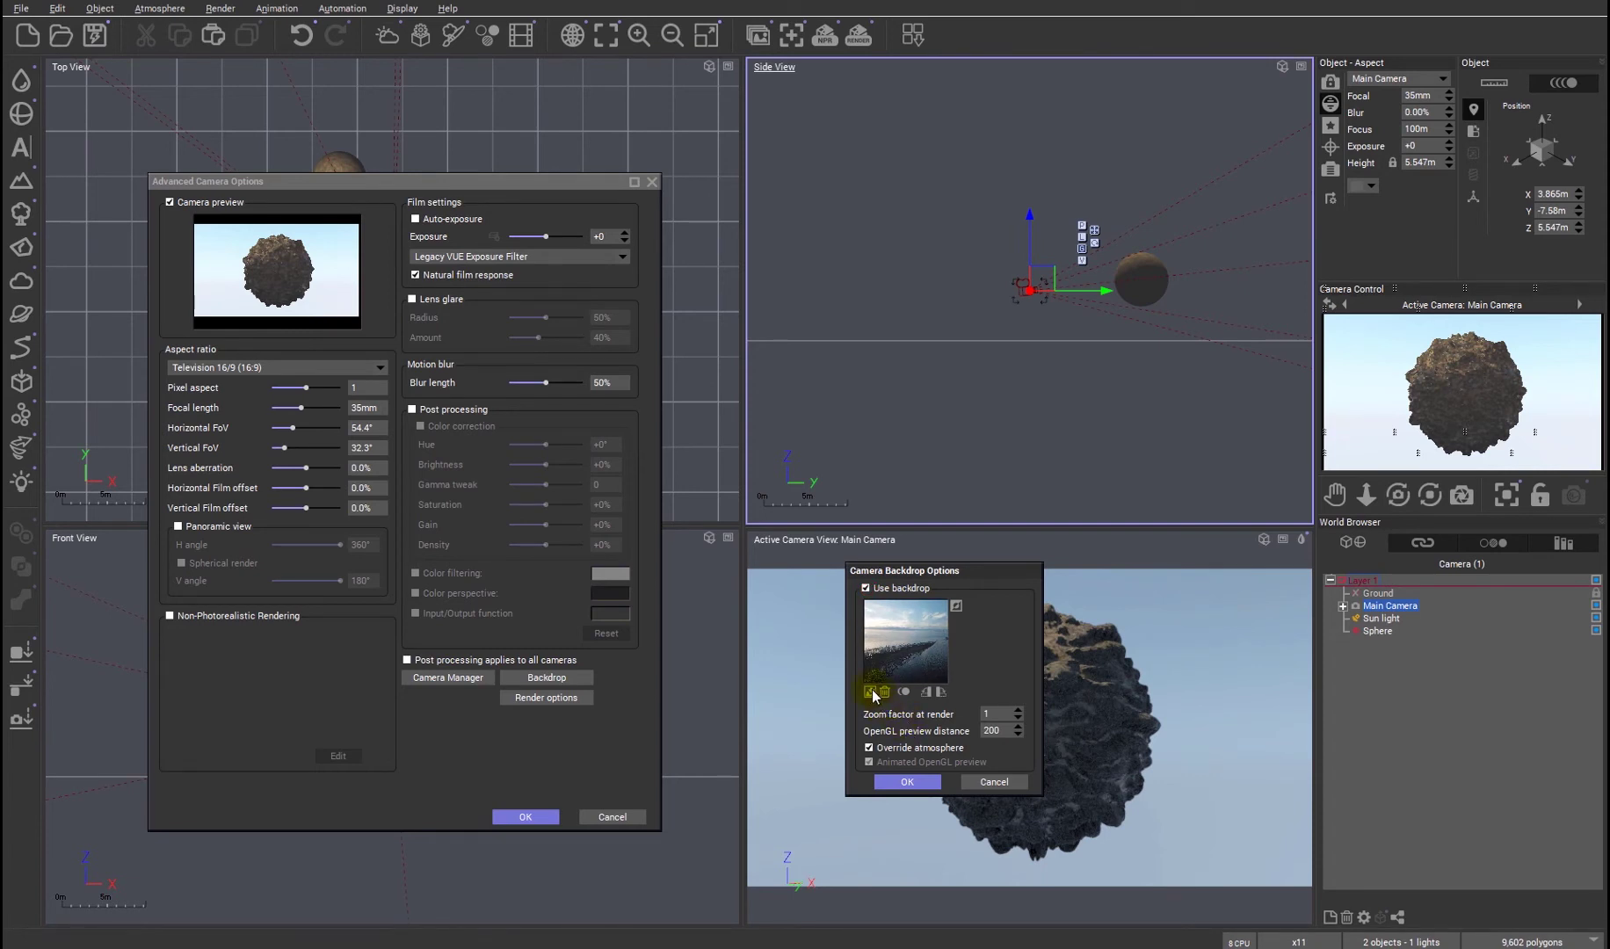
Step: Load the DJI_0040 image as the camera backdrop without its image sequence, and accept the backdrop and camera settings
click(869, 691)
mouse_move(193, 263)
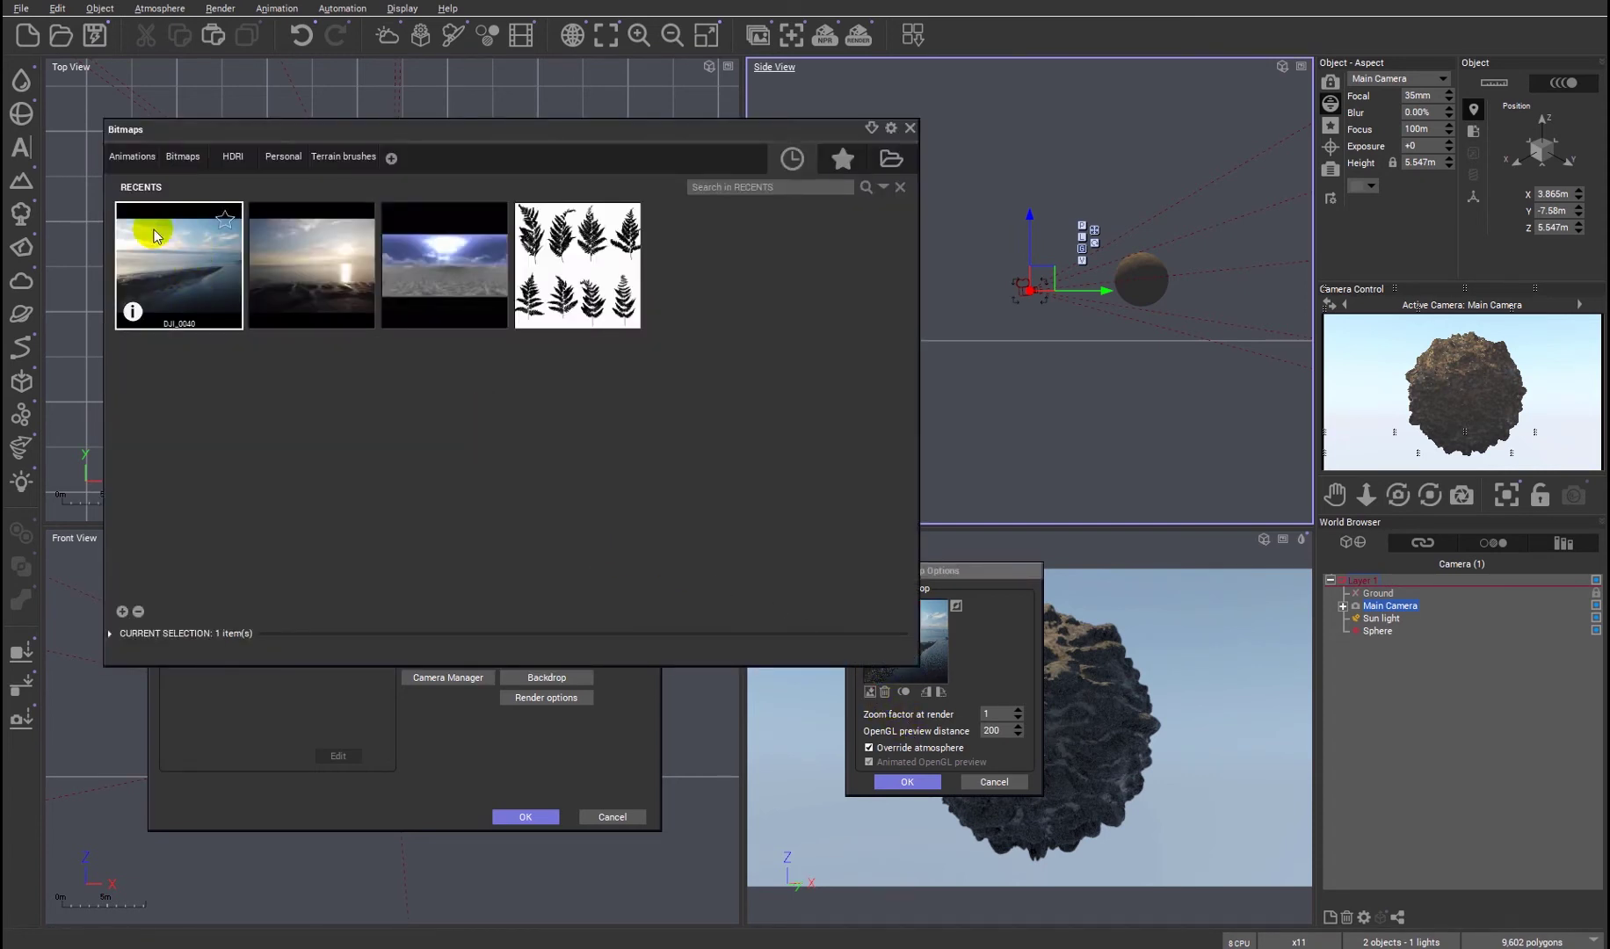
double_click(184, 265)
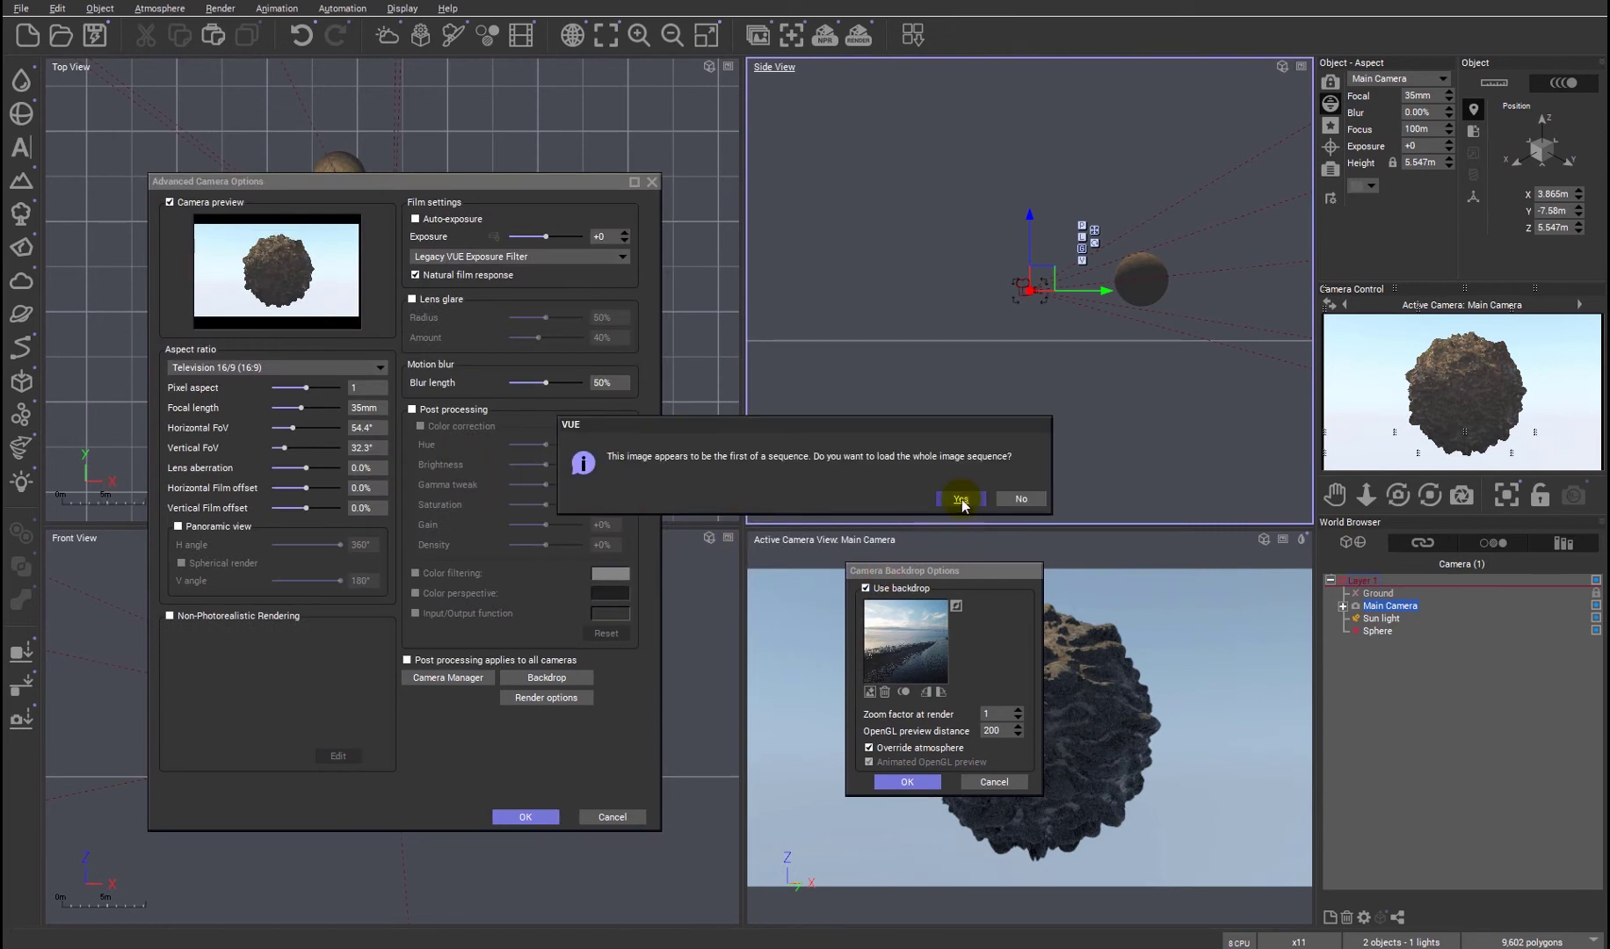
click(1022, 500)
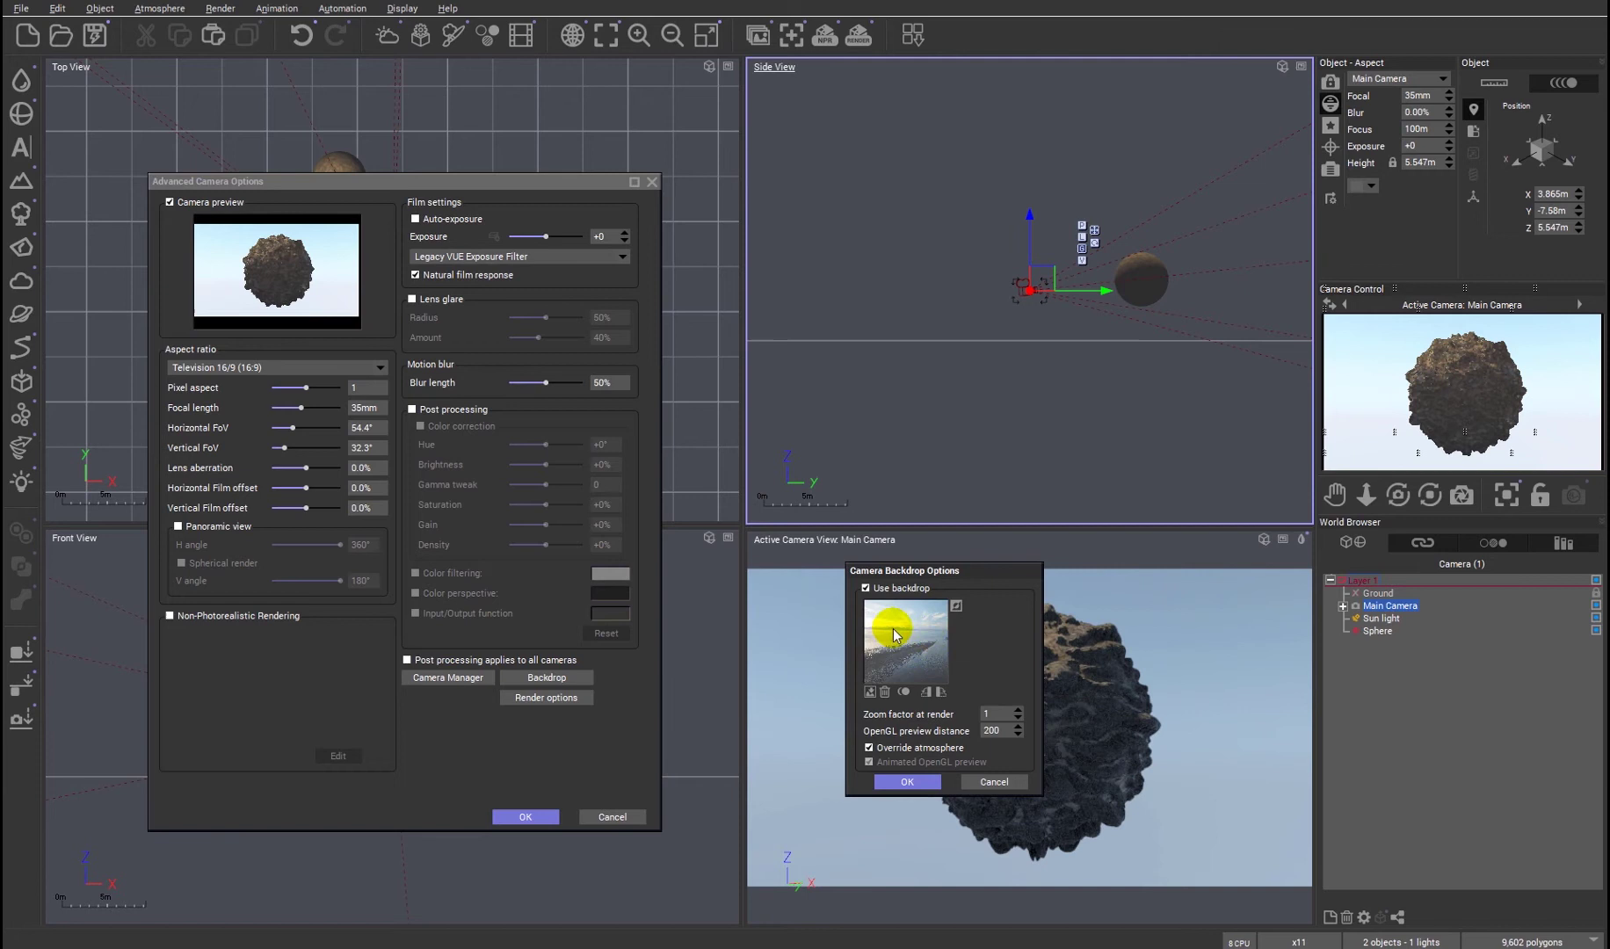
click(879, 750)
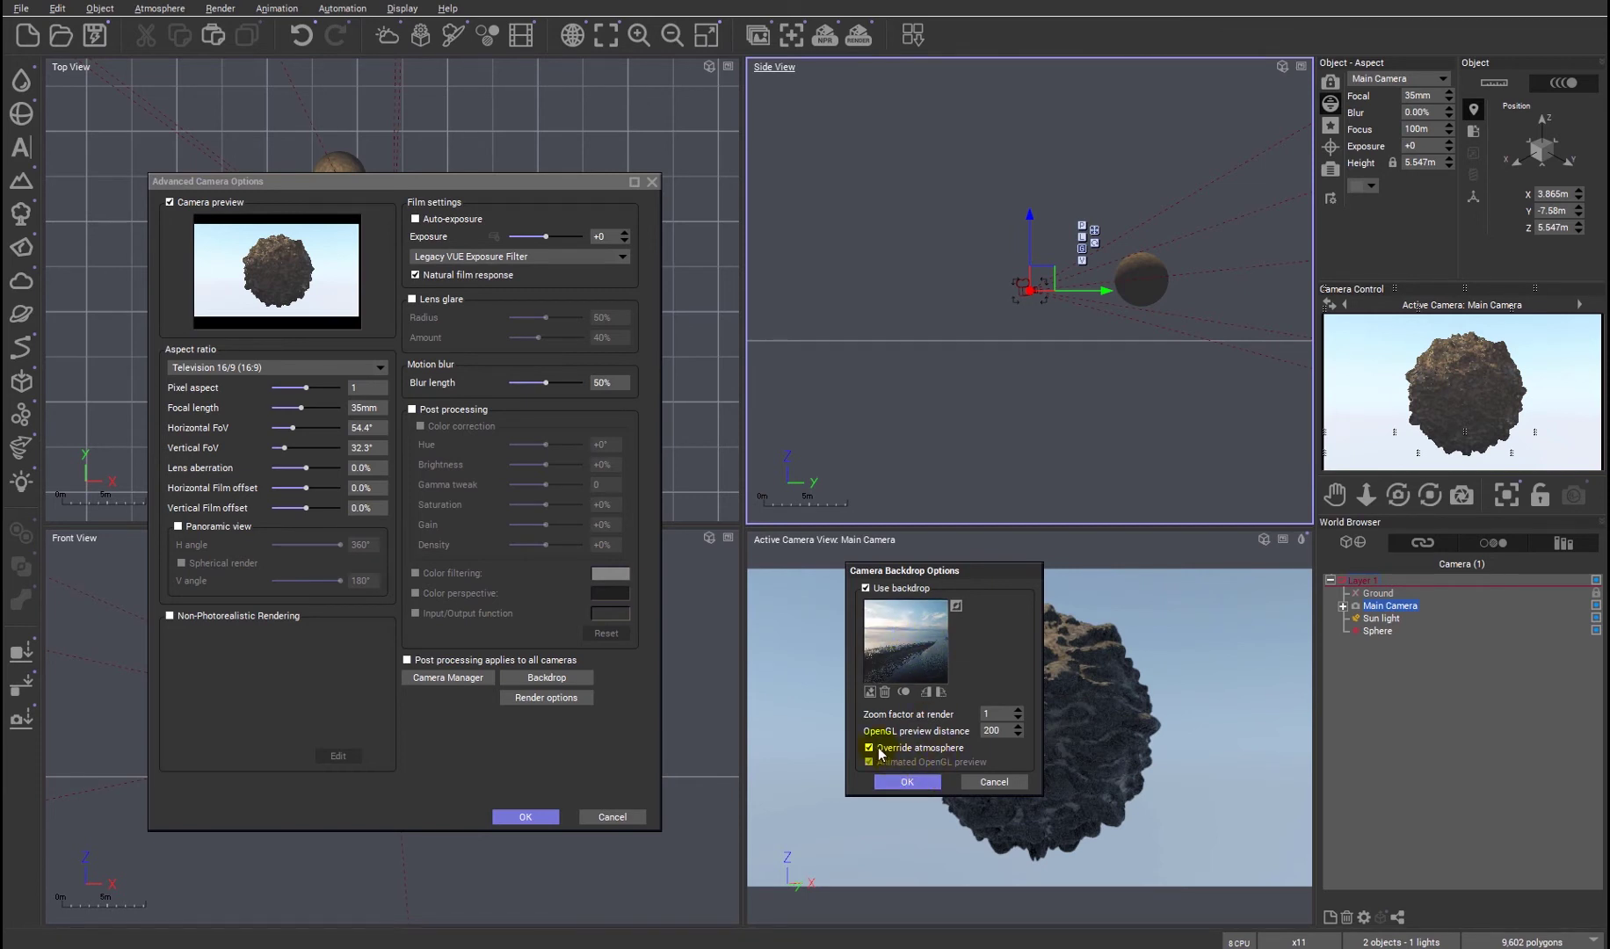
click(905, 782)
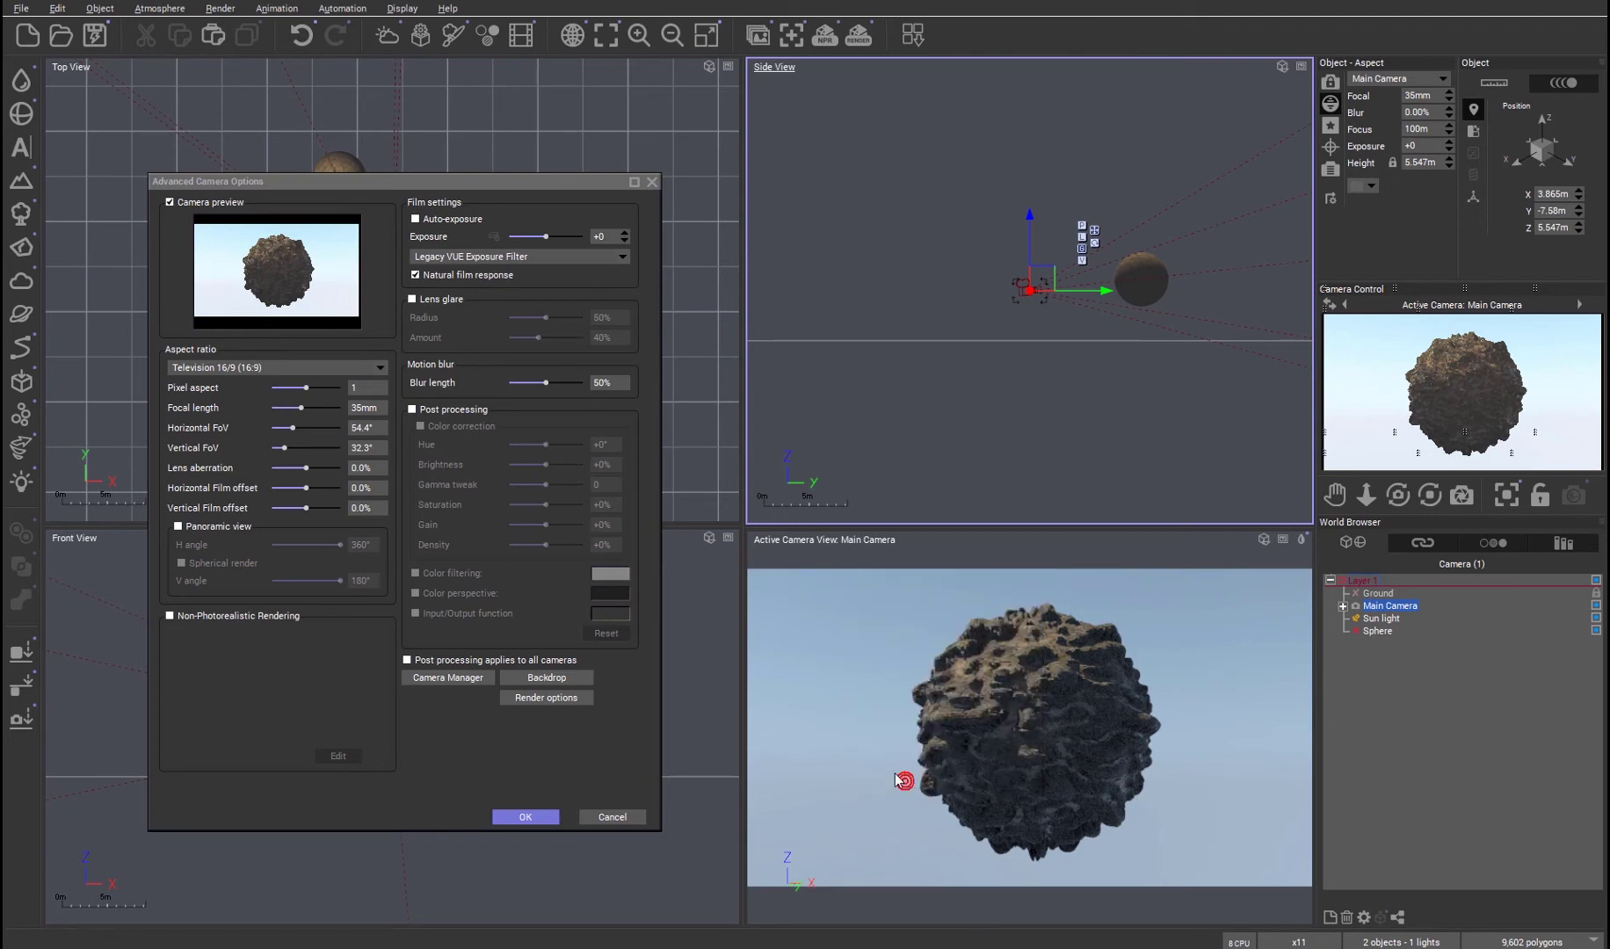
click(553, 703)
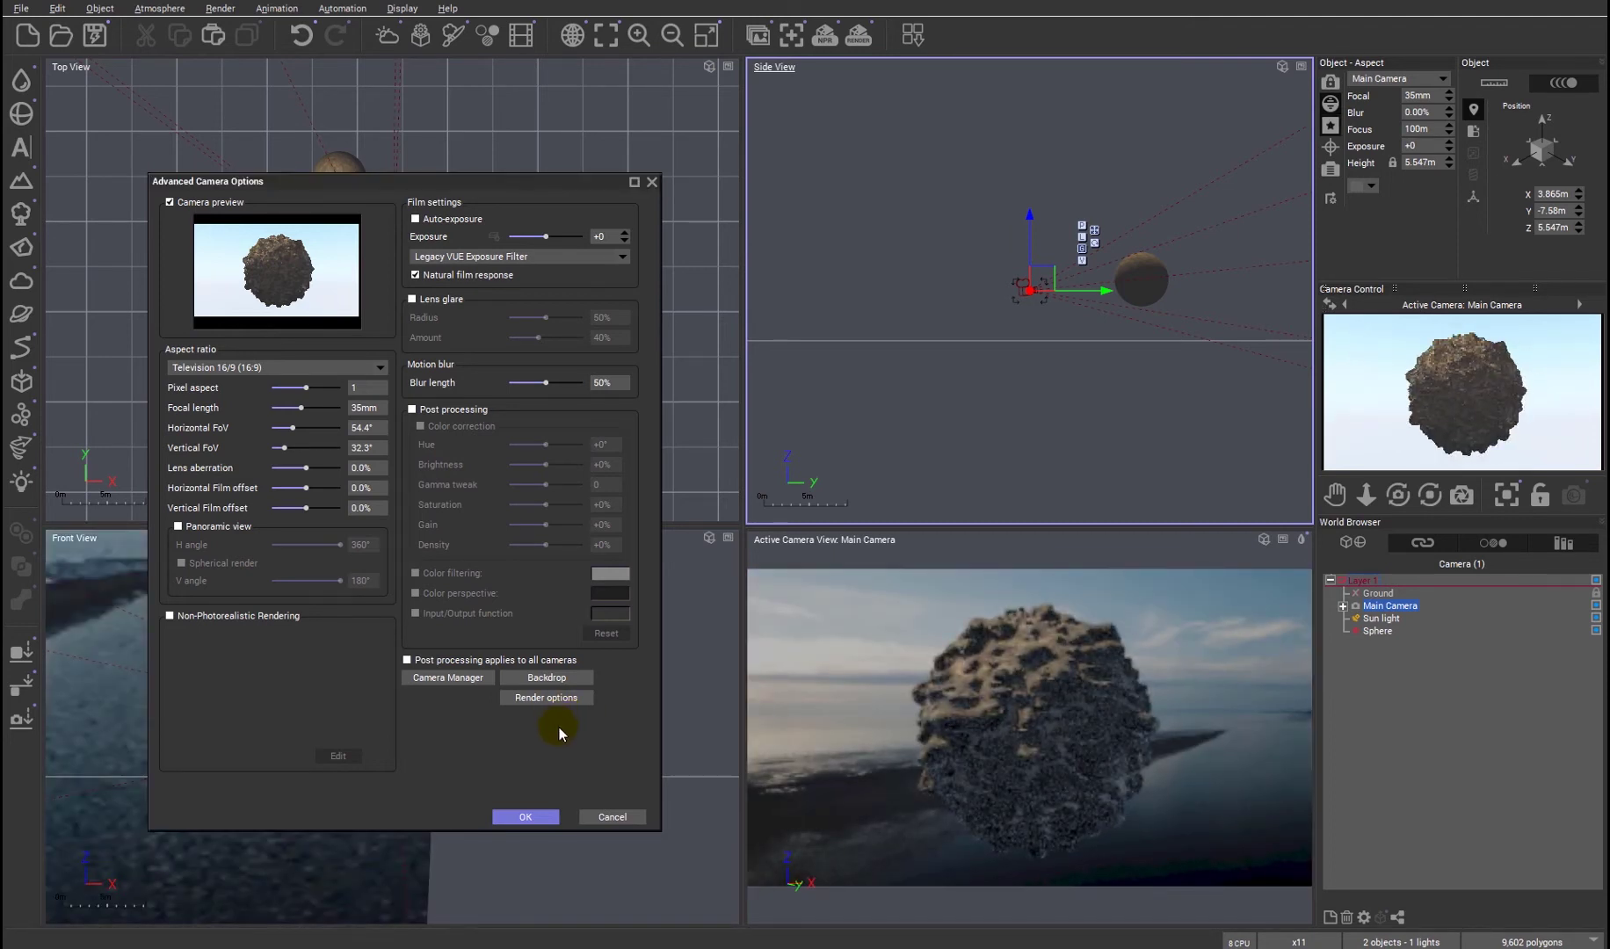
click(525, 816)
Step: Orbit the camera around the sphere to examine how the backdrop plane follows it, and undo the rotation
scroll(985, 369, down, 5)
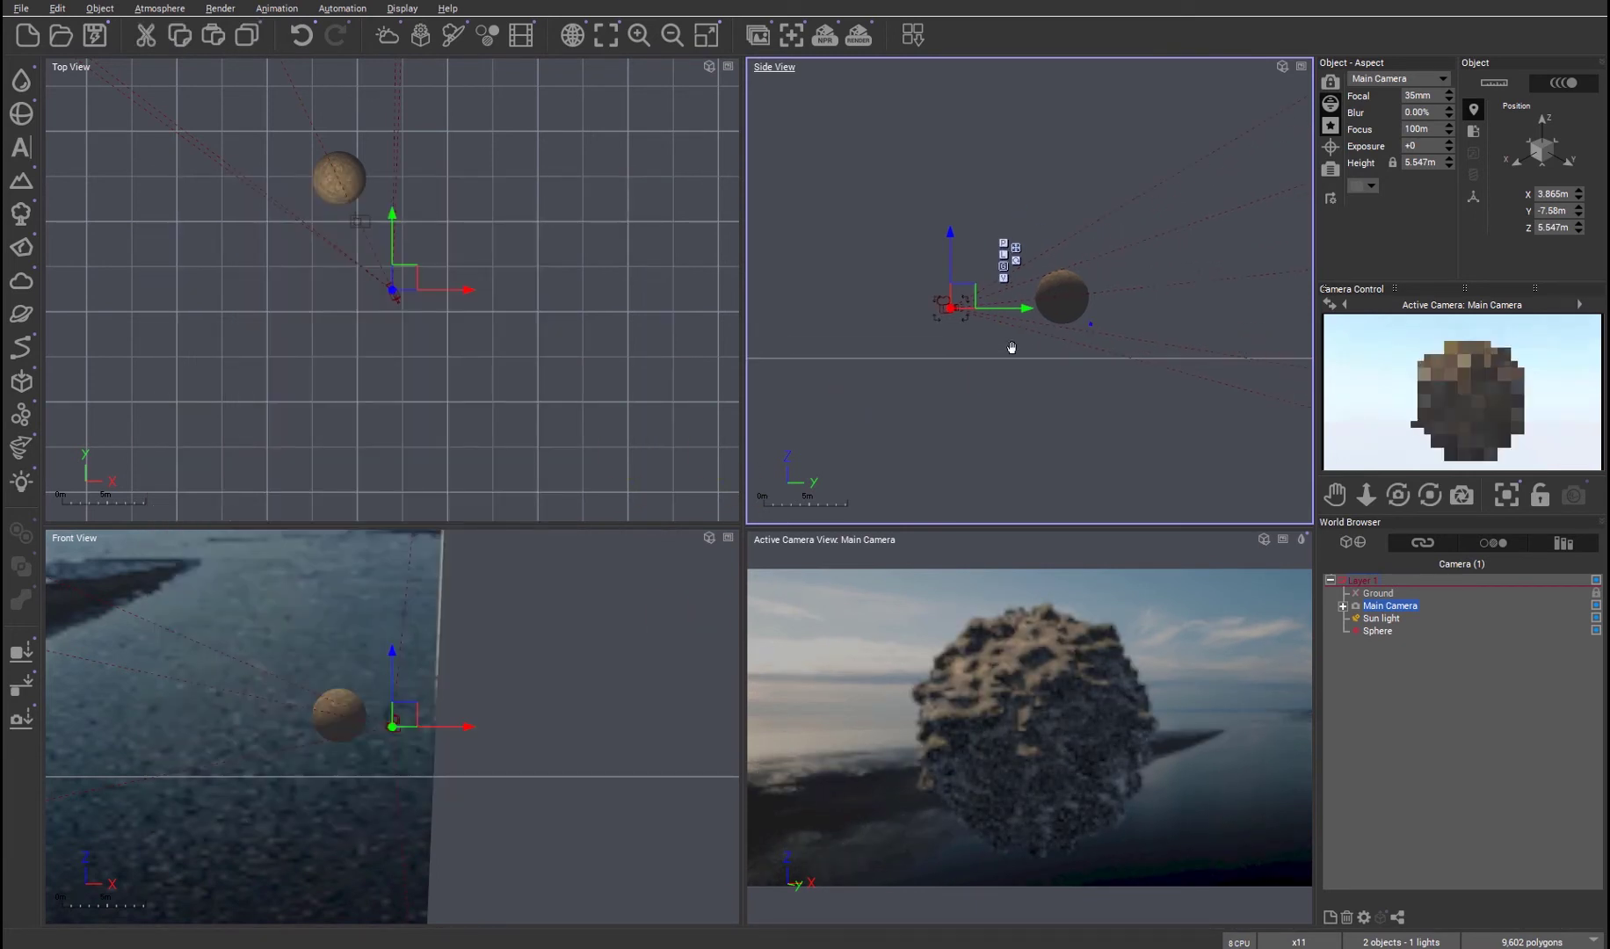
scroll(1199, 397, down, 2)
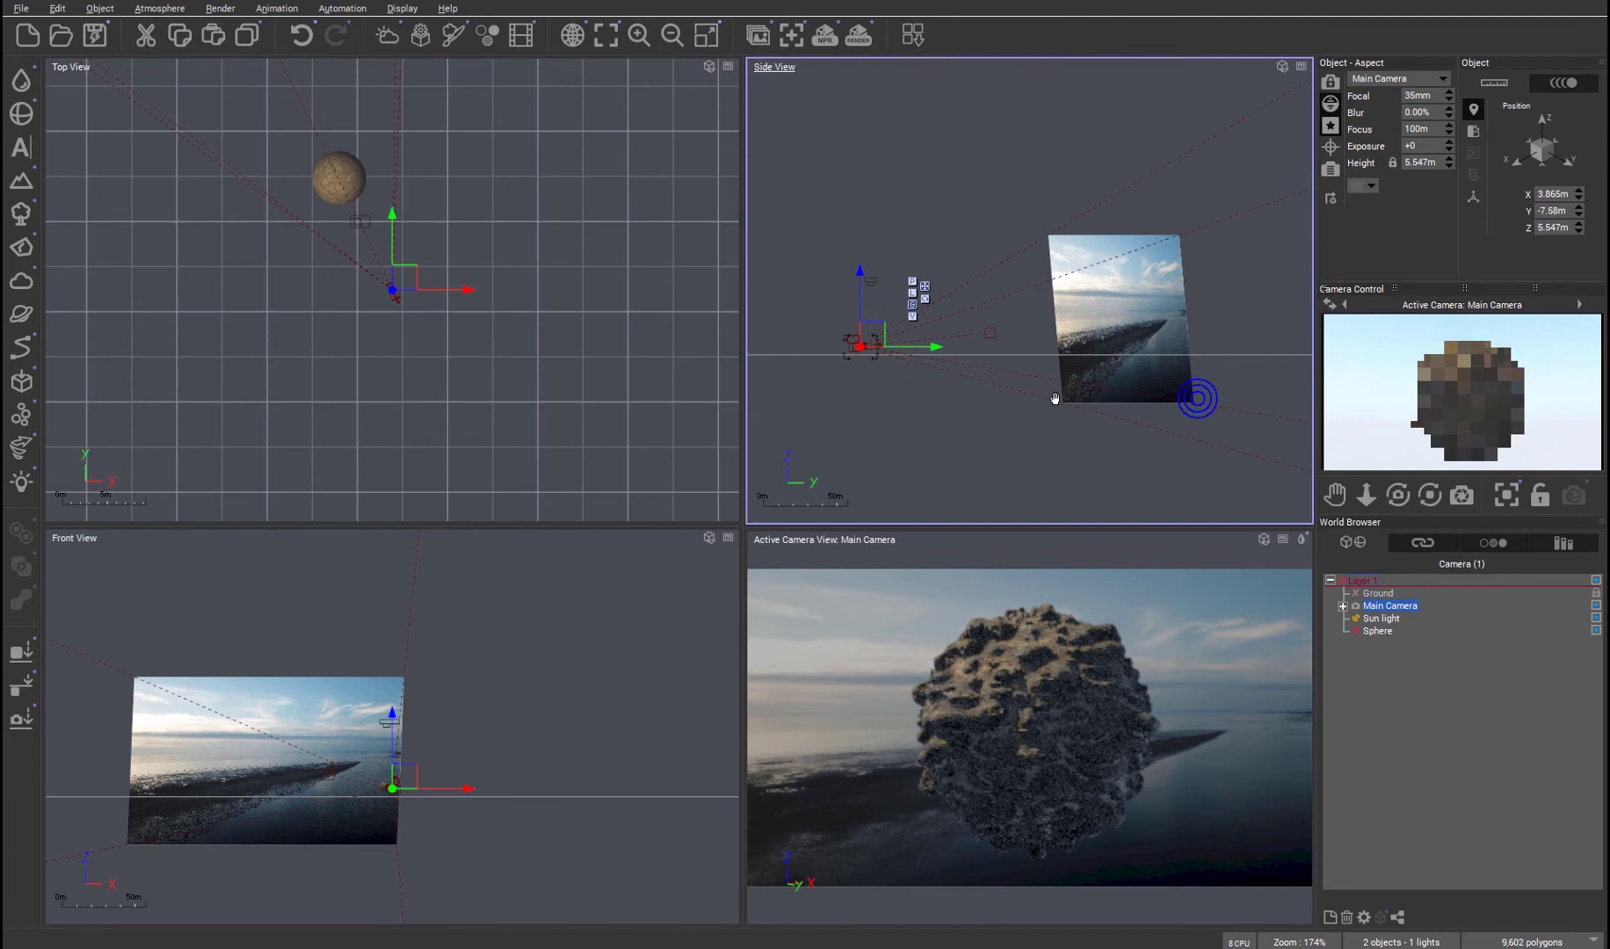
scroll(300, 291, down, 5)
right_drag(445, 424, 395, 258)
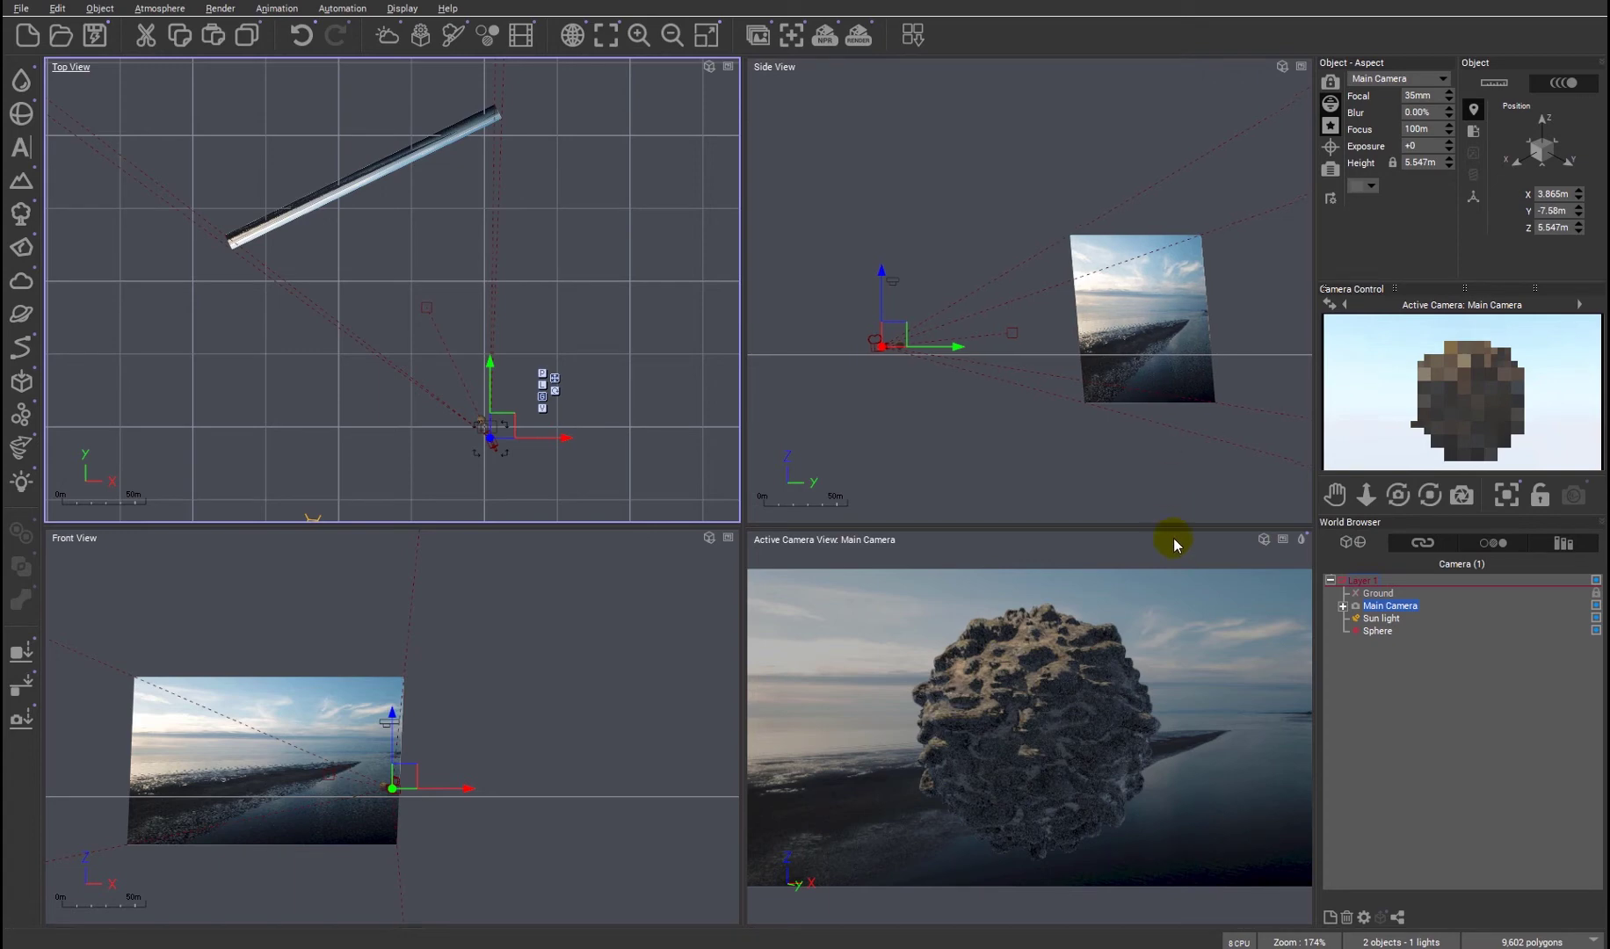
click(1376, 630)
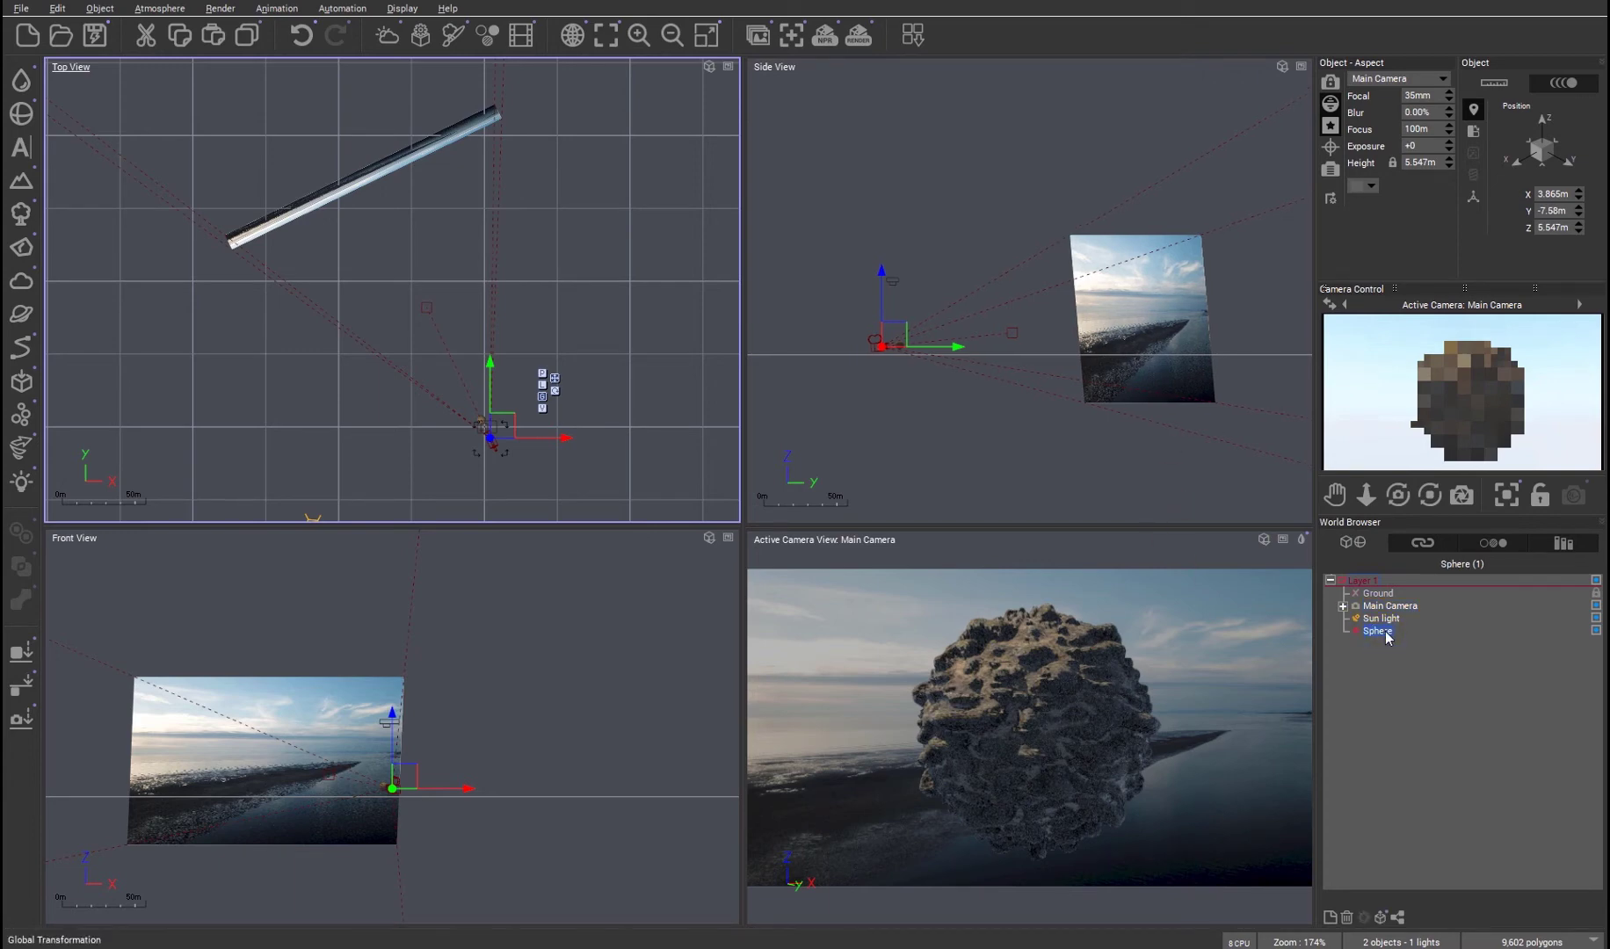
click(1430, 495)
drag(1430, 495, 1430, 495)
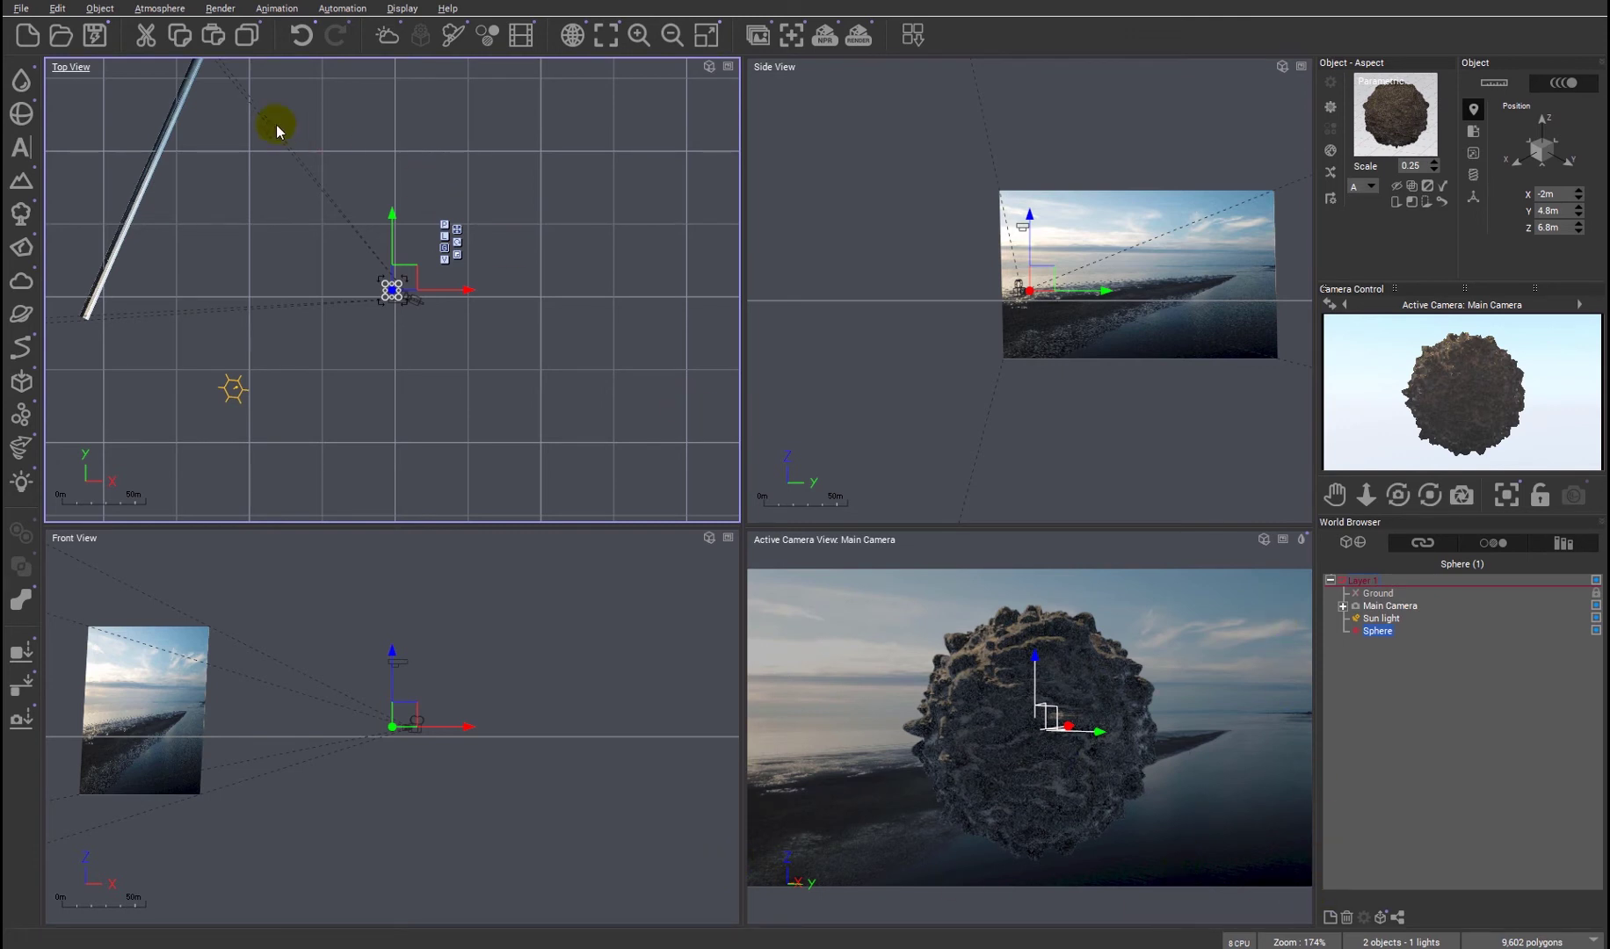
key(ctrl+z)
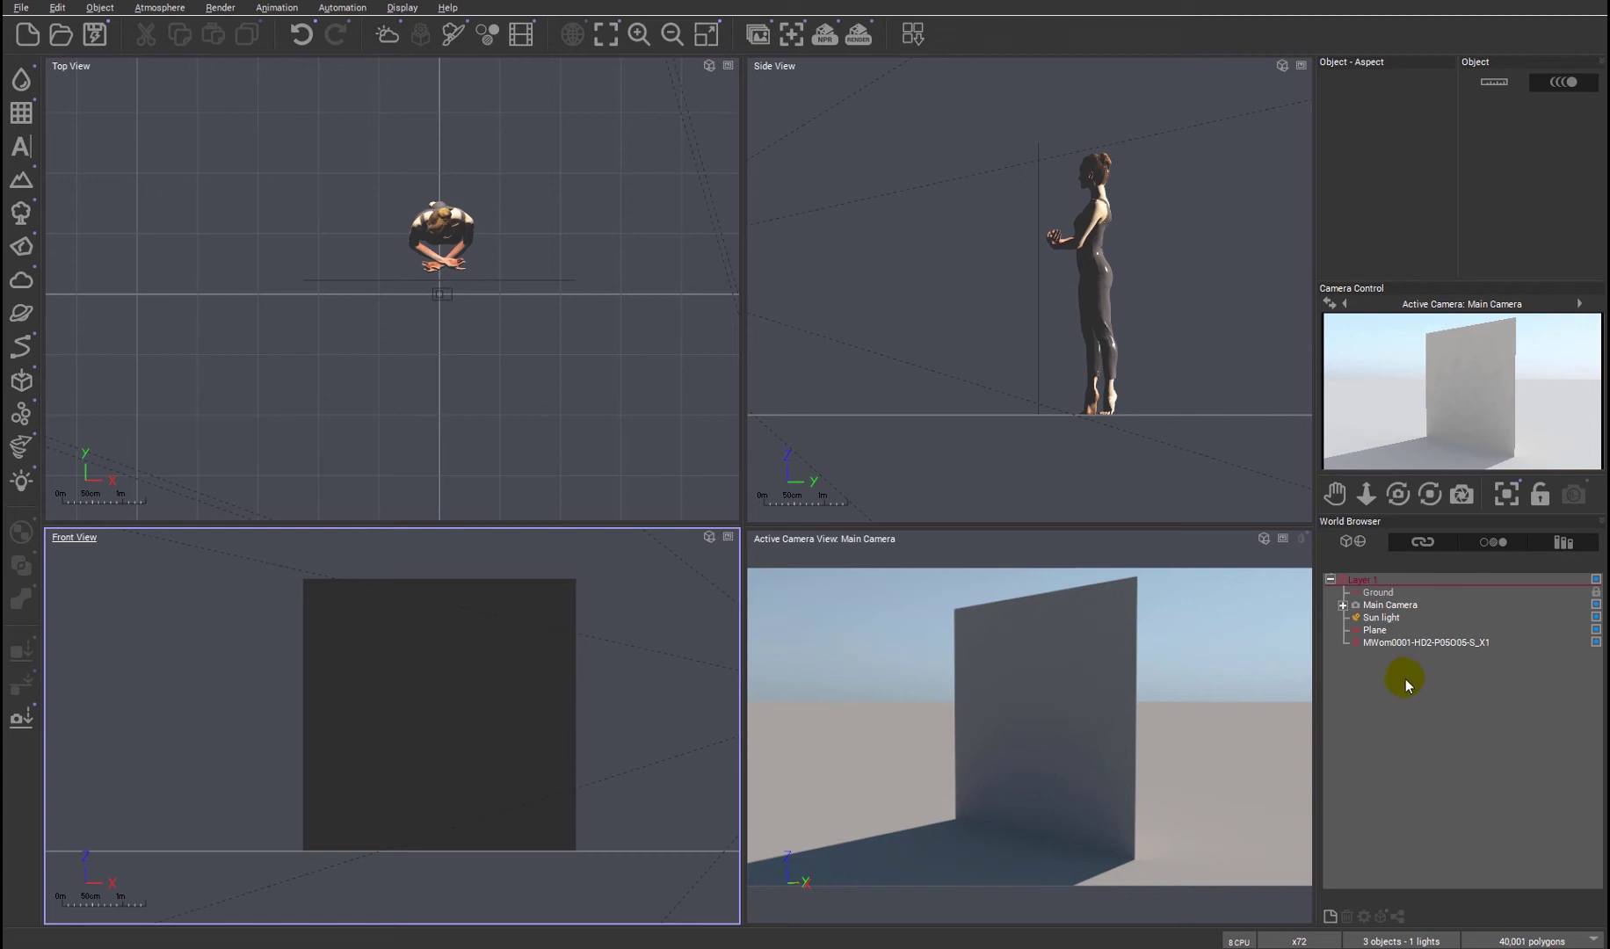
Step: Edit the plane's material effects, setting the backlight to 72%, and accept the change
click(1376, 631)
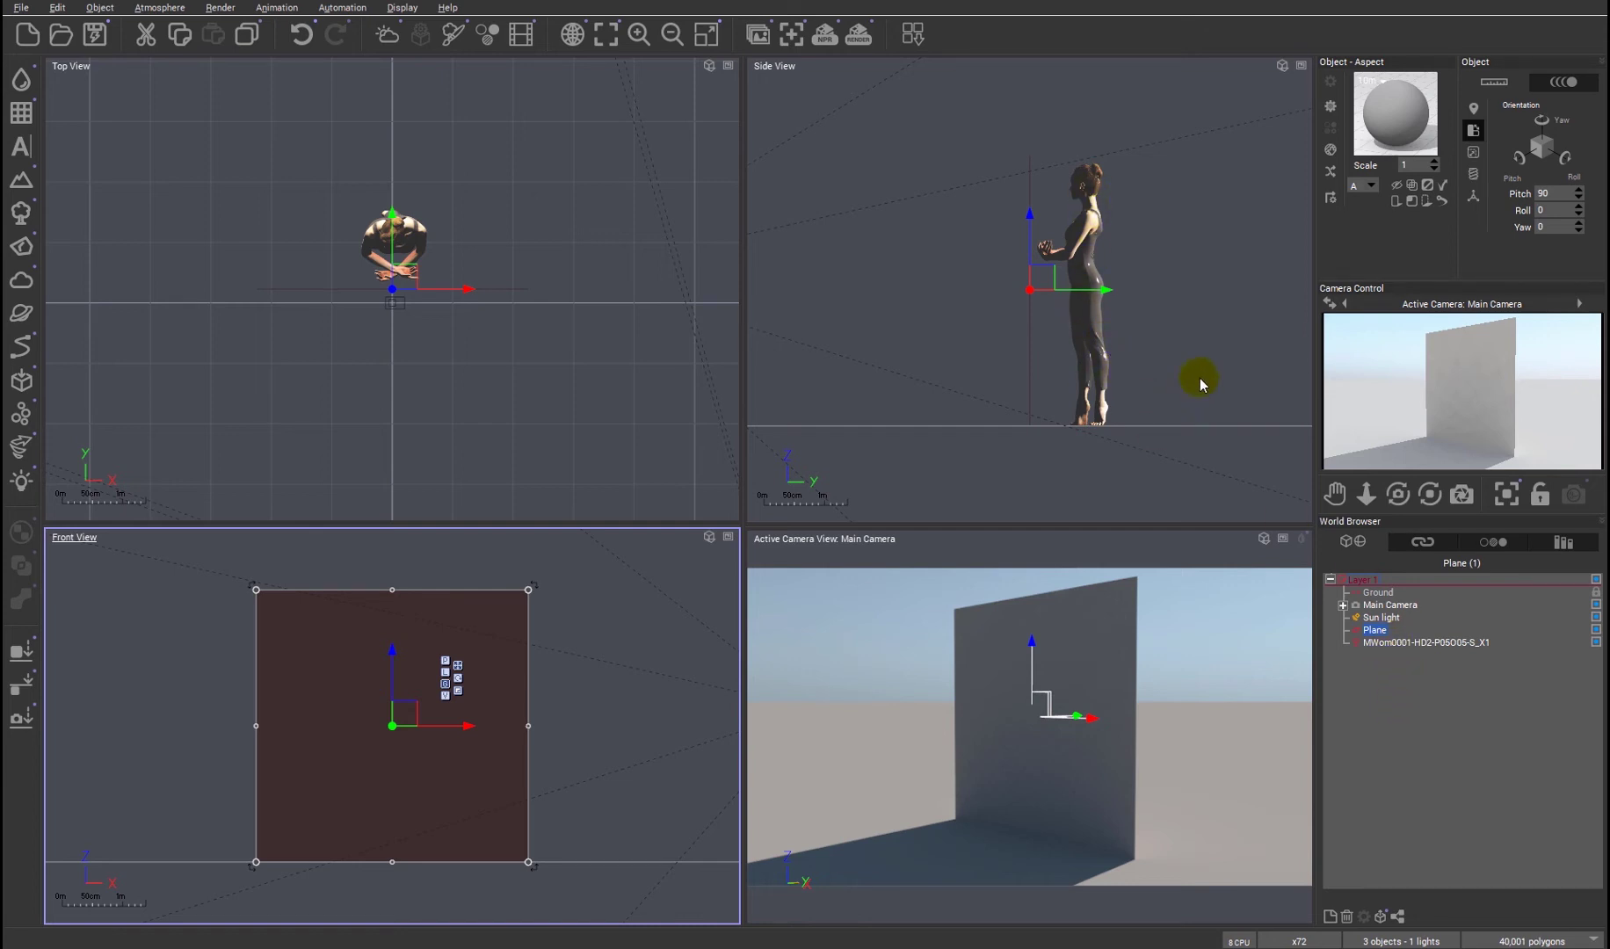
right_click(1386, 129)
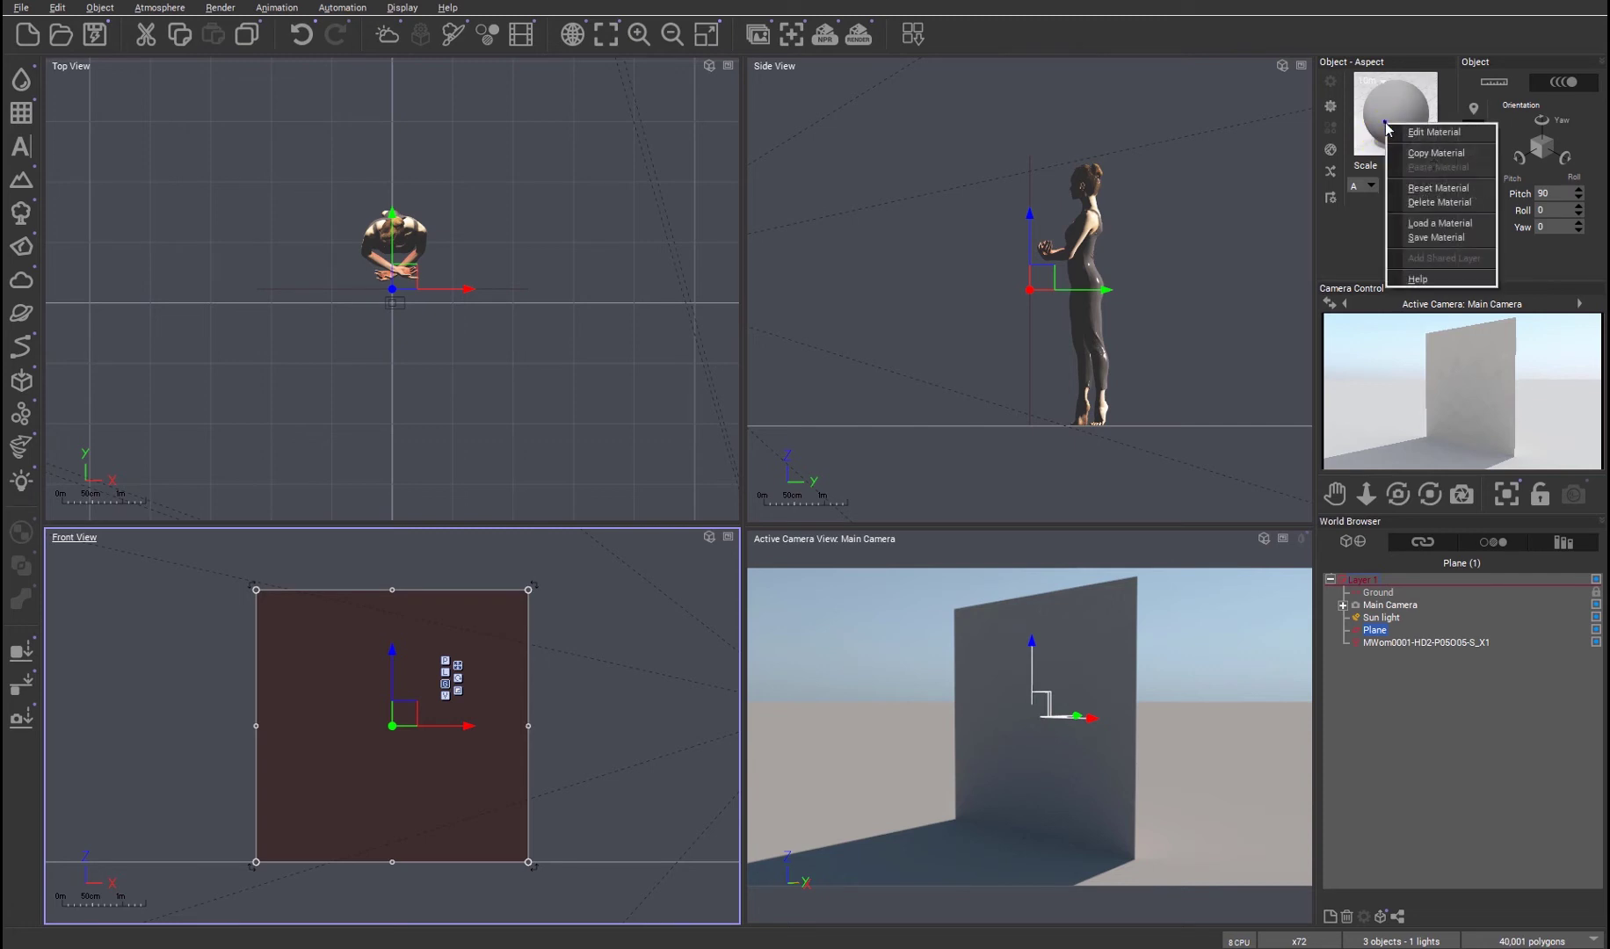
click(1441, 126)
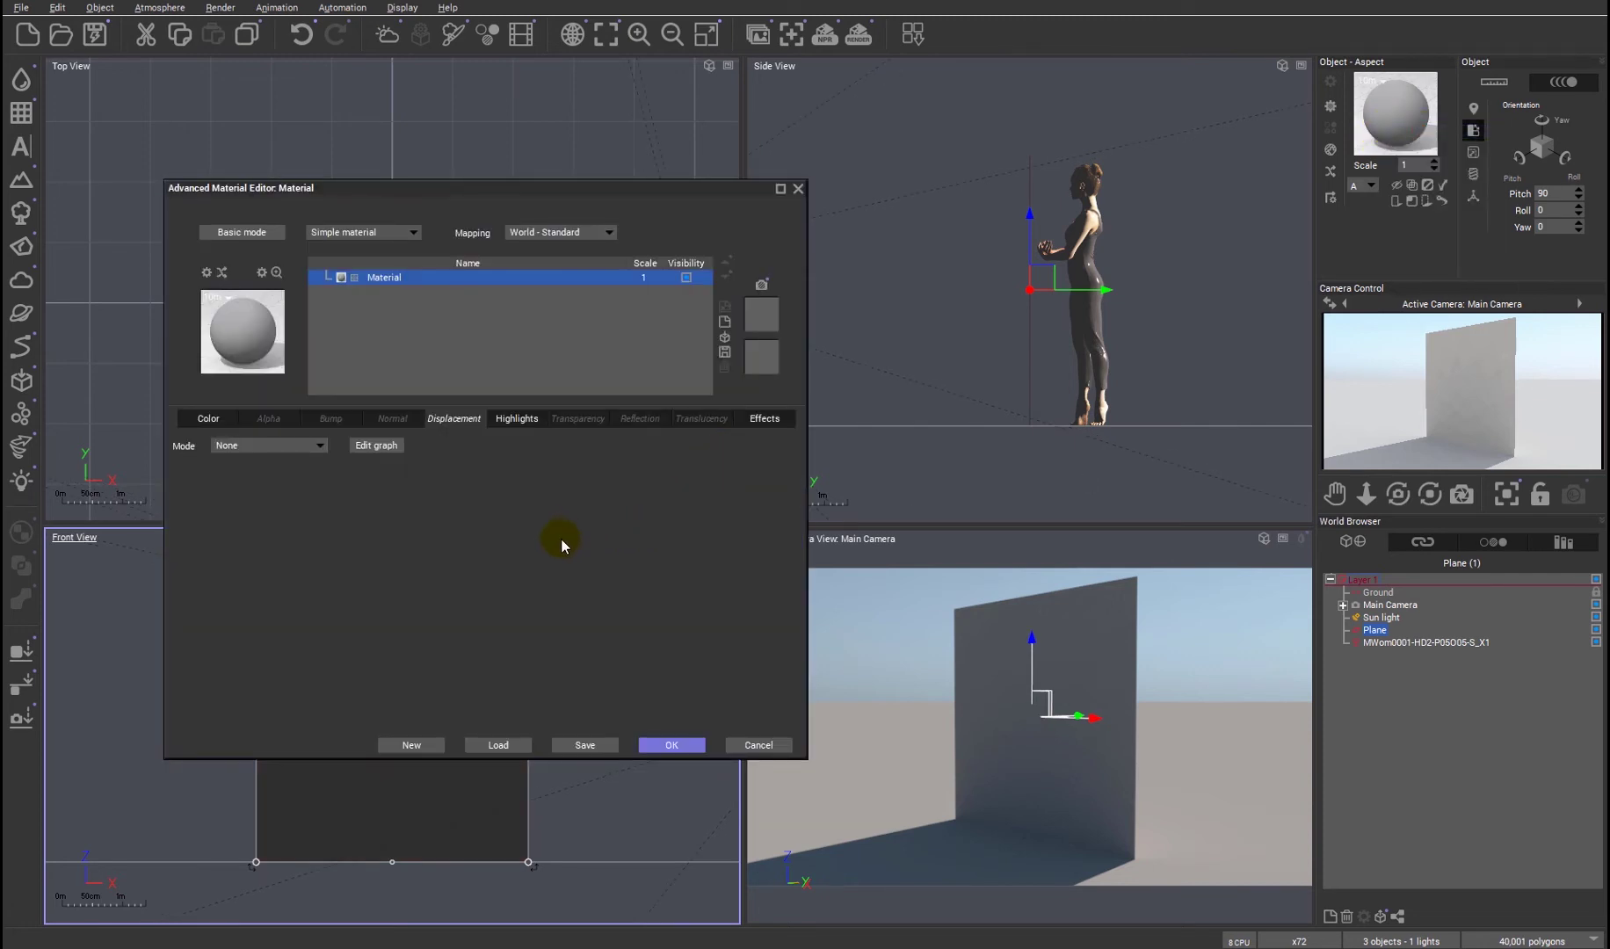
click(758, 419)
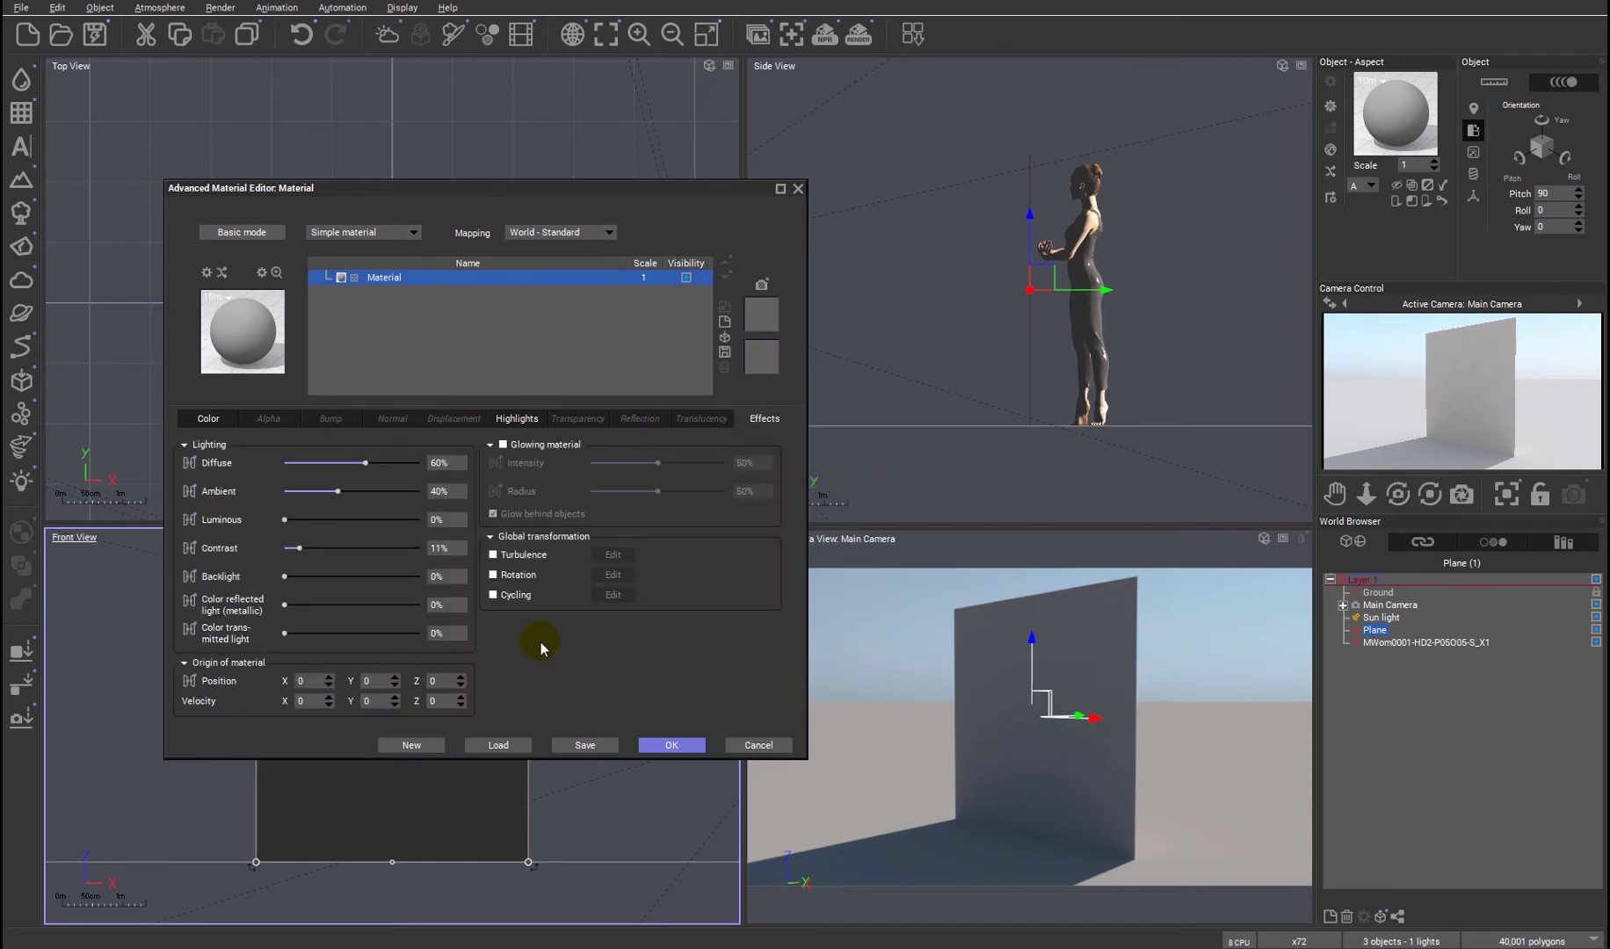
drag(284, 575, 380, 580)
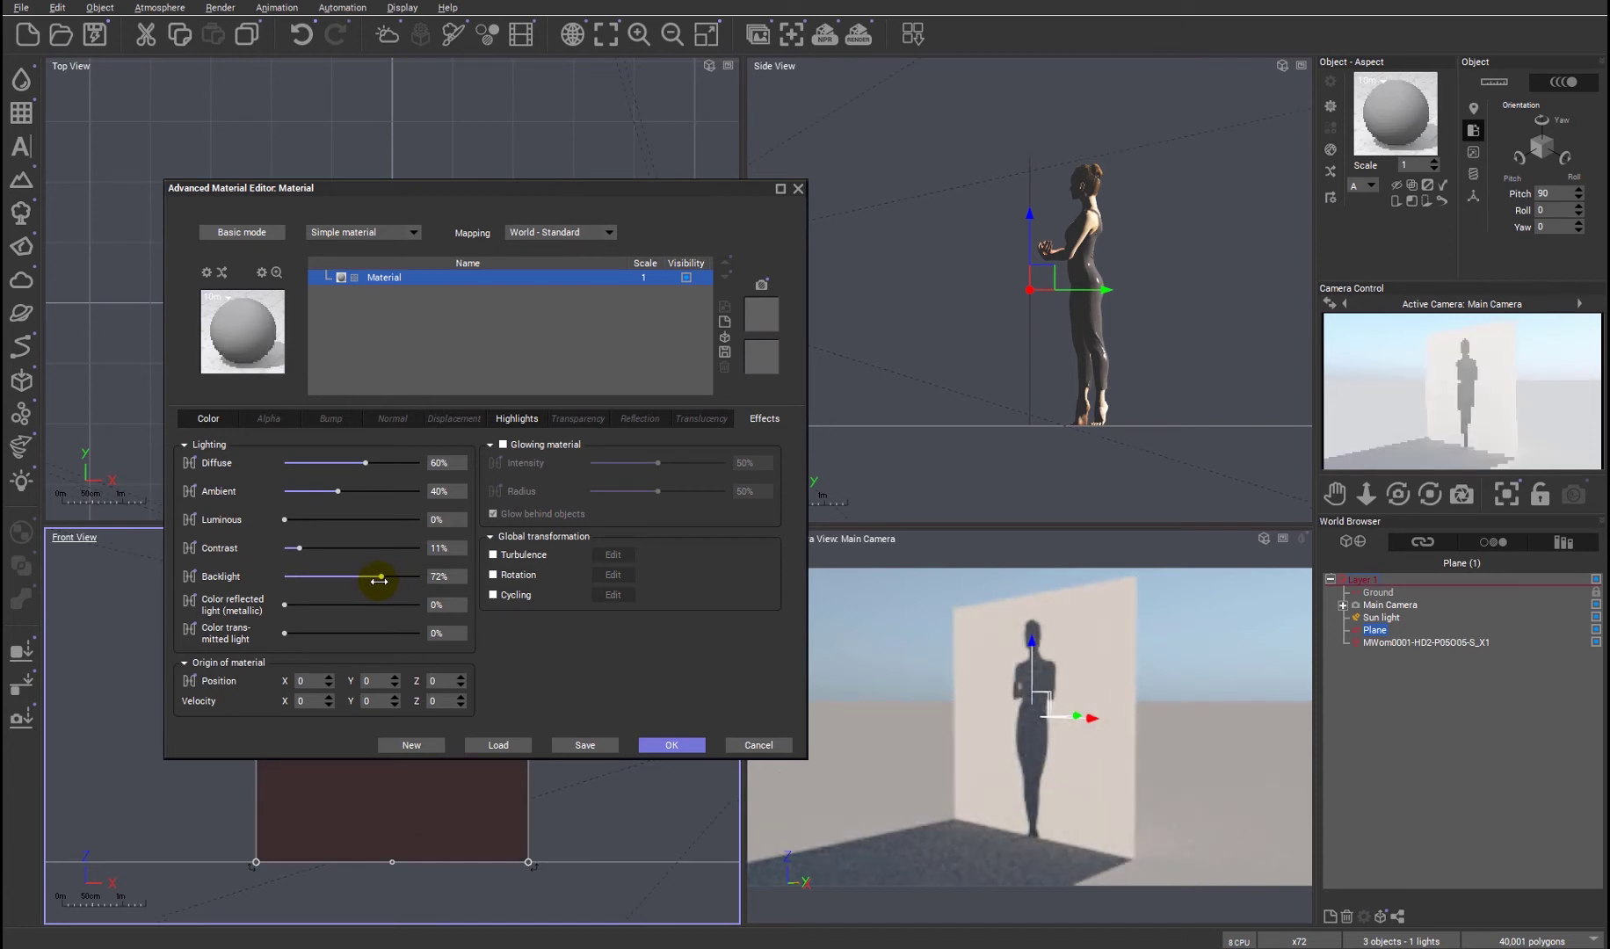
click(647, 748)
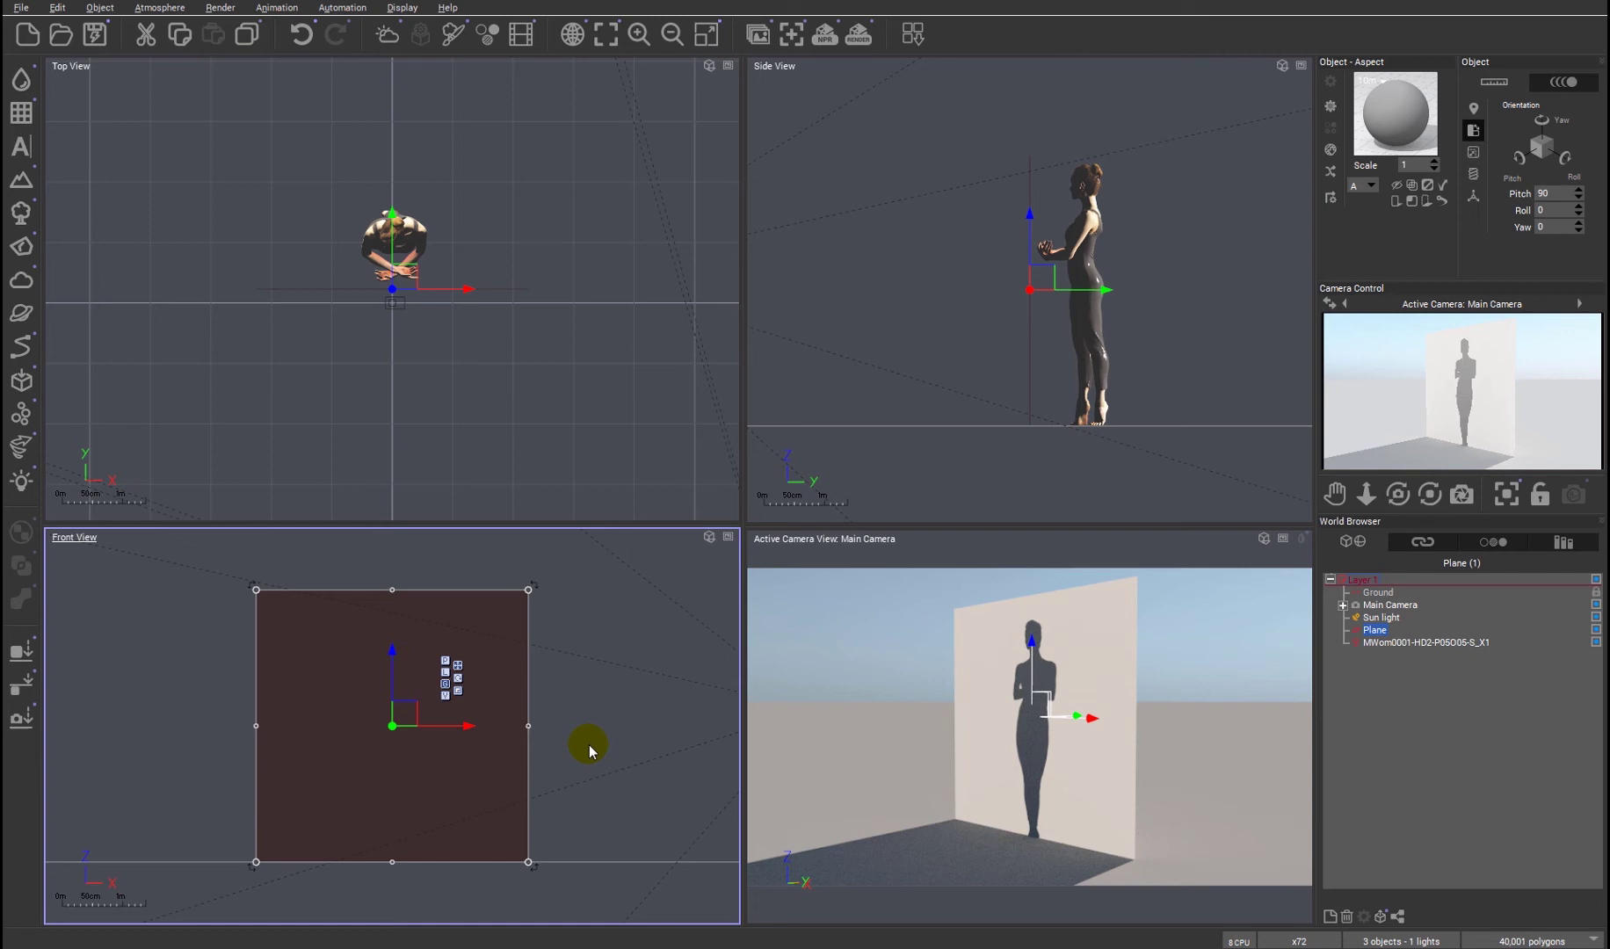
click(1194, 730)
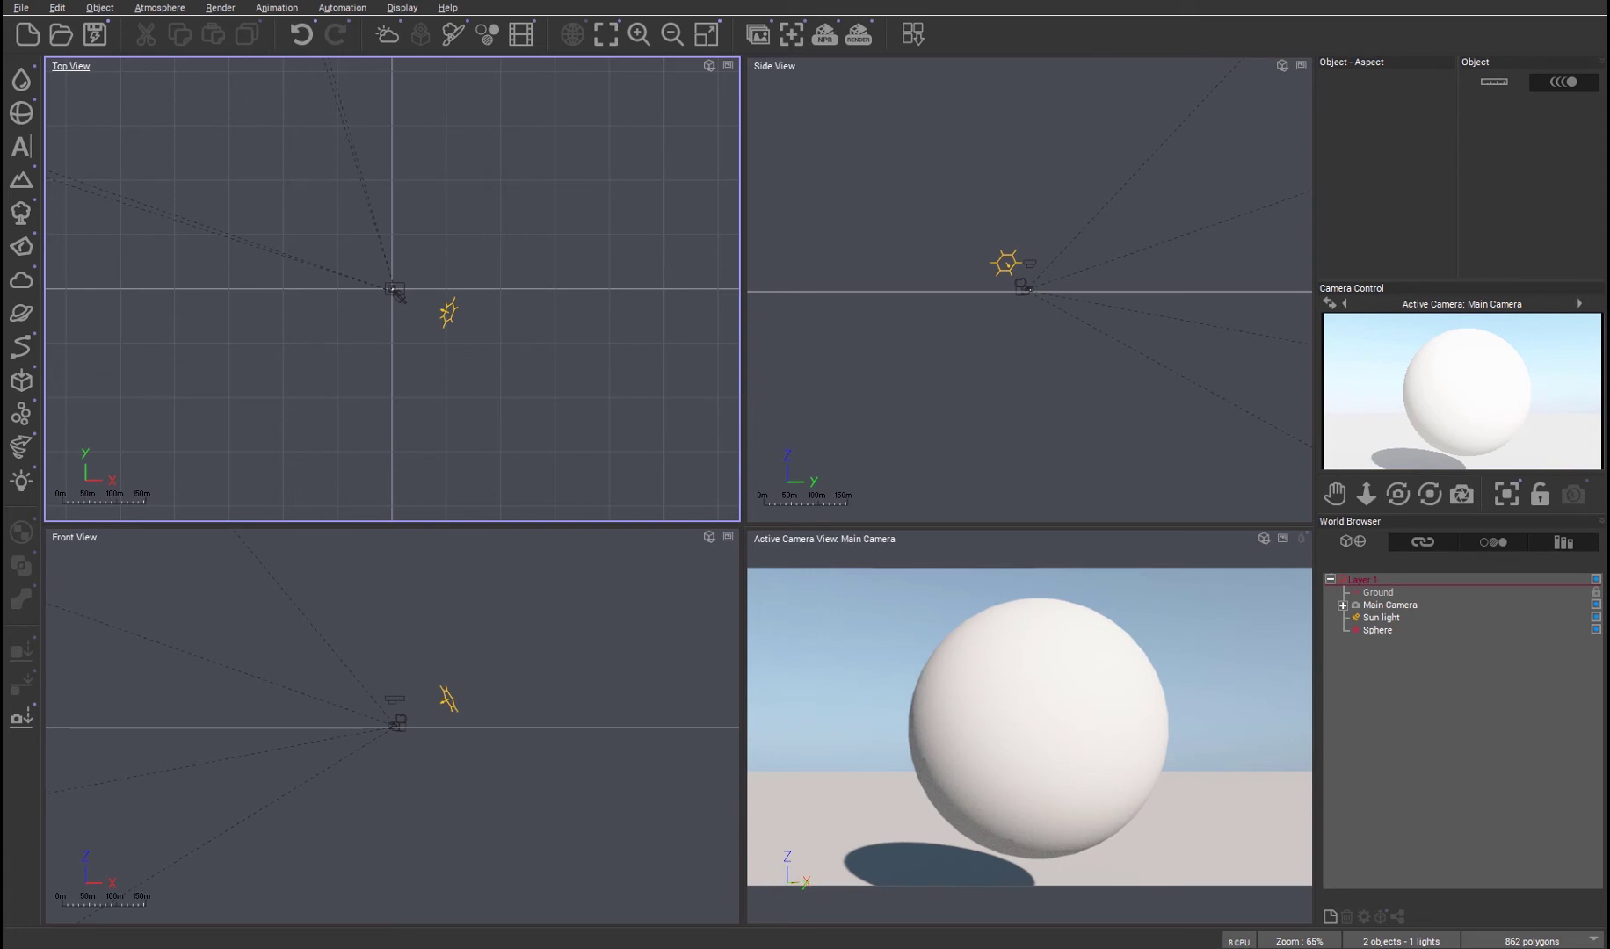
Step: Load the Tram_Tunnels_Ceiling material from the Substance collection onto the sphere and set its scale to 0.25
click(1368, 630)
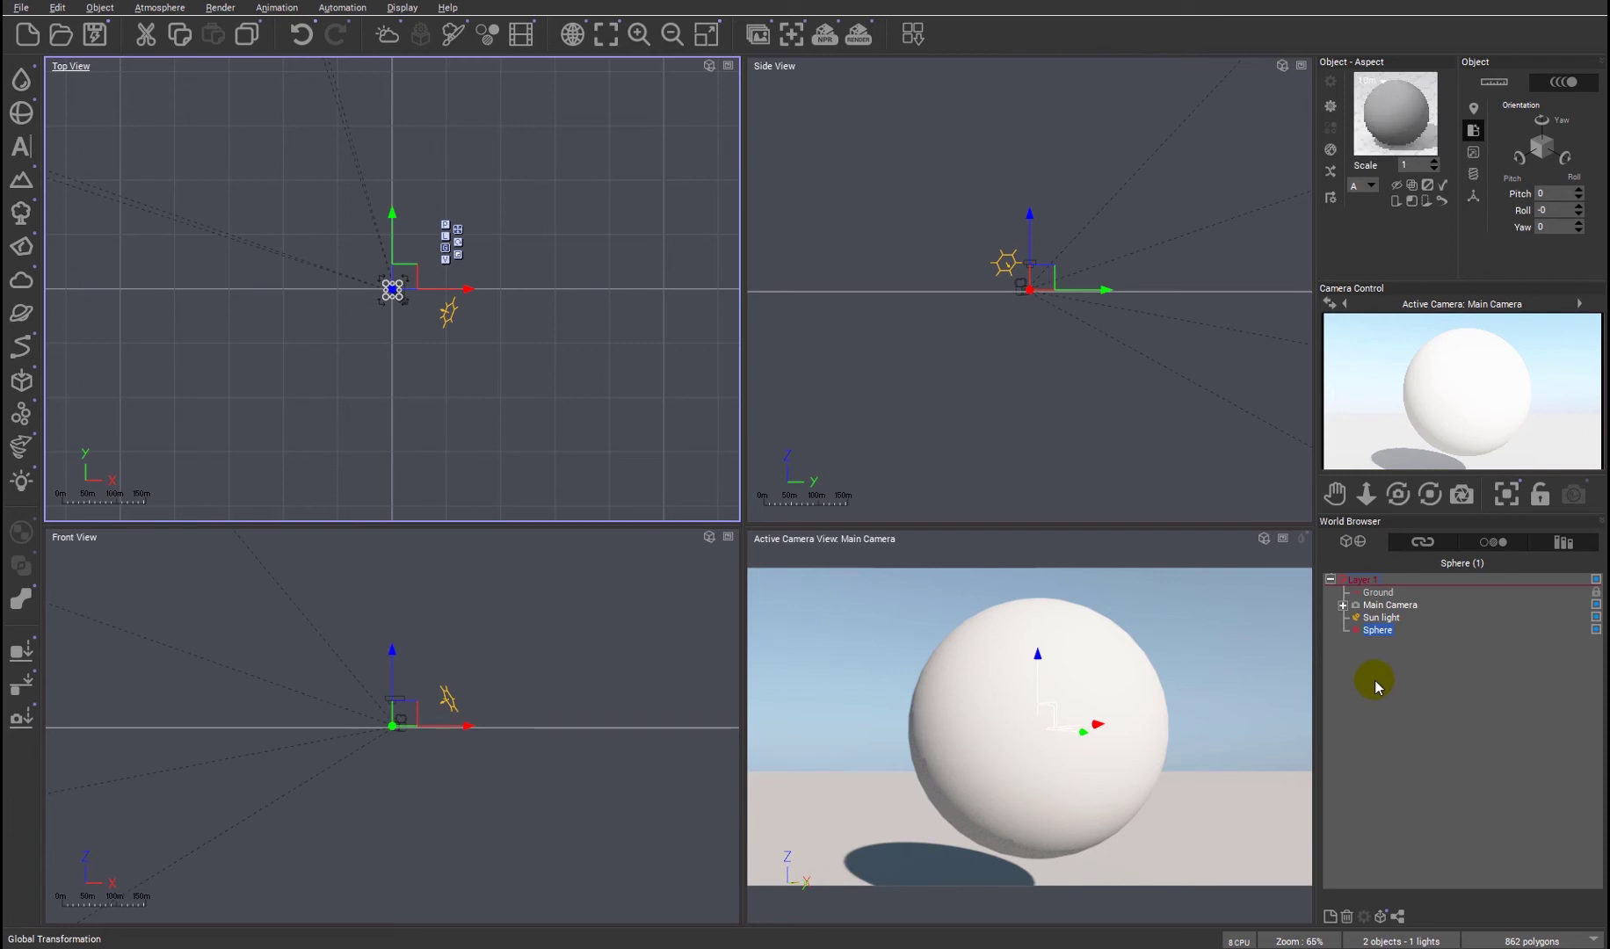
right_click(1393, 121)
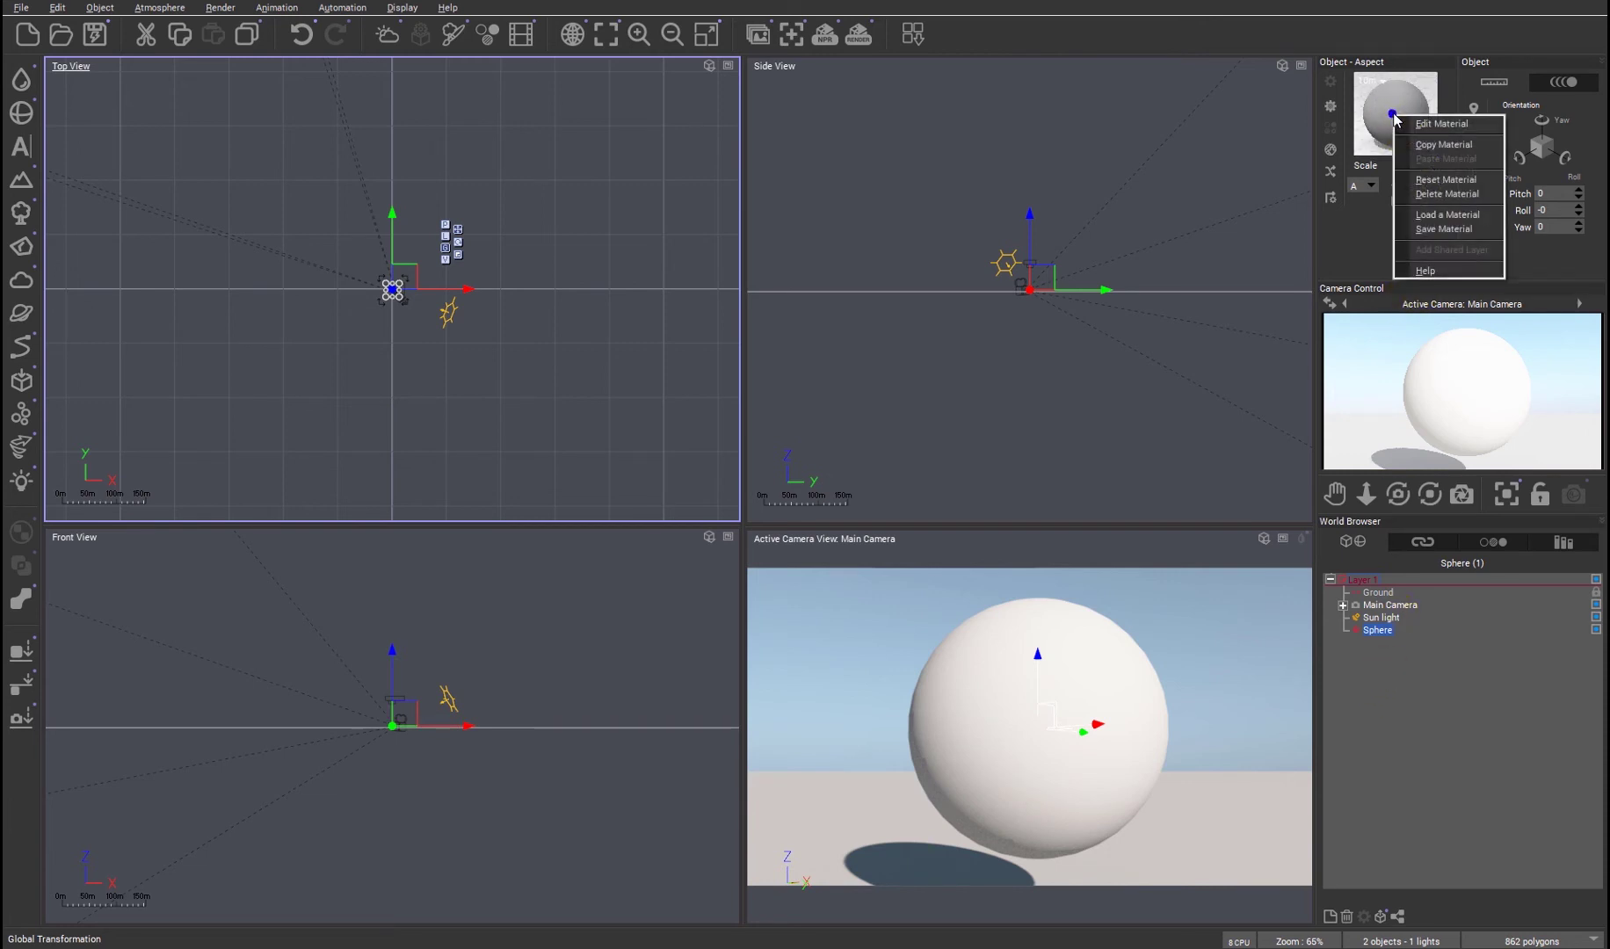
click(1429, 215)
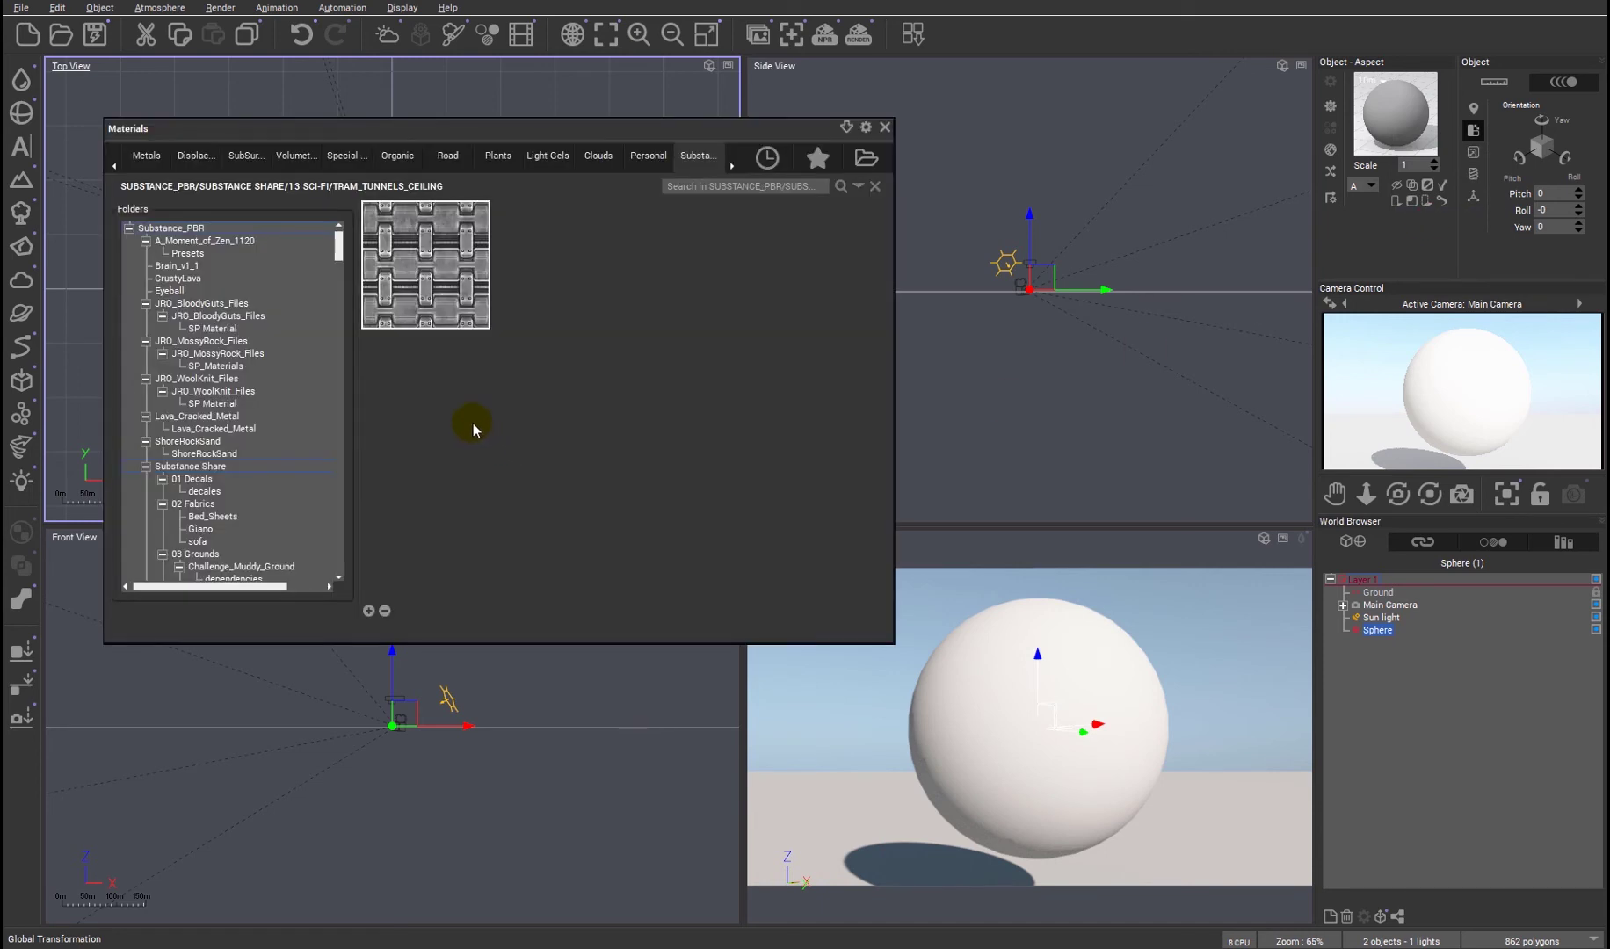
mouse_move(435, 258)
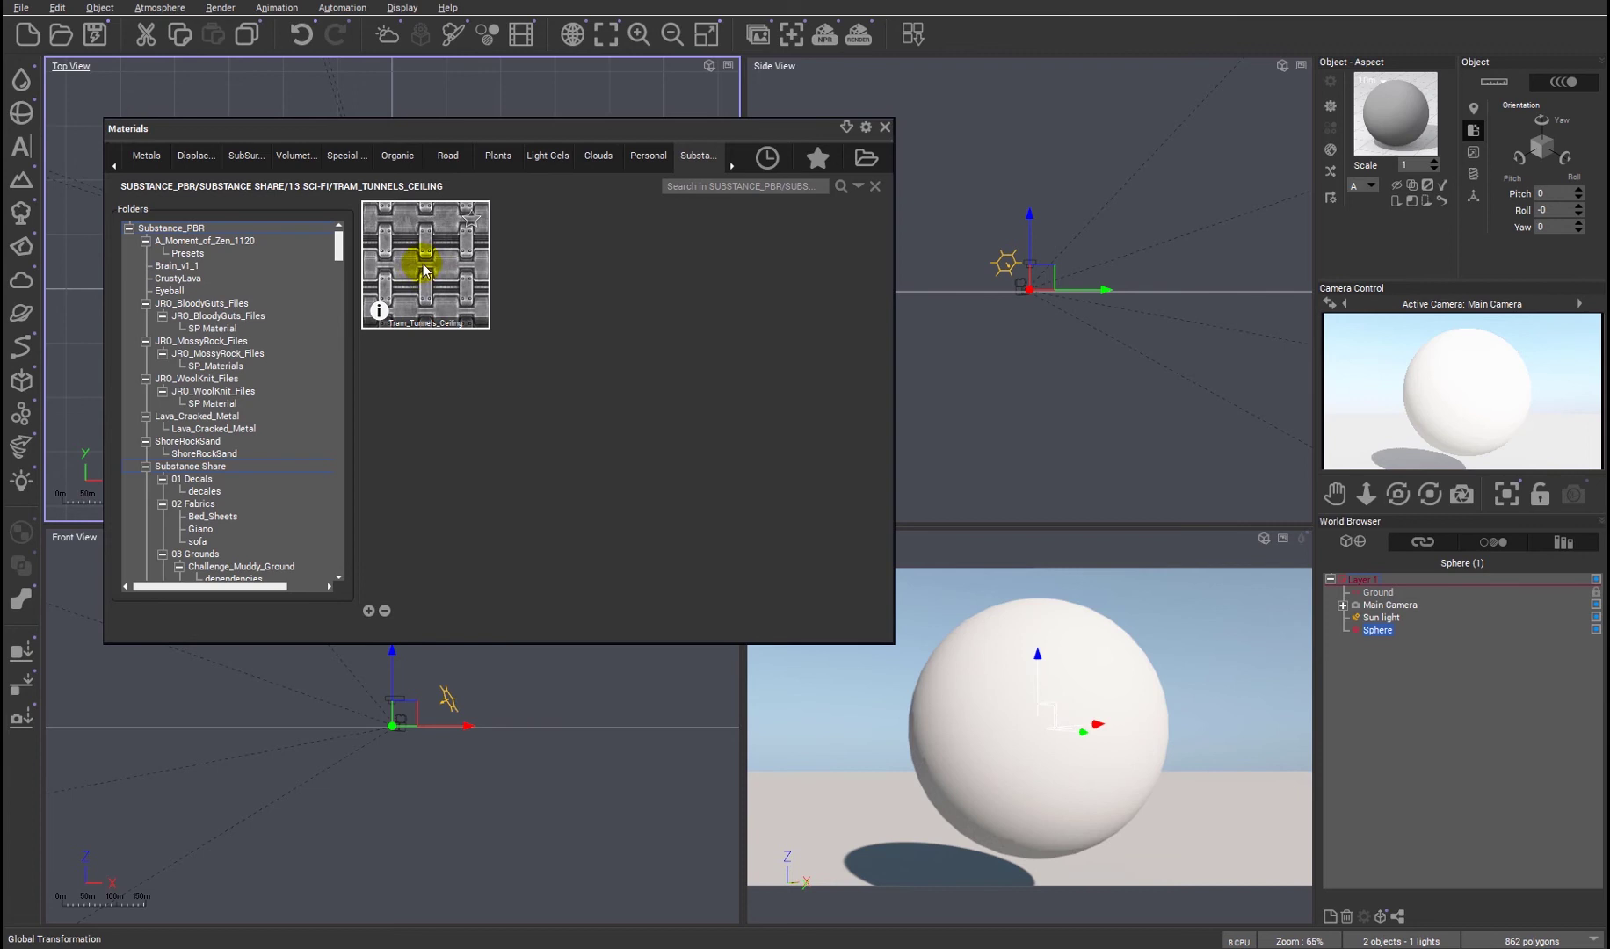
double_click(423, 266)
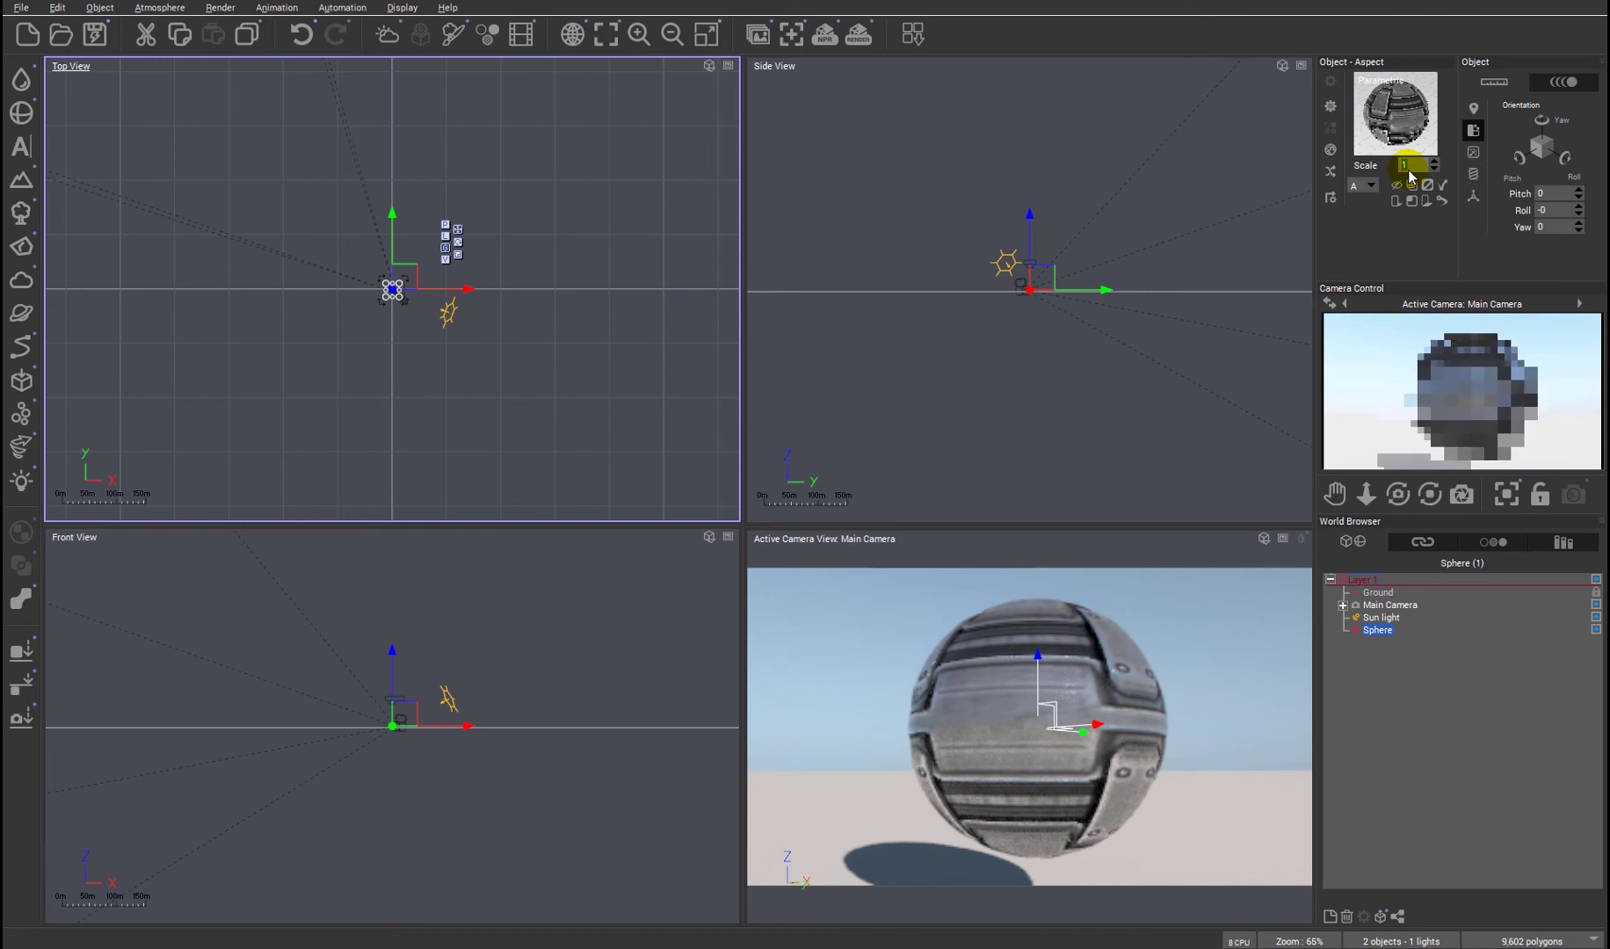
text(0.25)
key(Return)
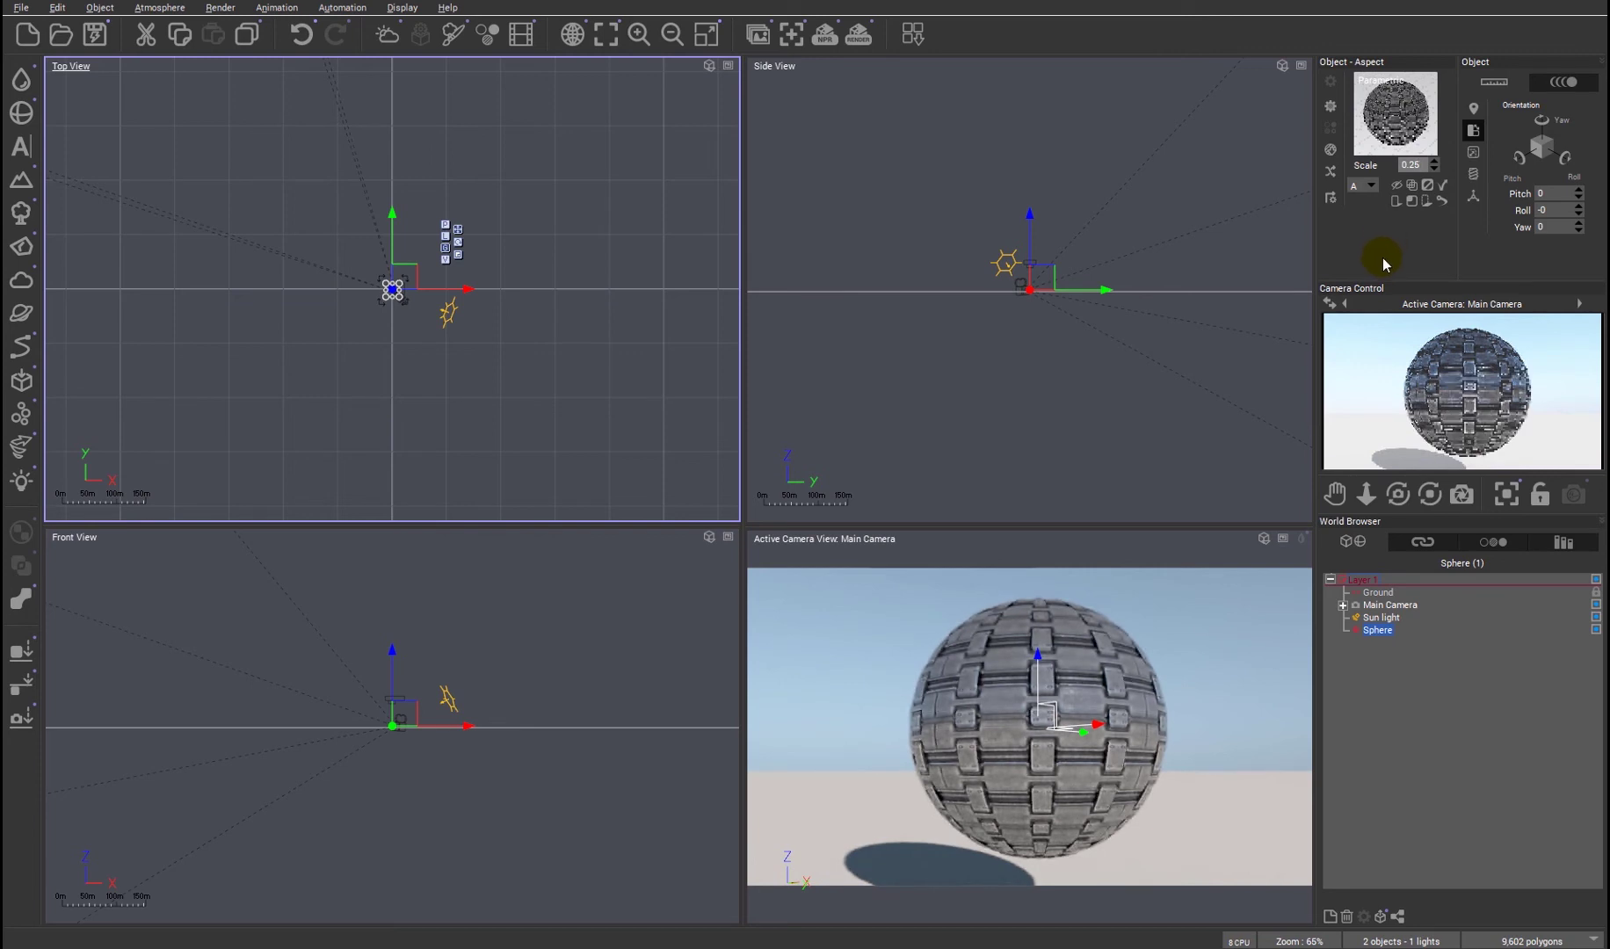
Step: Edit the sphere's Tram_Tunnels_Ceiling material and set its highlights color to white
right_click(1386, 123)
click(1432, 167)
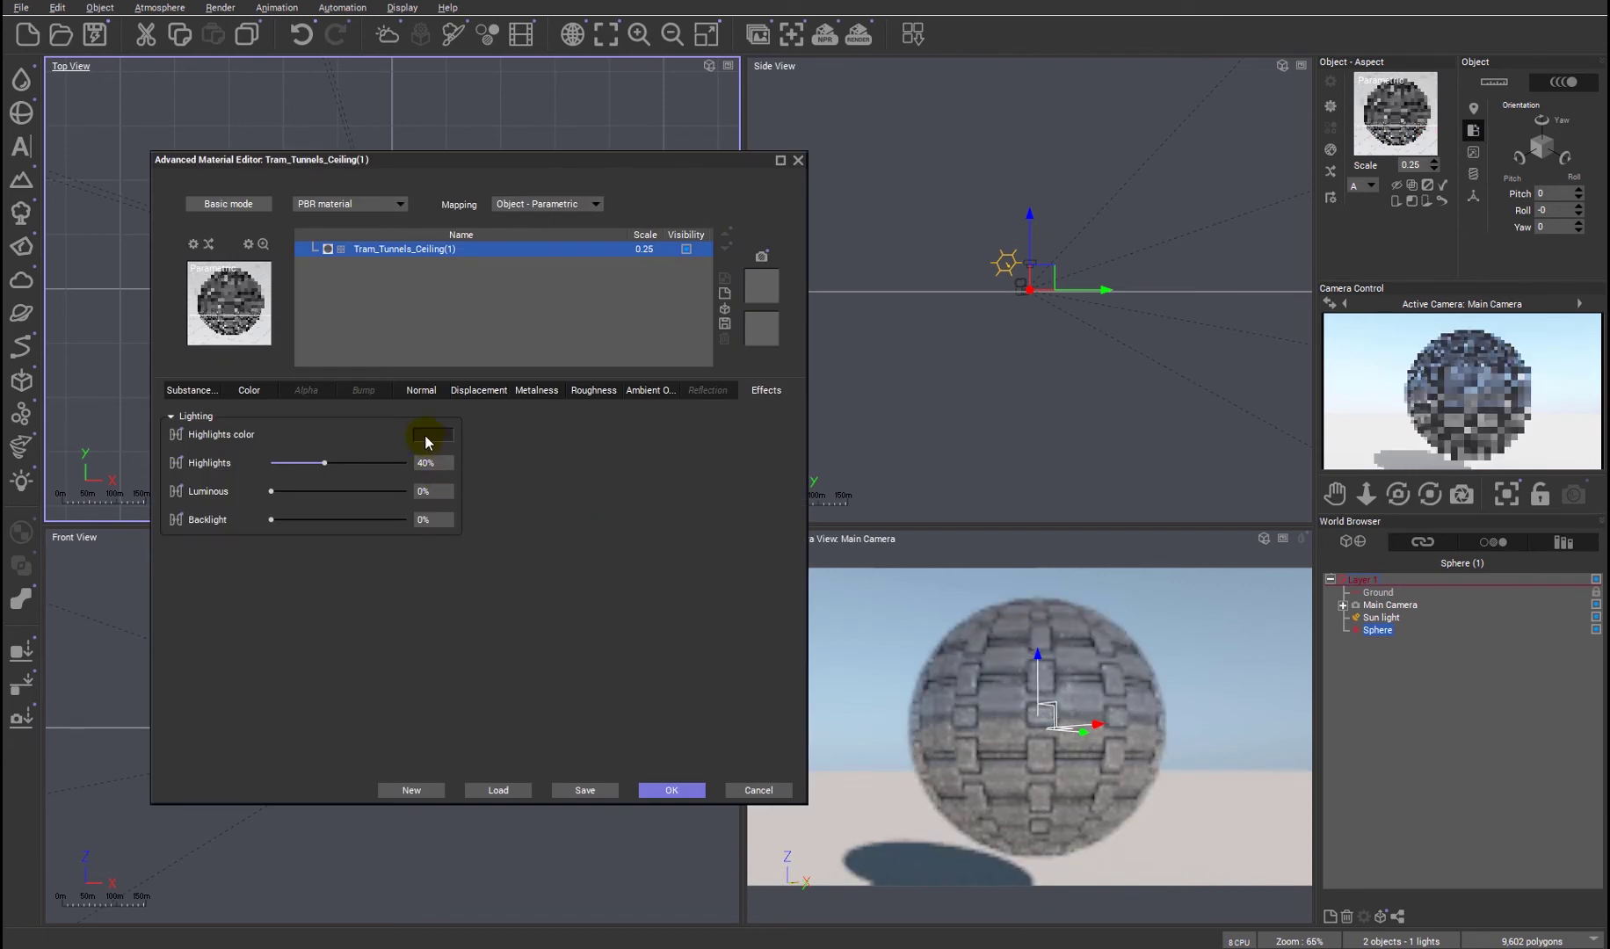
click(426, 439)
click(457, 453)
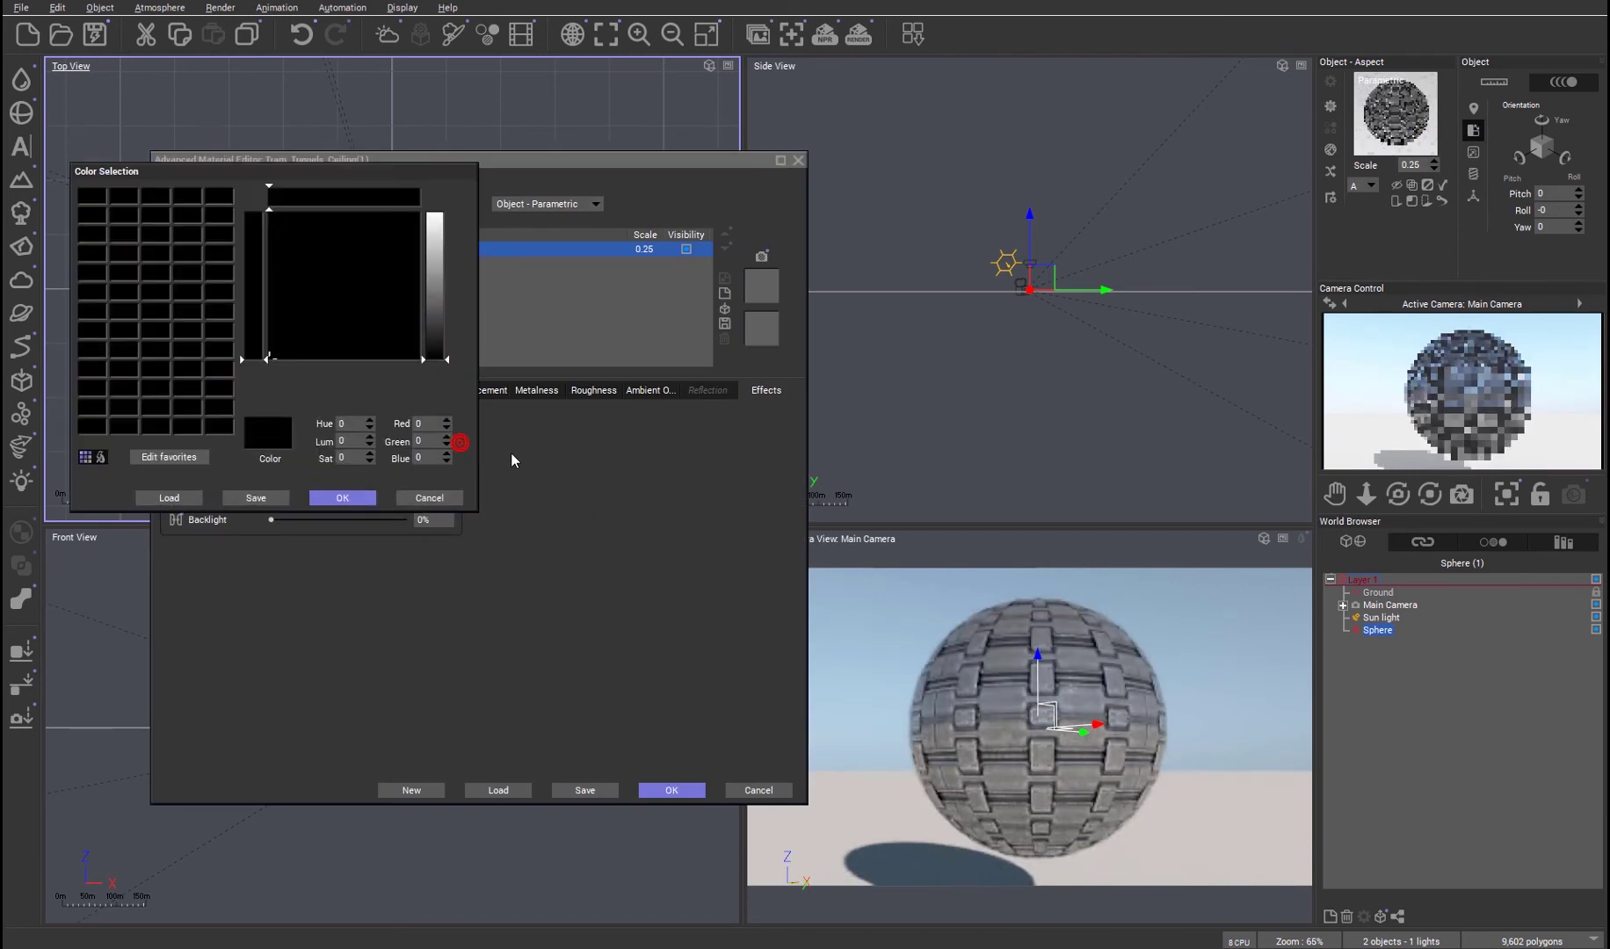
drag(433, 264, 434, 213)
click(358, 499)
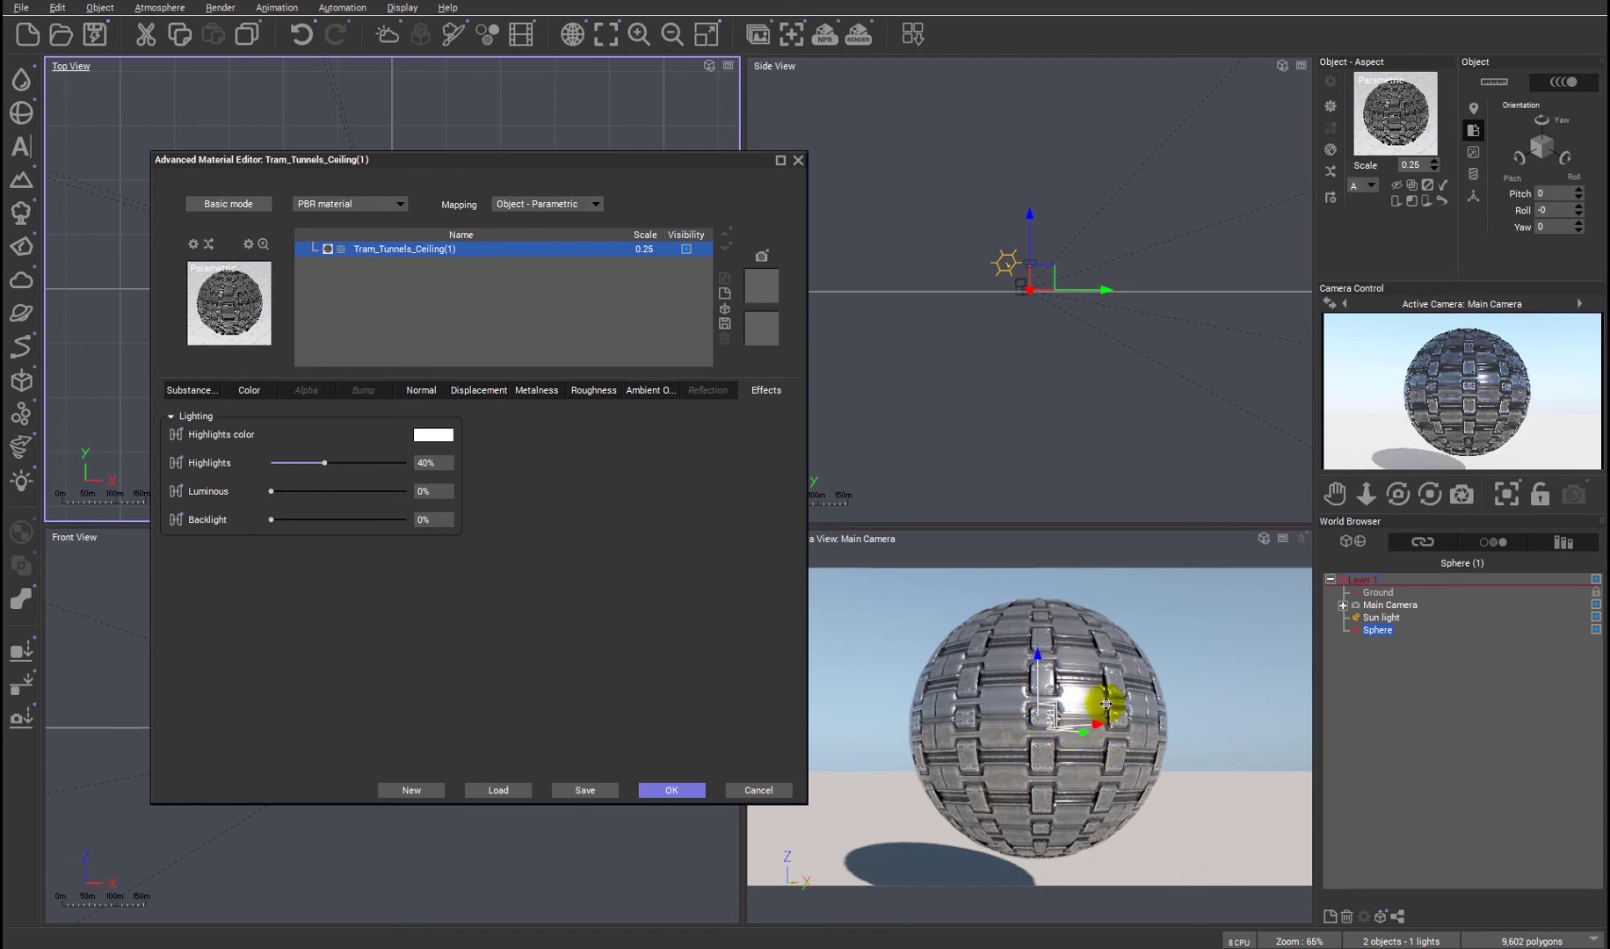
Step: Change the sphere material's highlights color to a medium-bright red
click(418, 439)
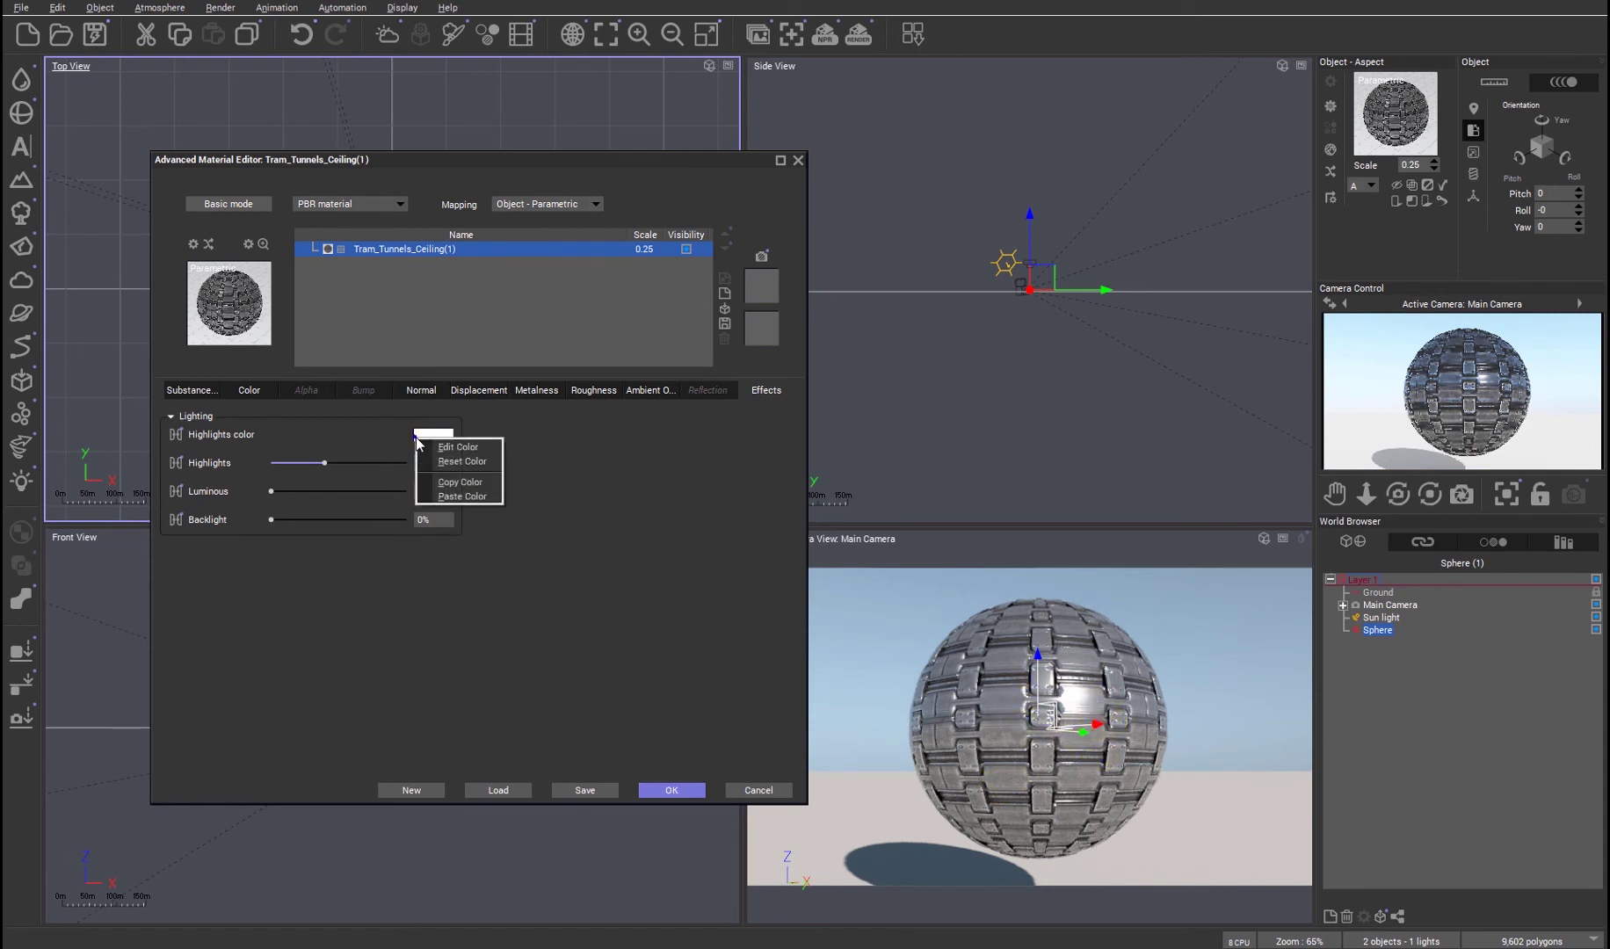
click(443, 458)
drag(285, 217, 269, 212)
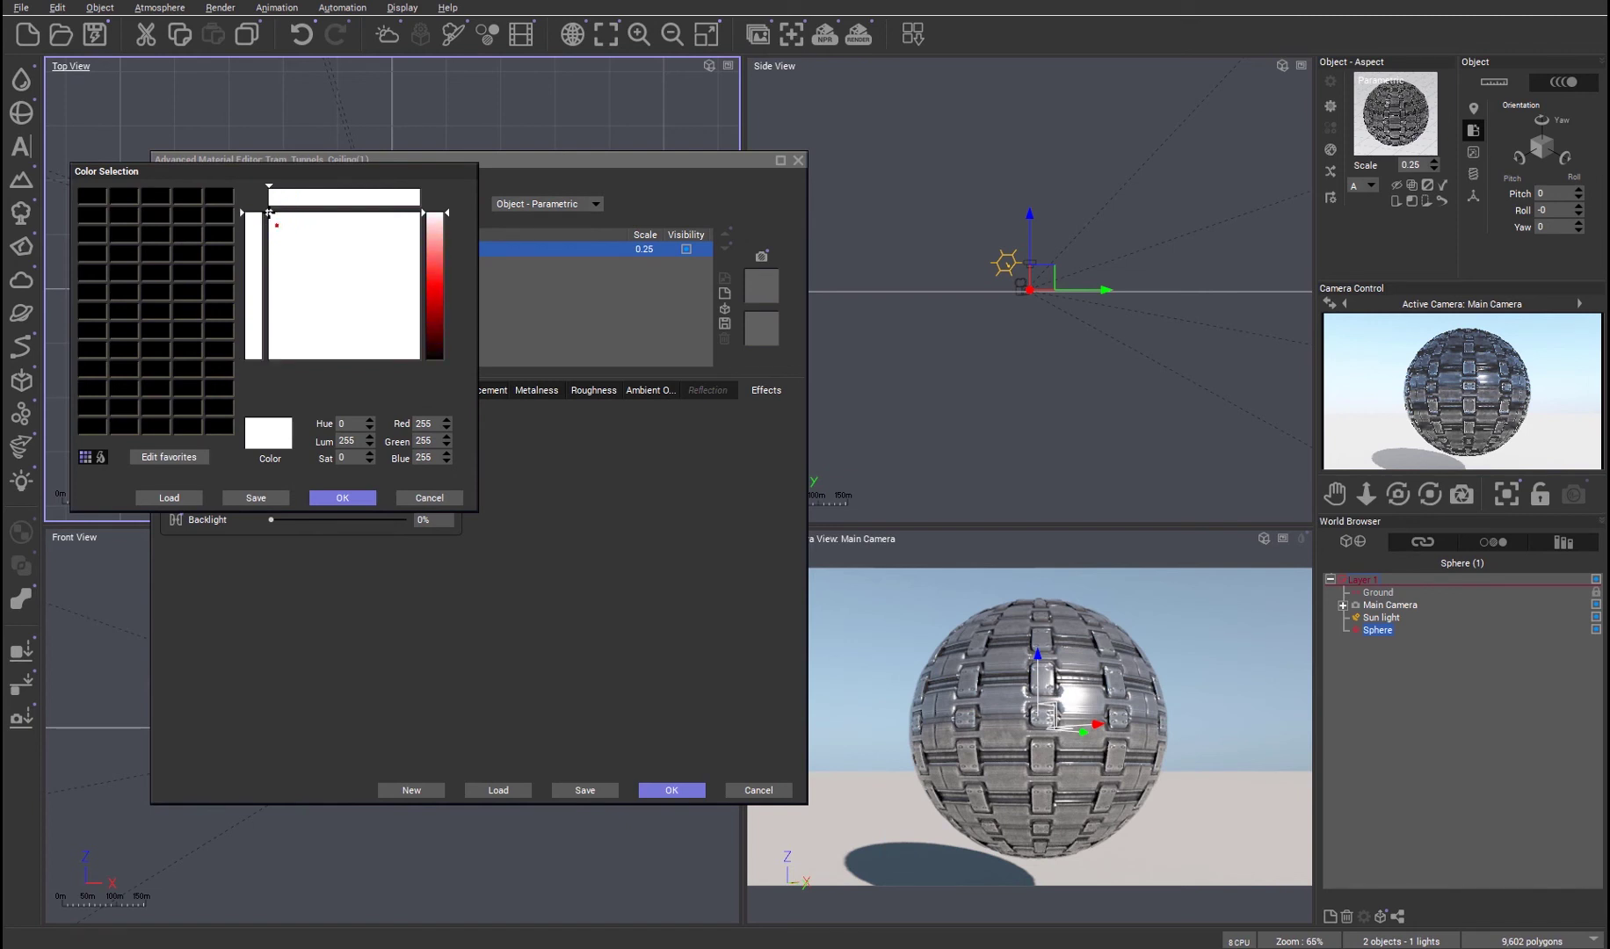
click(439, 300)
click(343, 486)
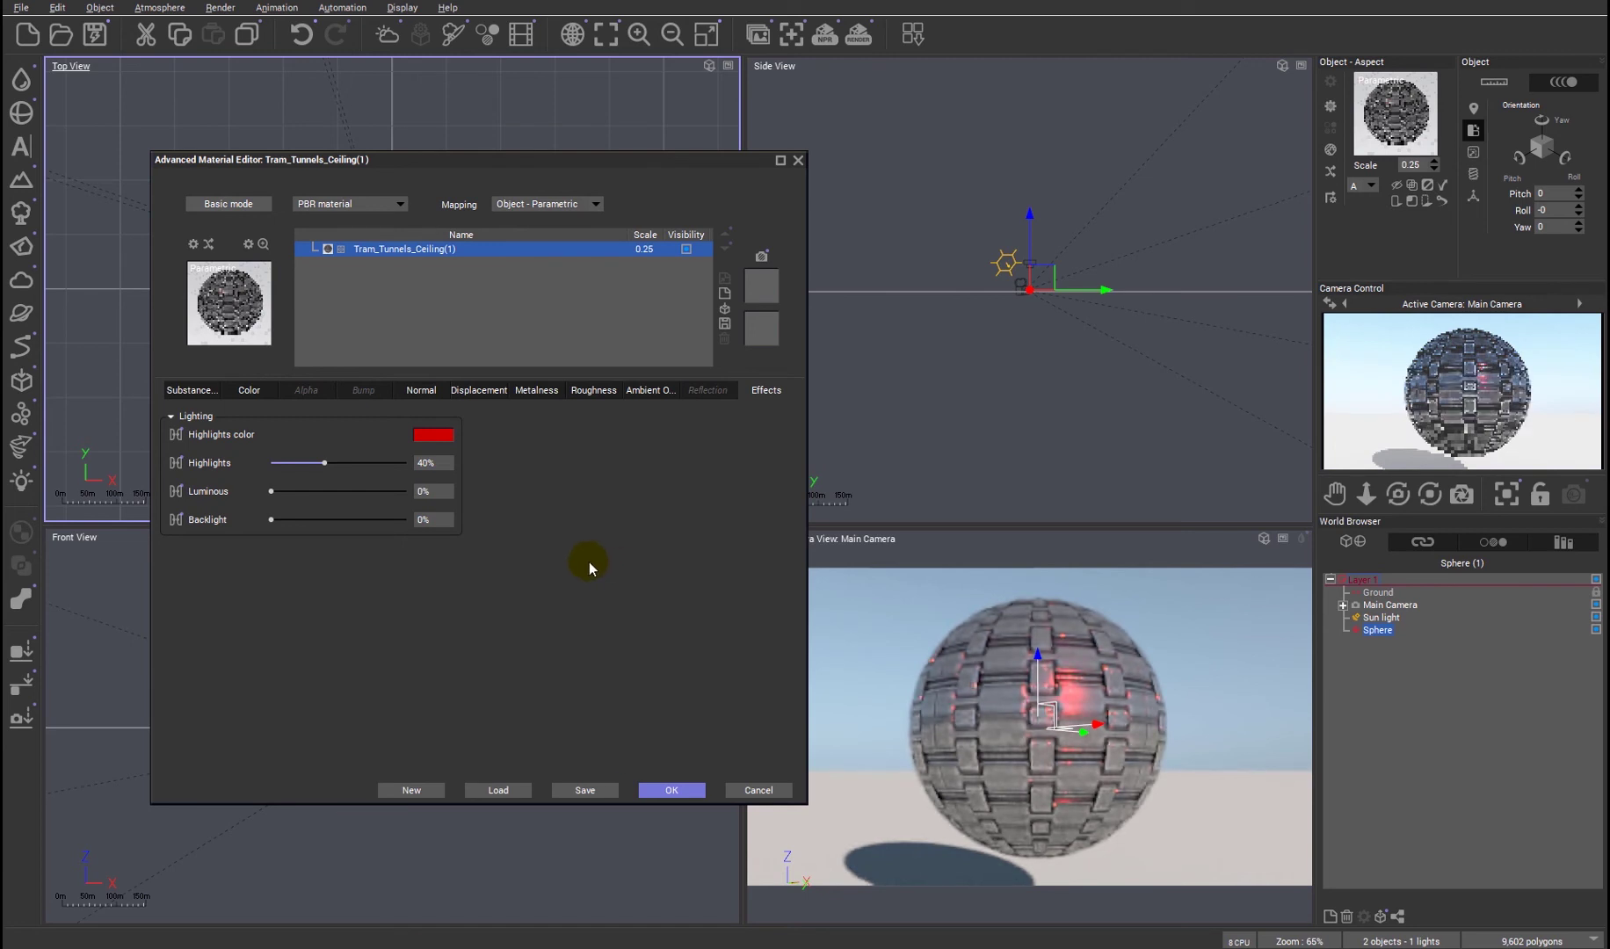
Step: Change the sphere material's highlights color to blue
right_click(443, 434)
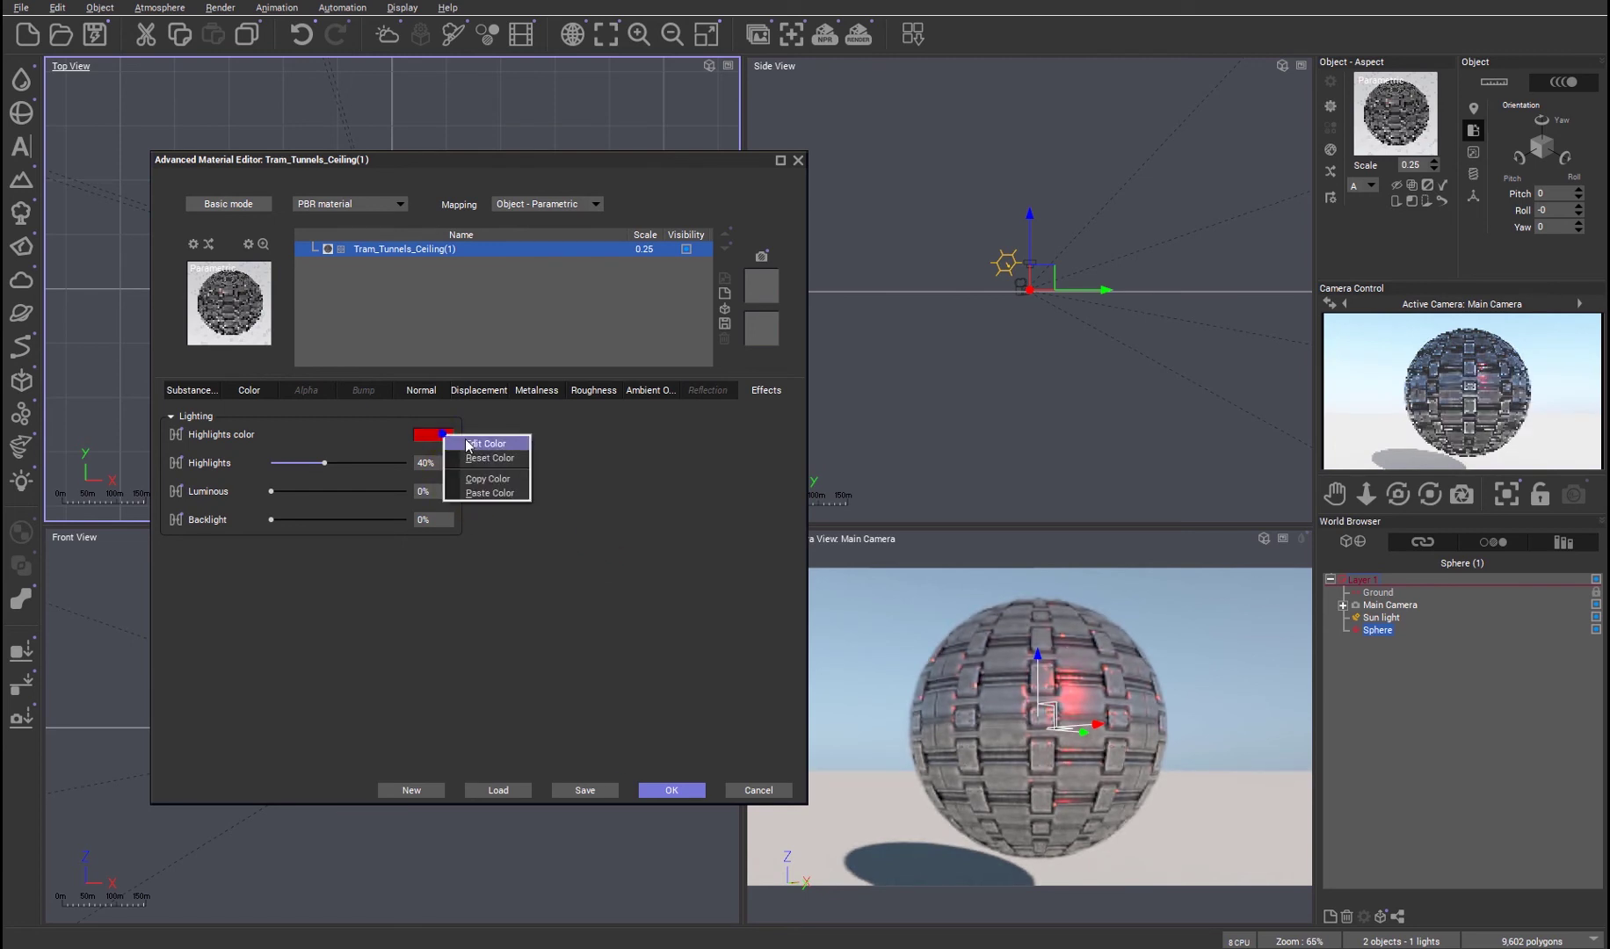
click(479, 442)
drag(365, 278, 372, 214)
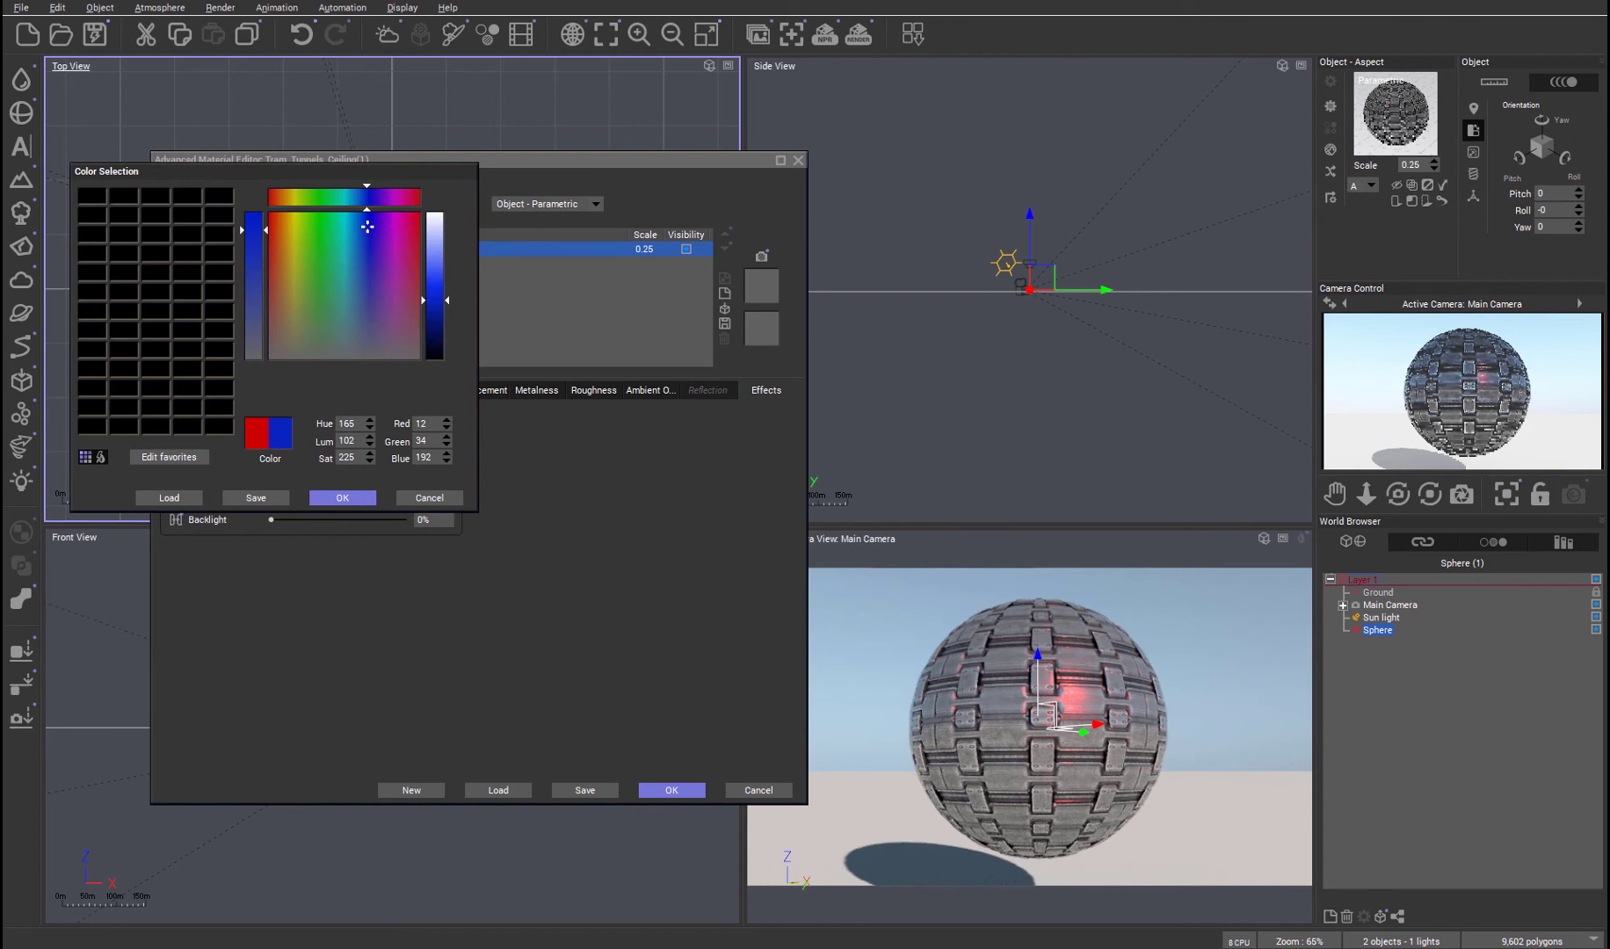
click(341, 499)
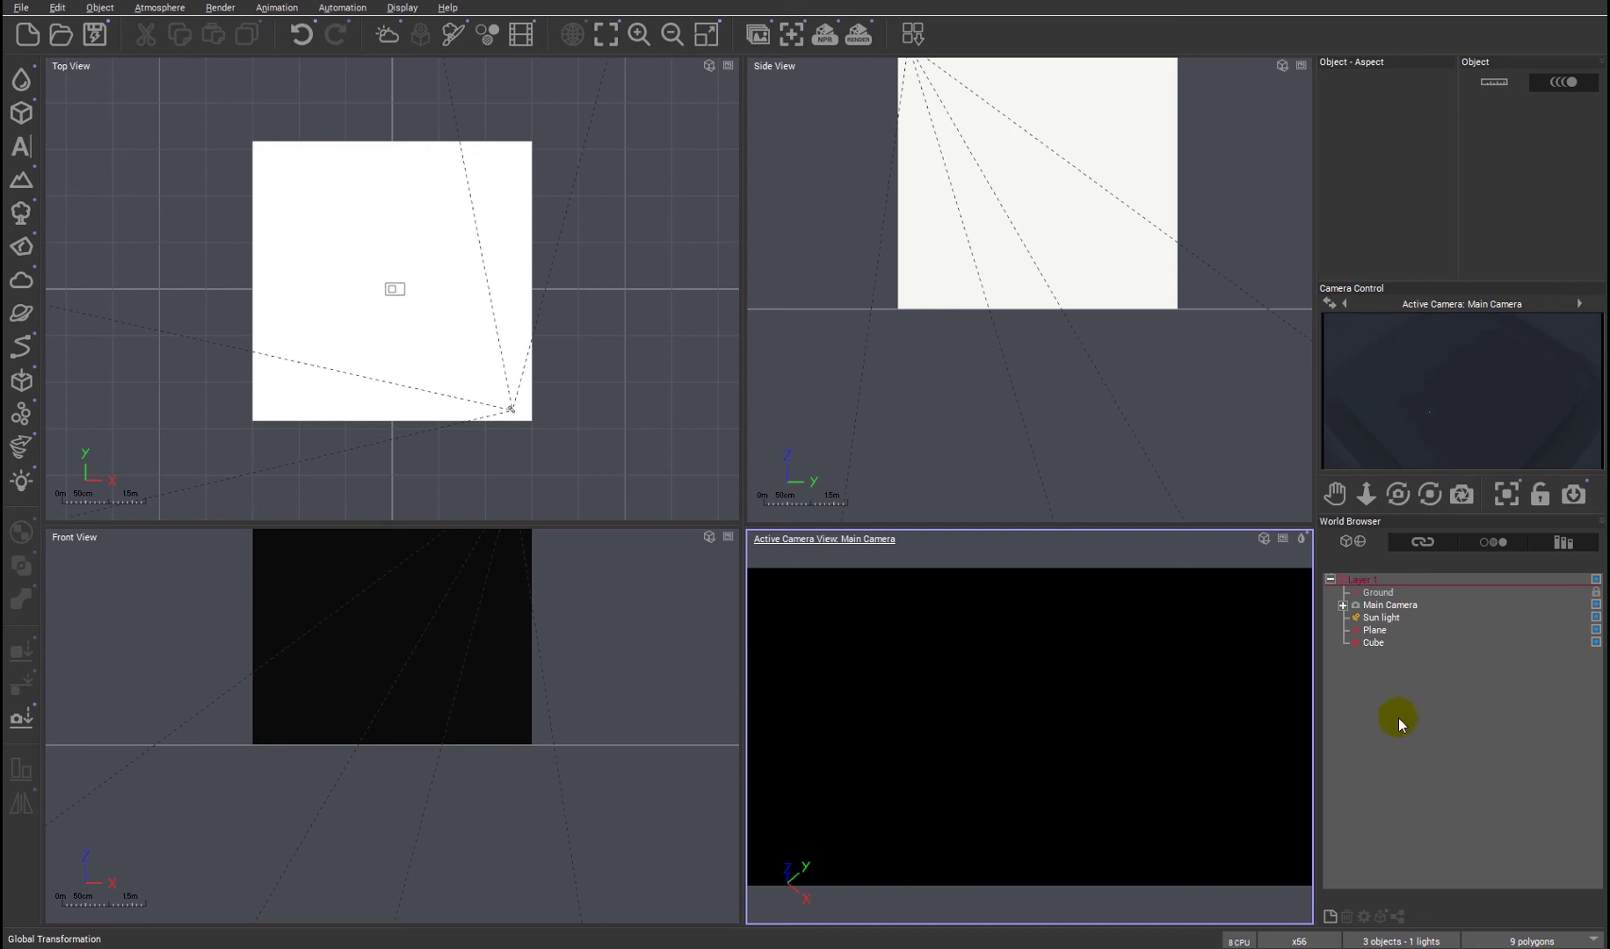
click(1374, 630)
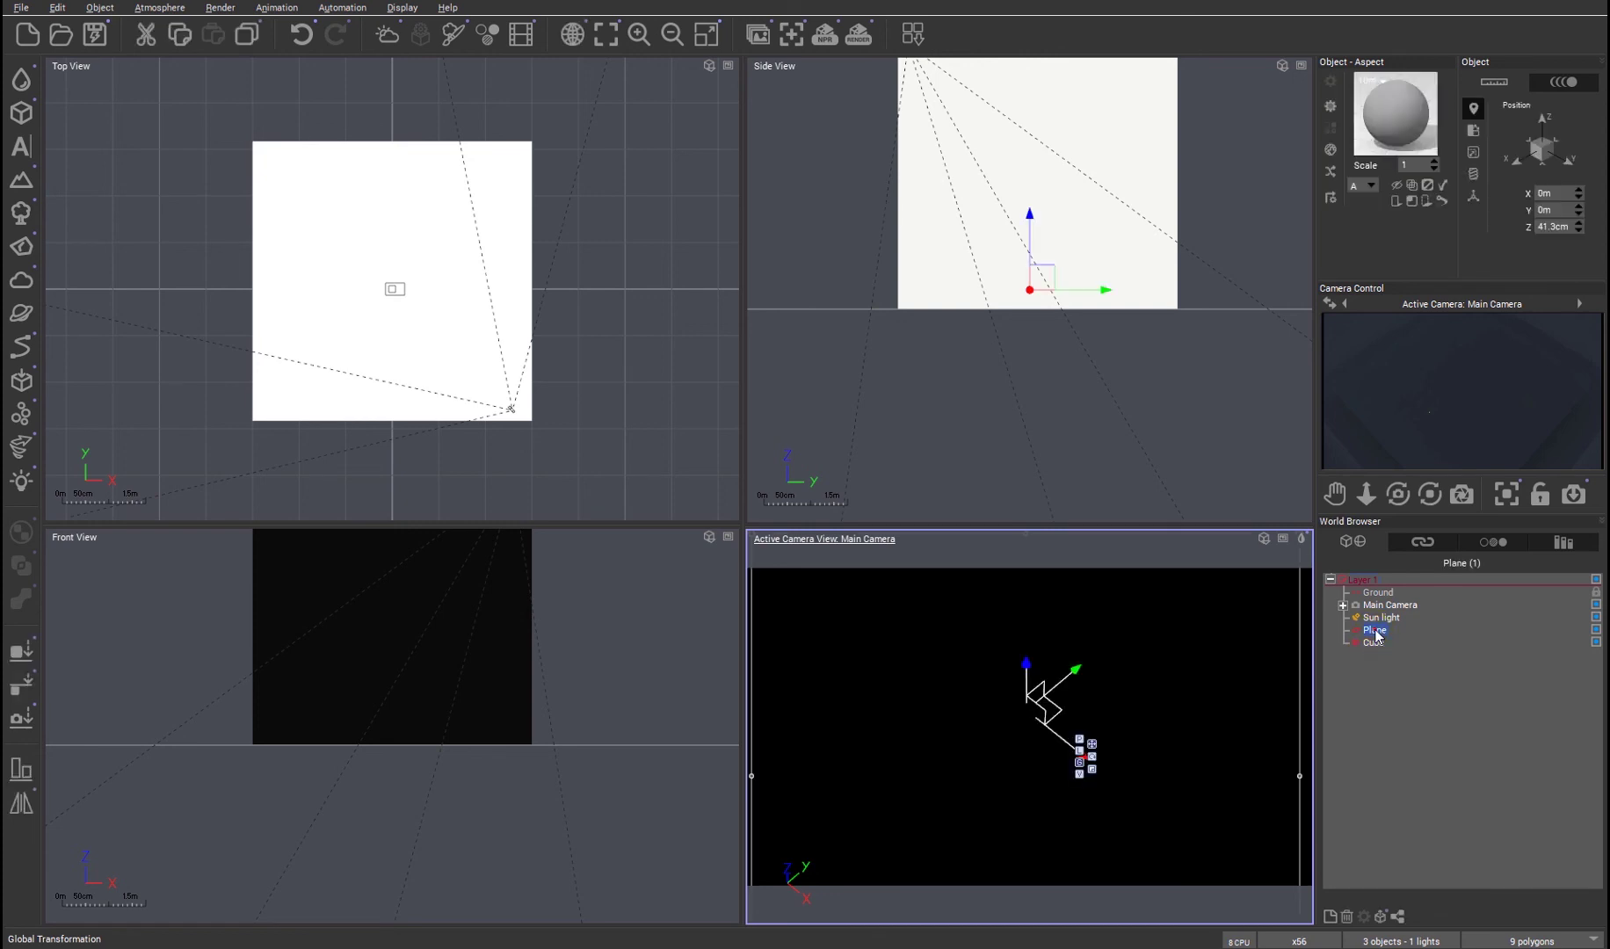
click(1374, 644)
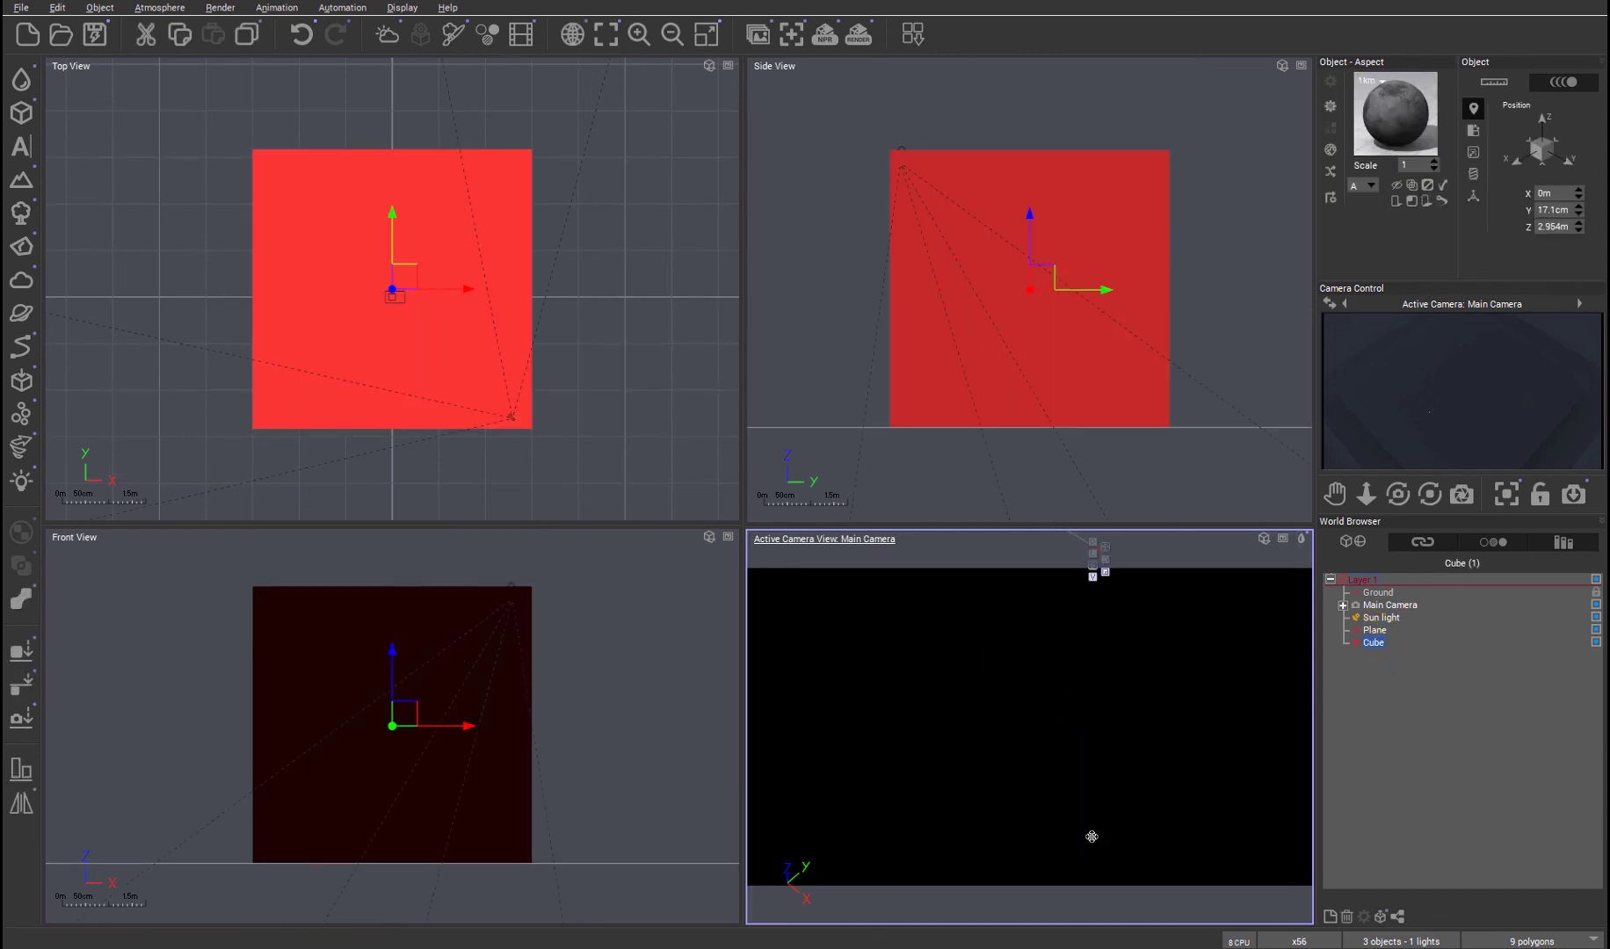
click(1263, 538)
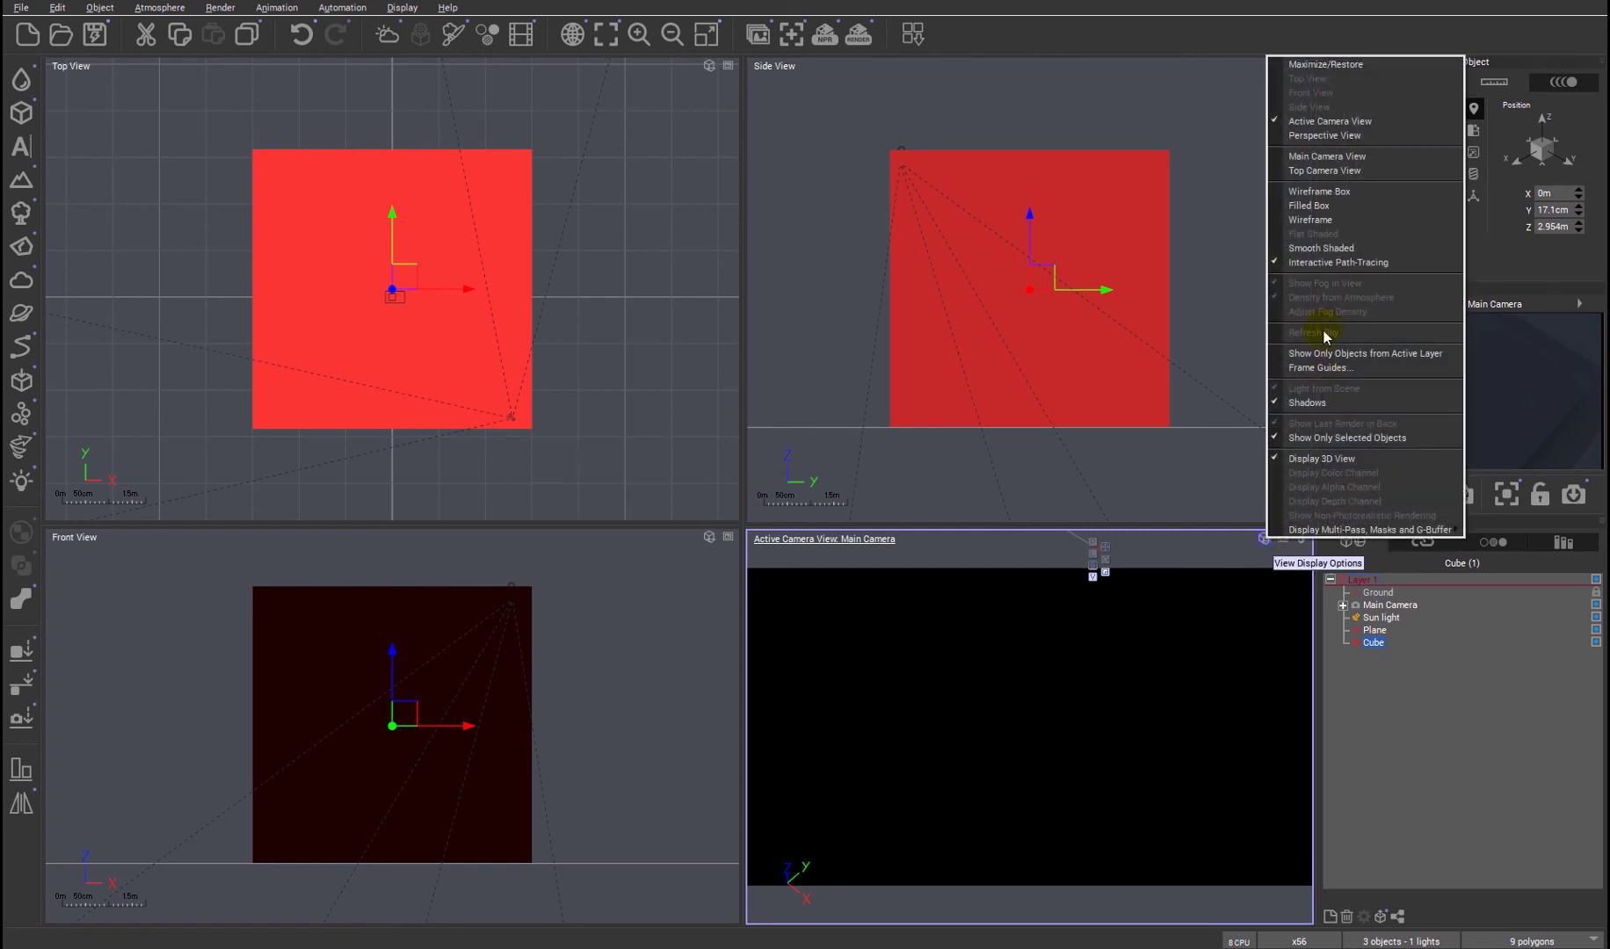
click(1440, 757)
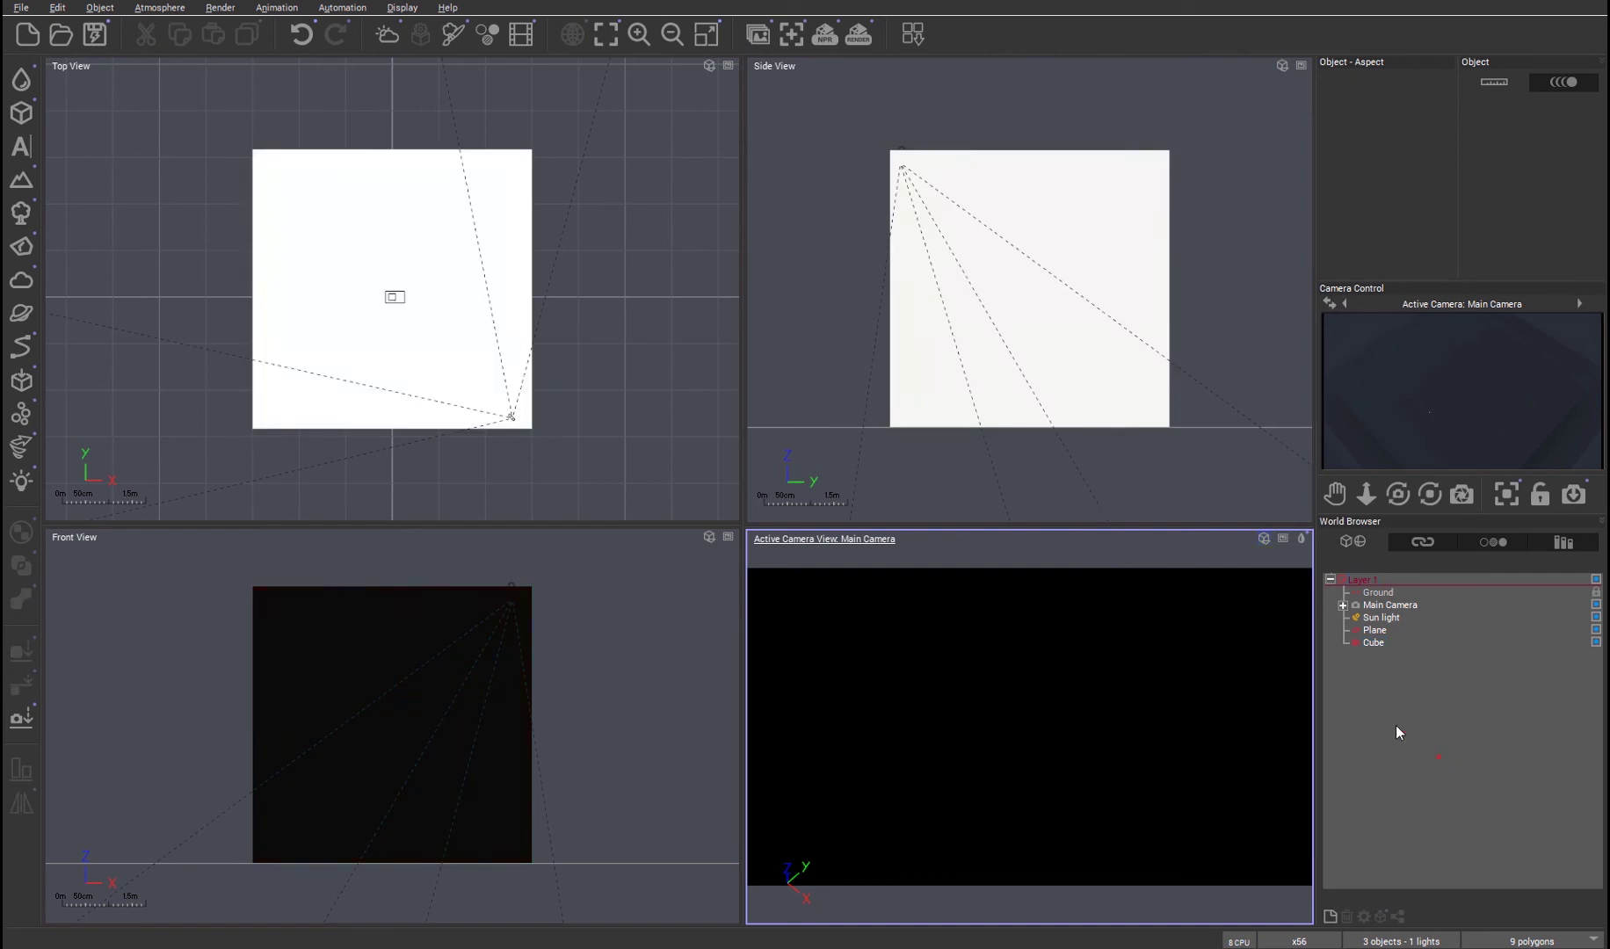
Step: Load the flowing lava material from the recent materials onto the plane, clear the selection and bring up the last render
click(1370, 630)
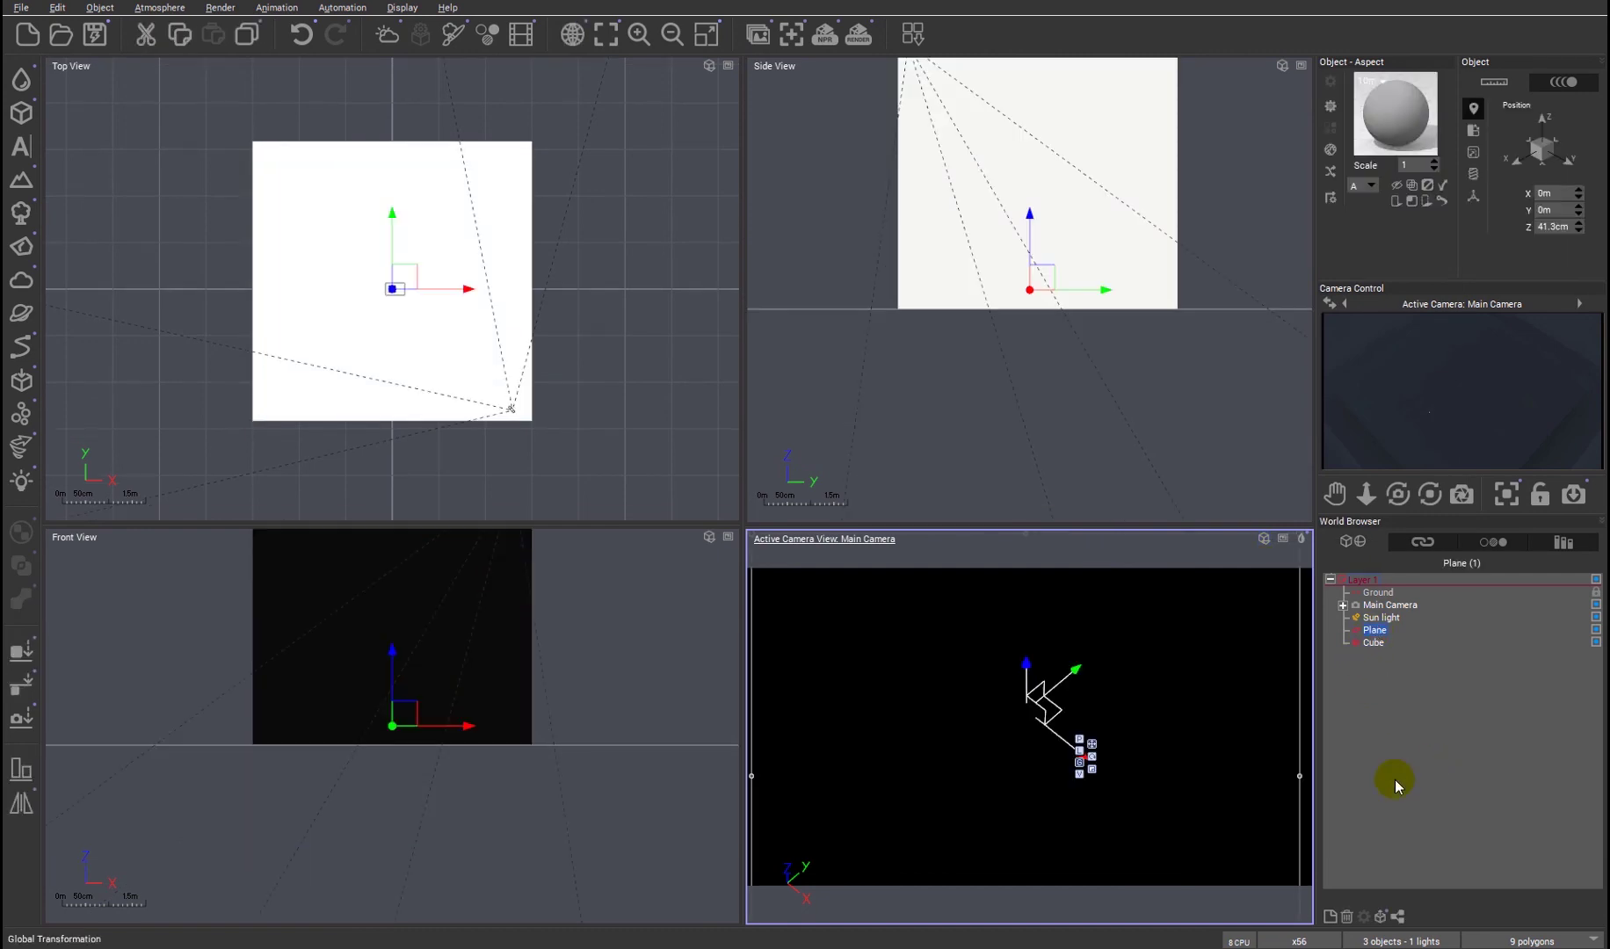
right_click(1393, 114)
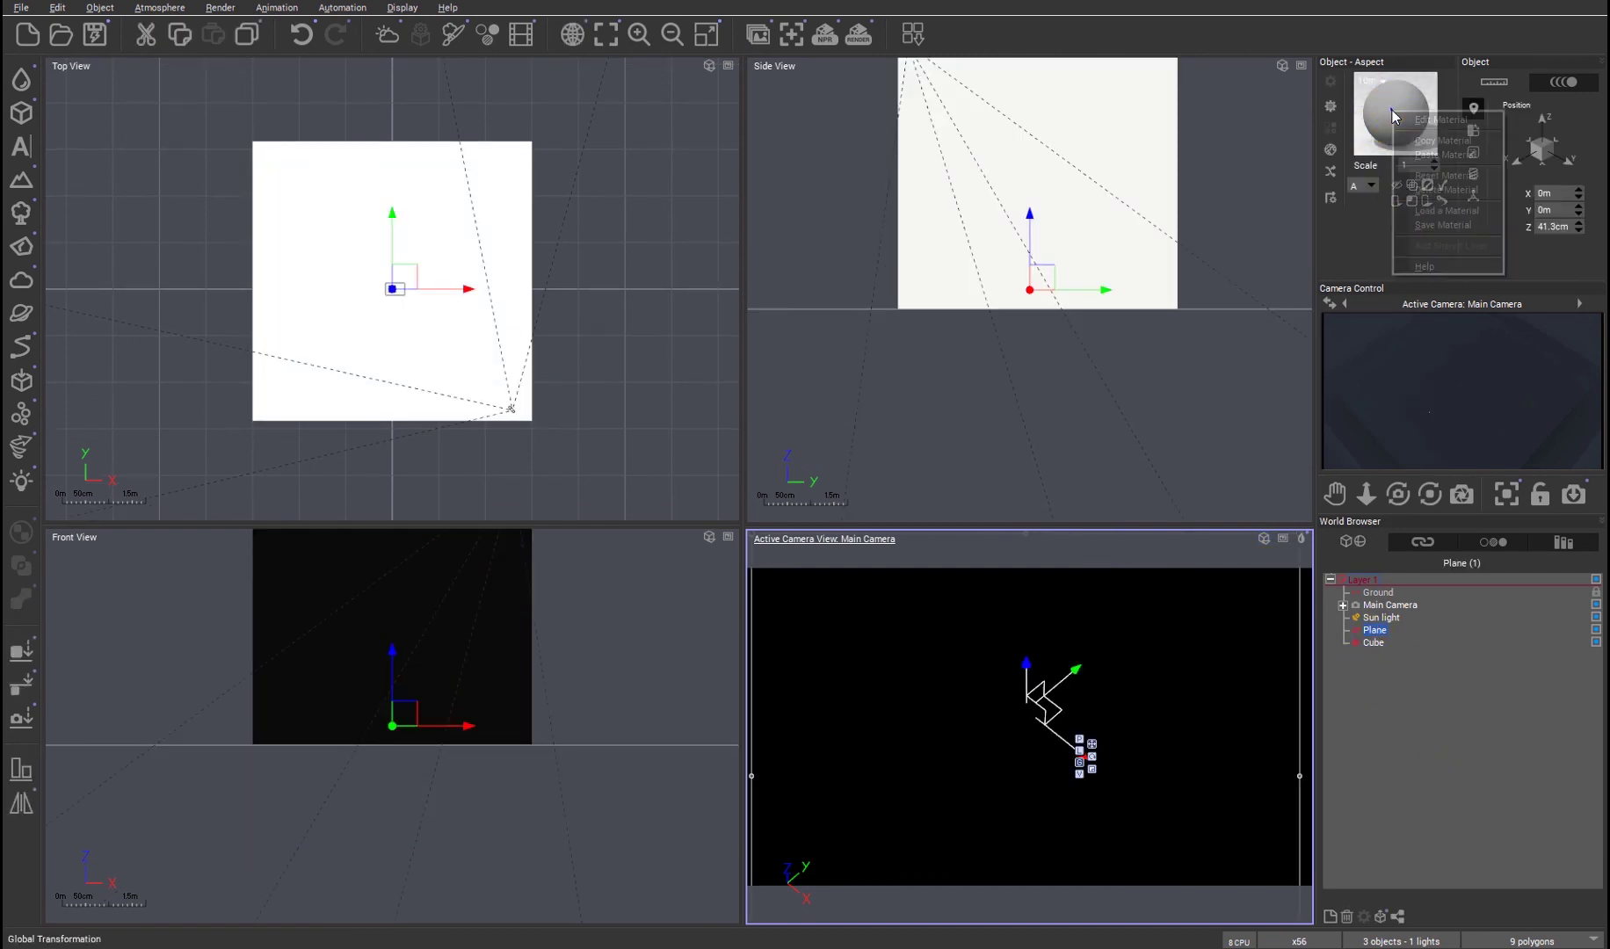
click(1426, 210)
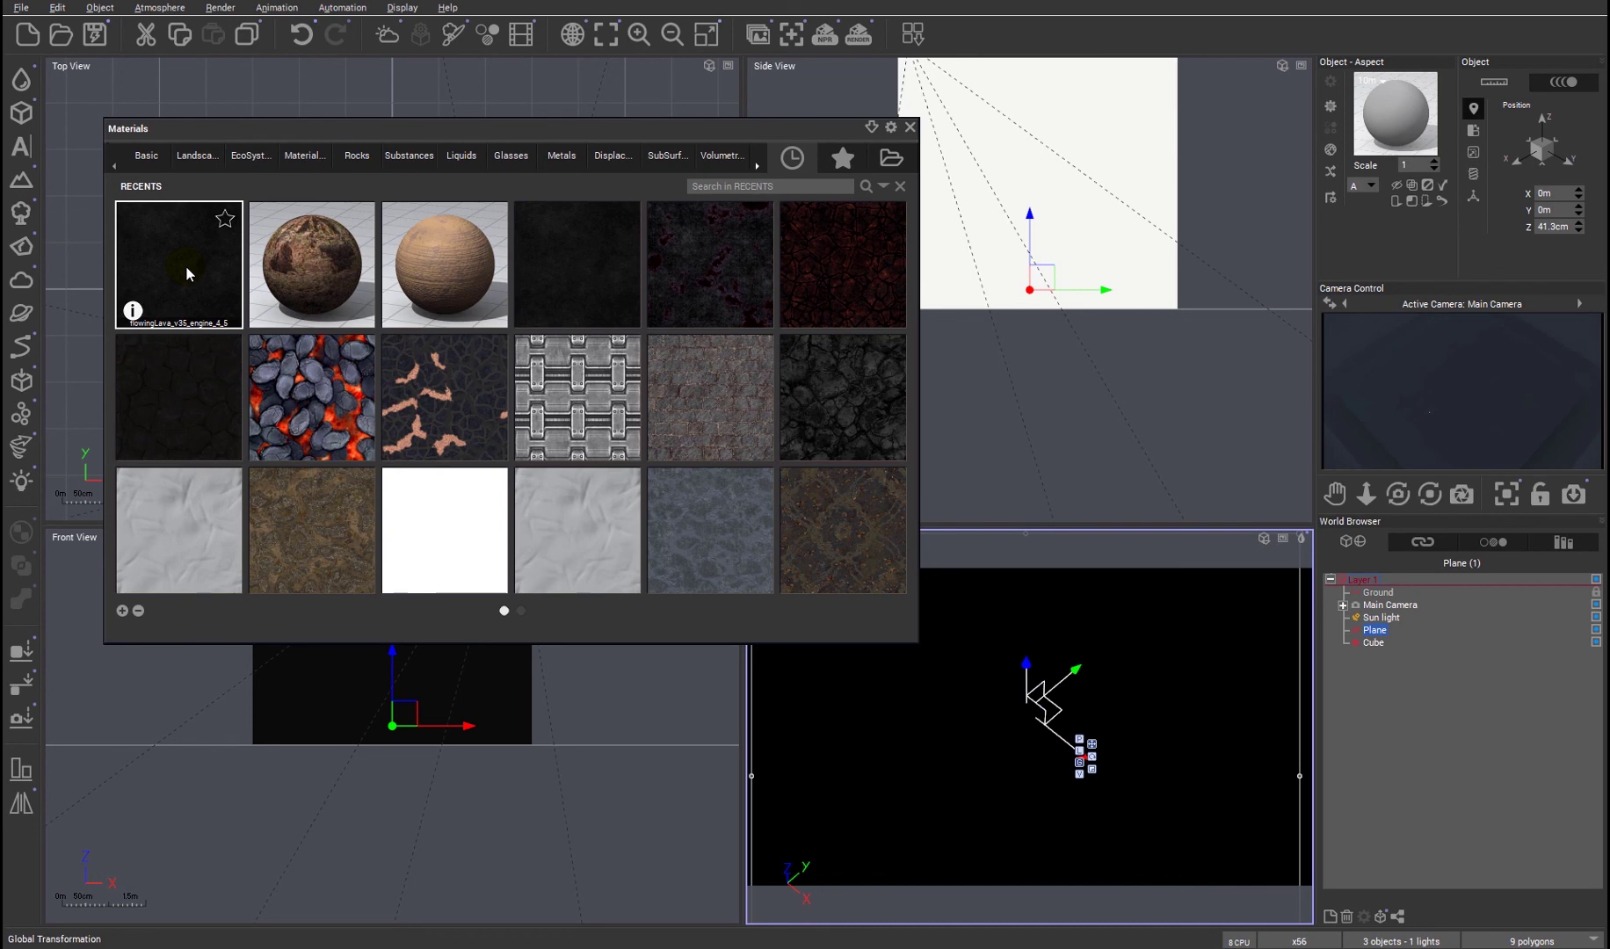
double_click(184, 265)
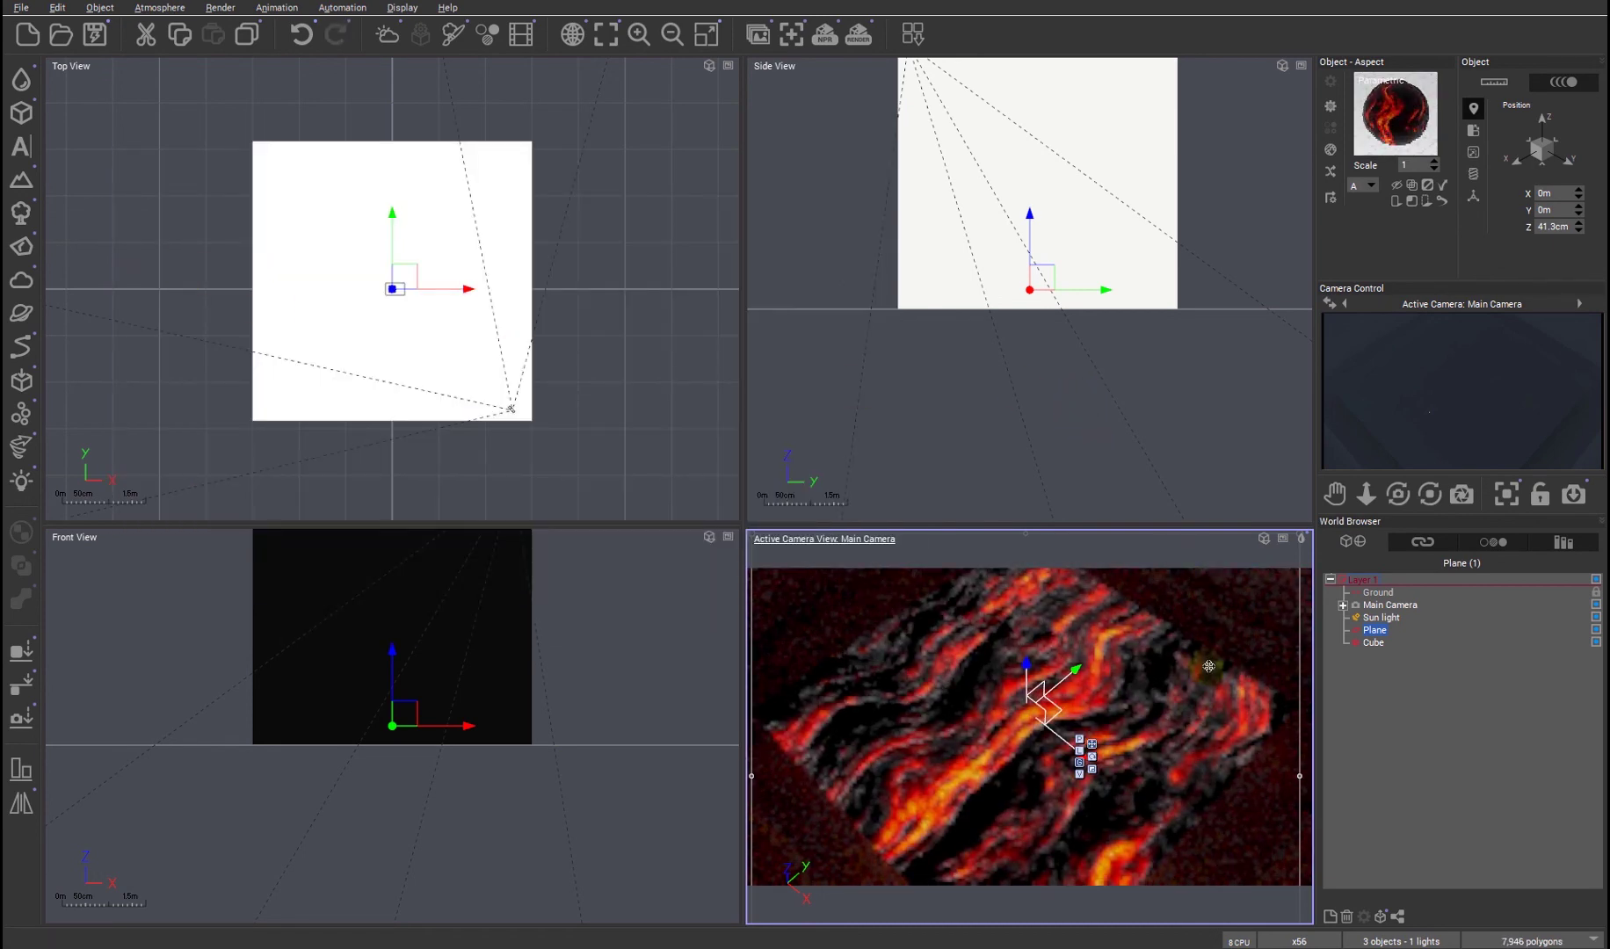
click(1376, 744)
click(1377, 741)
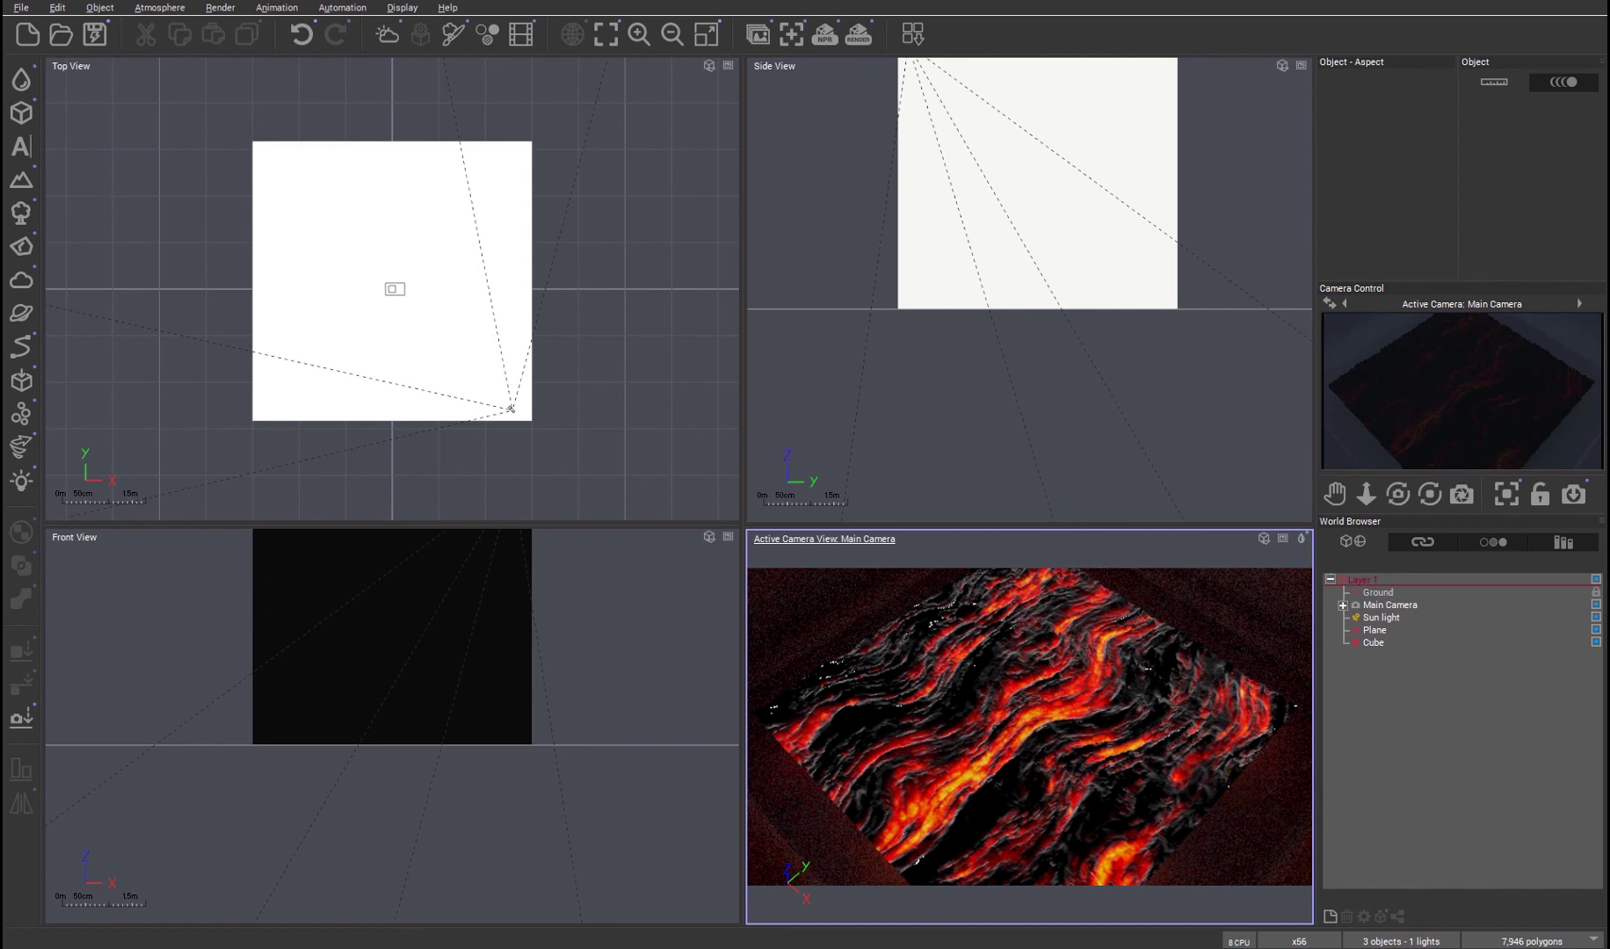
key(Escape)
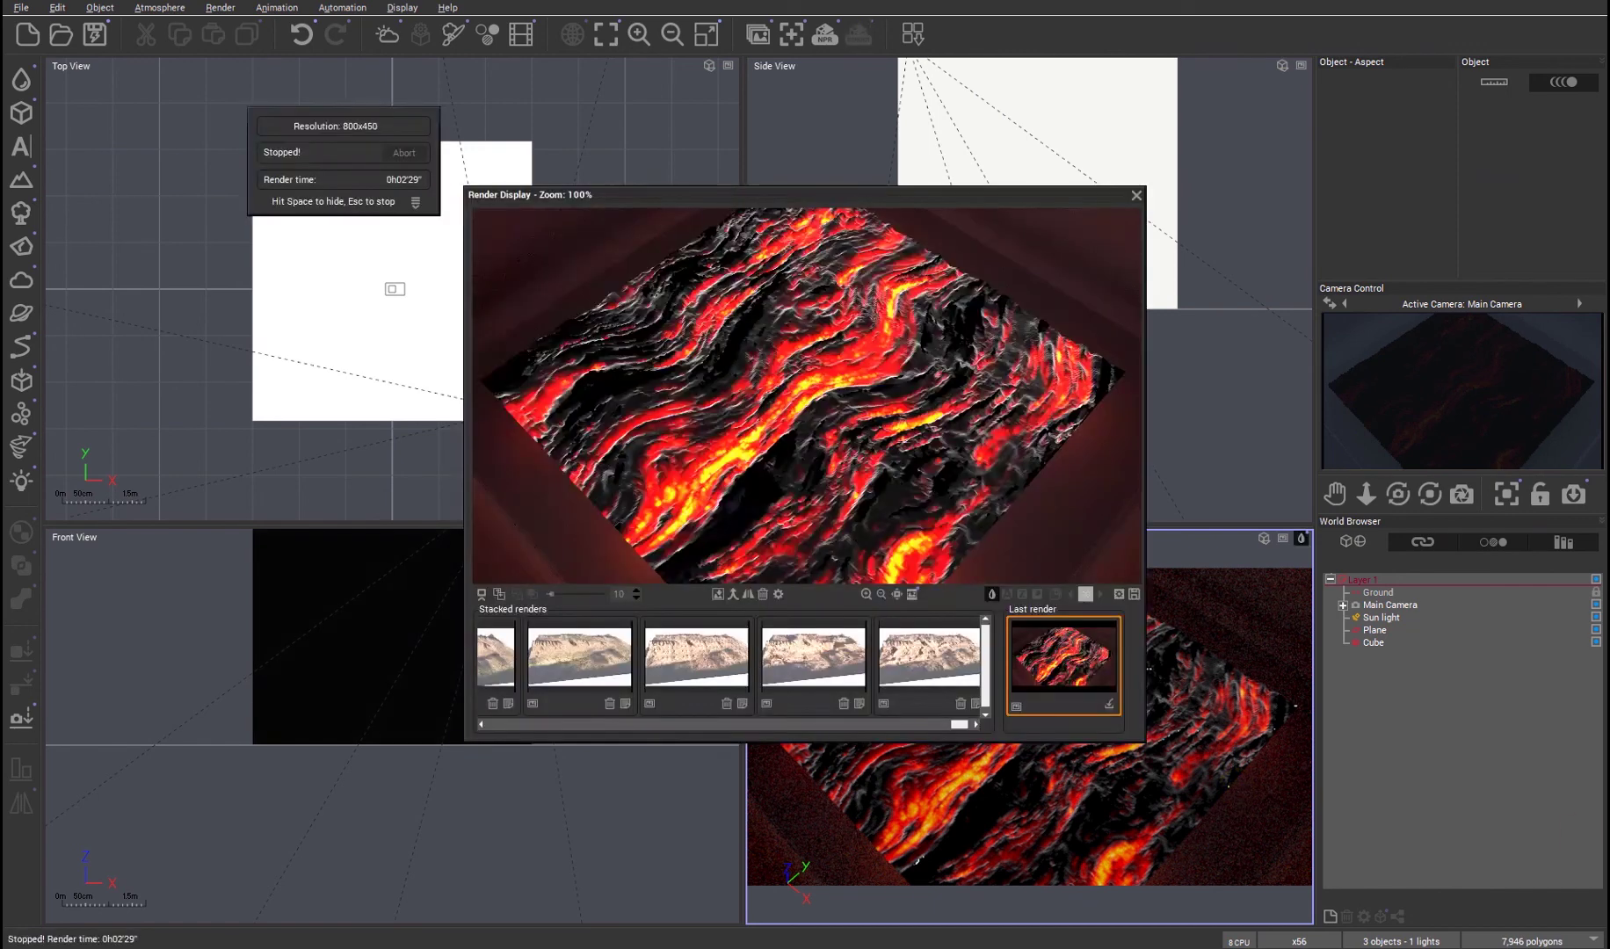